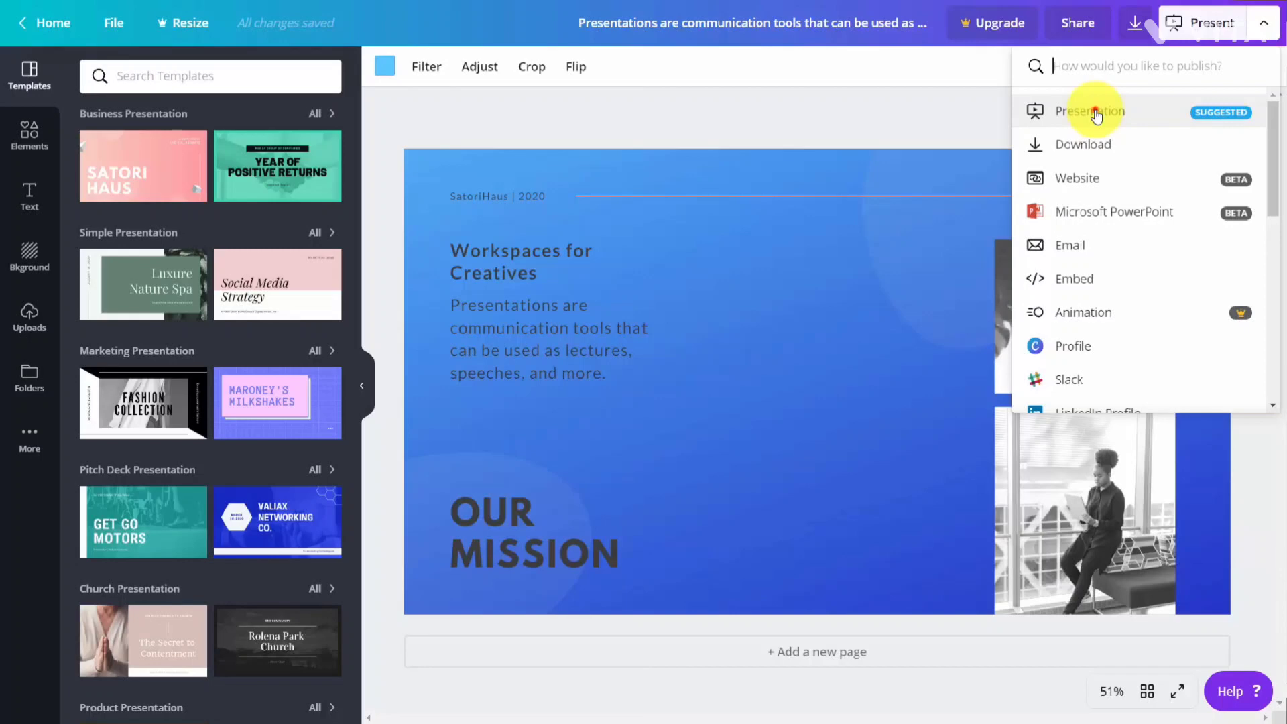
- Start presenting the design with the presentation type set to Presenter view
{"action": "left_click", "coordinate": [1096, 114]}
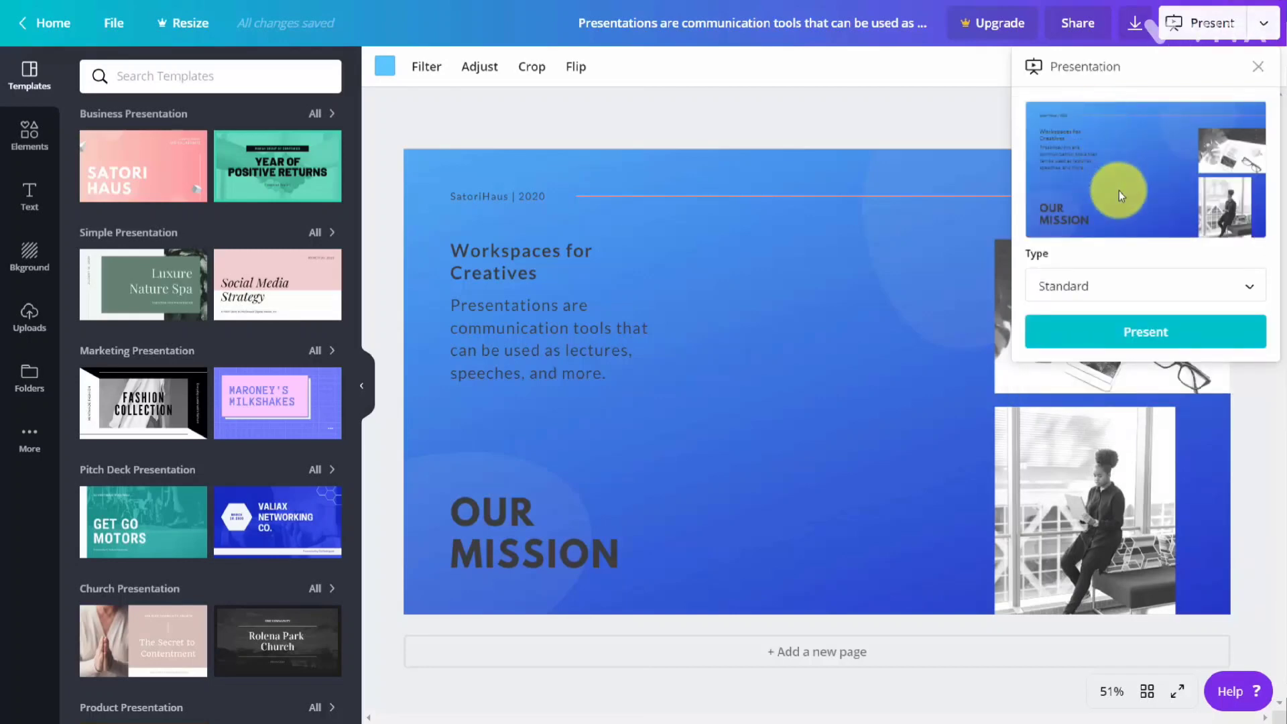
{"action": "left_click", "coordinate": [1245, 288]}
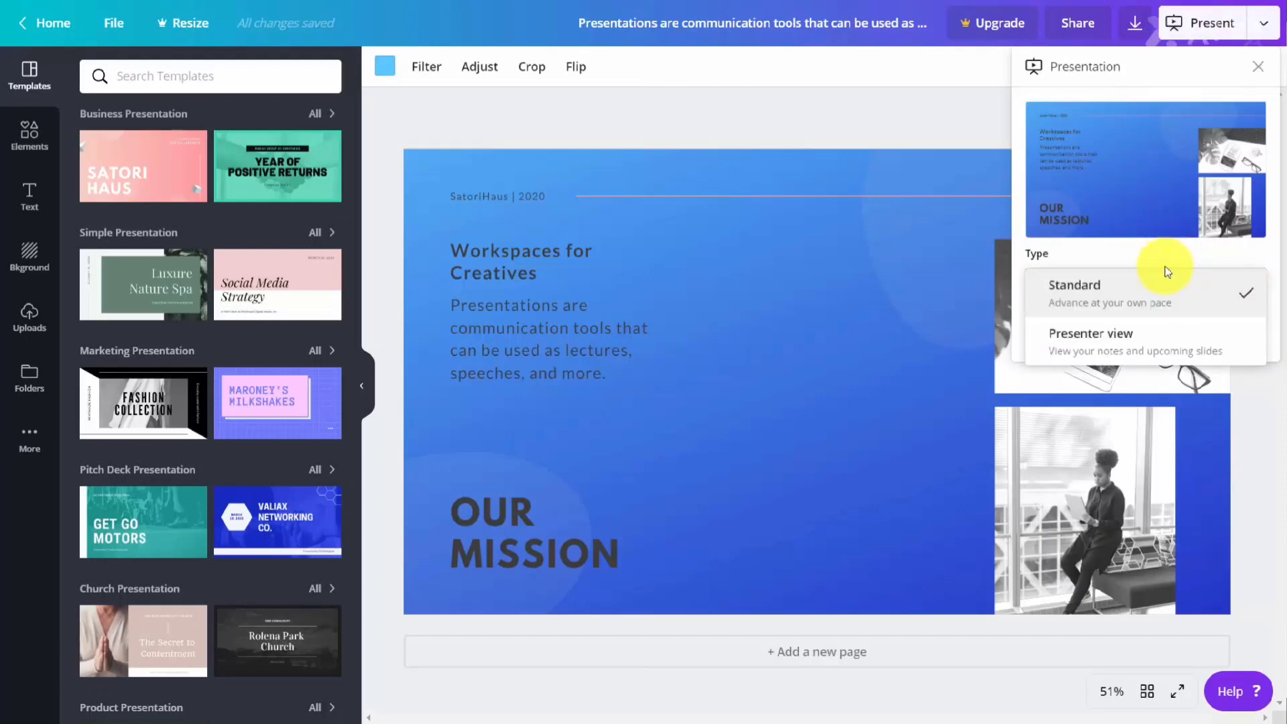
{"action": "left_click", "coordinate": [1133, 340]}
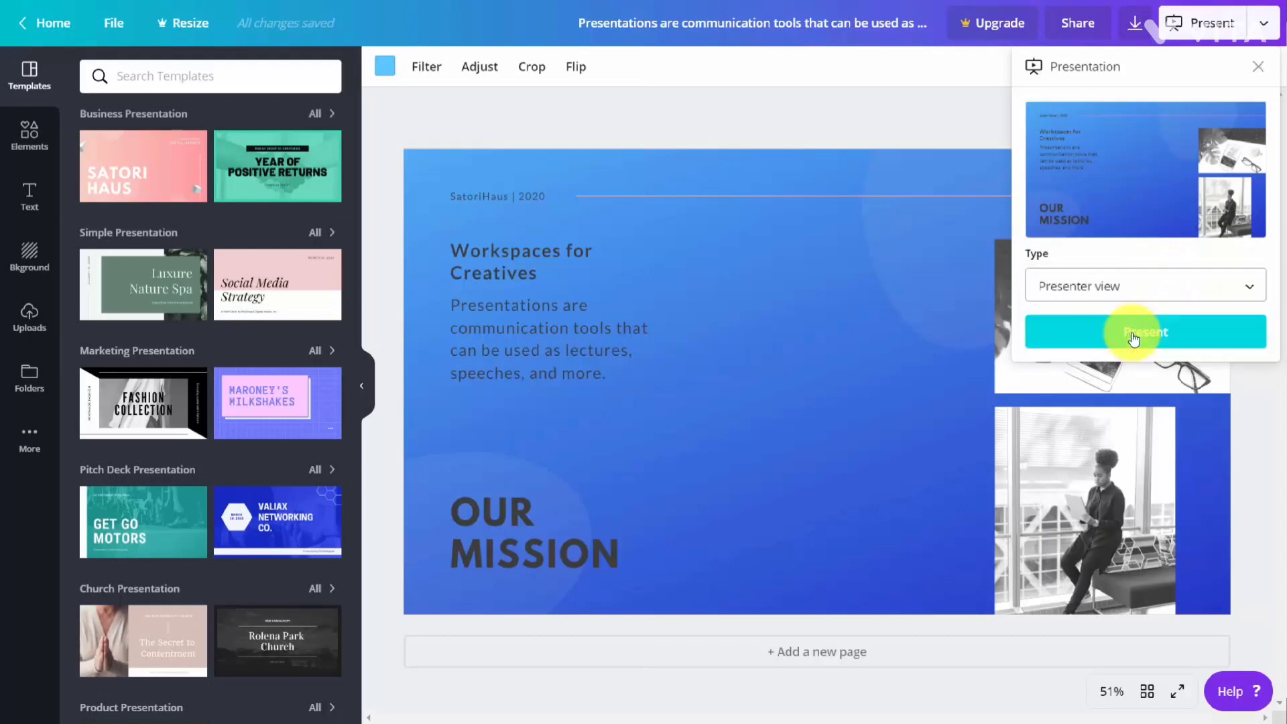
{"action": "left_click", "coordinate": [1157, 340]}
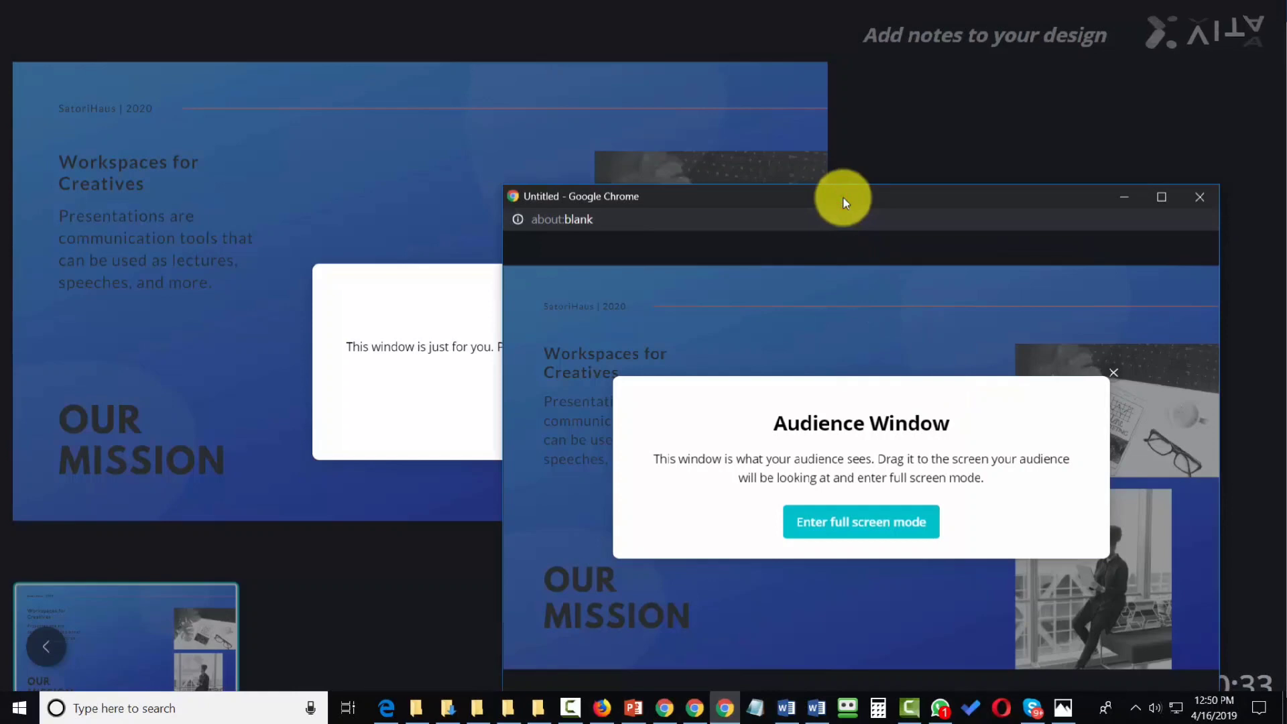
- Move the Audience Window to the other screen and dismiss the introductory messages in the presenter and audience windows
{"action": "left_click_drag", "start_coordinate": [846, 202], "coordinate": [848, 203]}
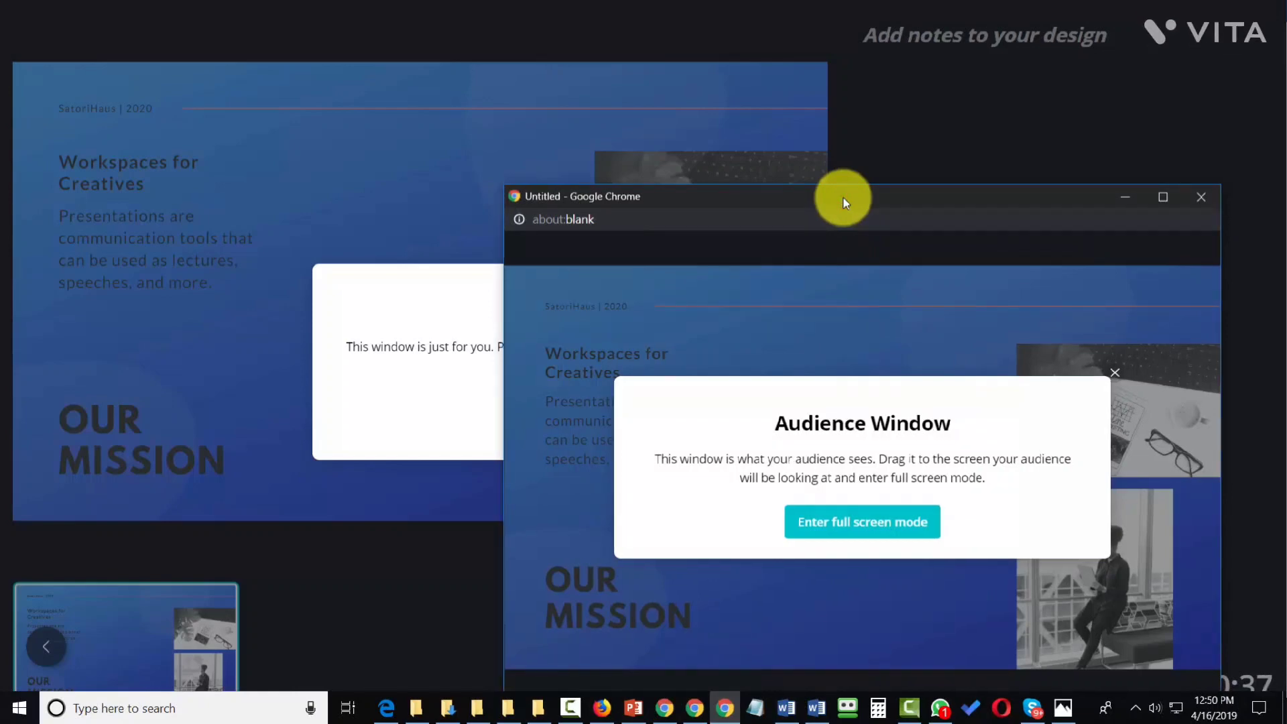
{"action": "left_click_drag", "start_coordinate": [846, 203], "coordinate": [1286, 176]}
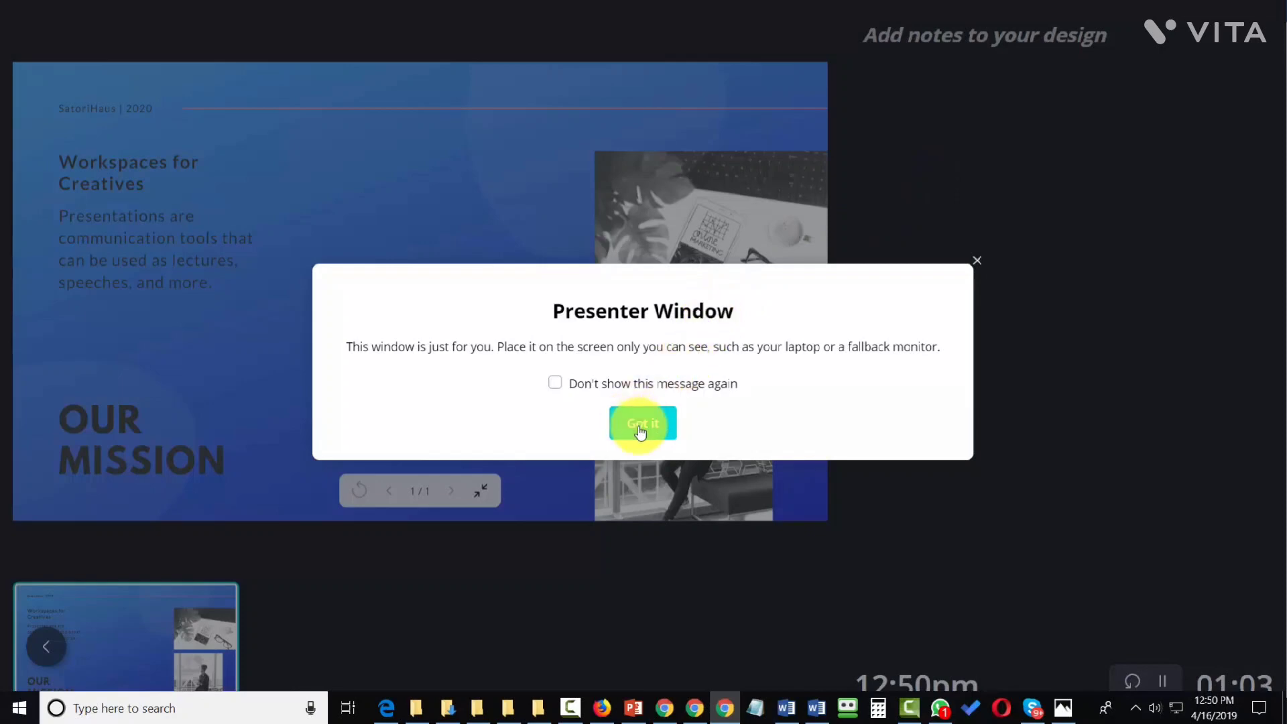
{"action": "left_click", "coordinate": [639, 429]}
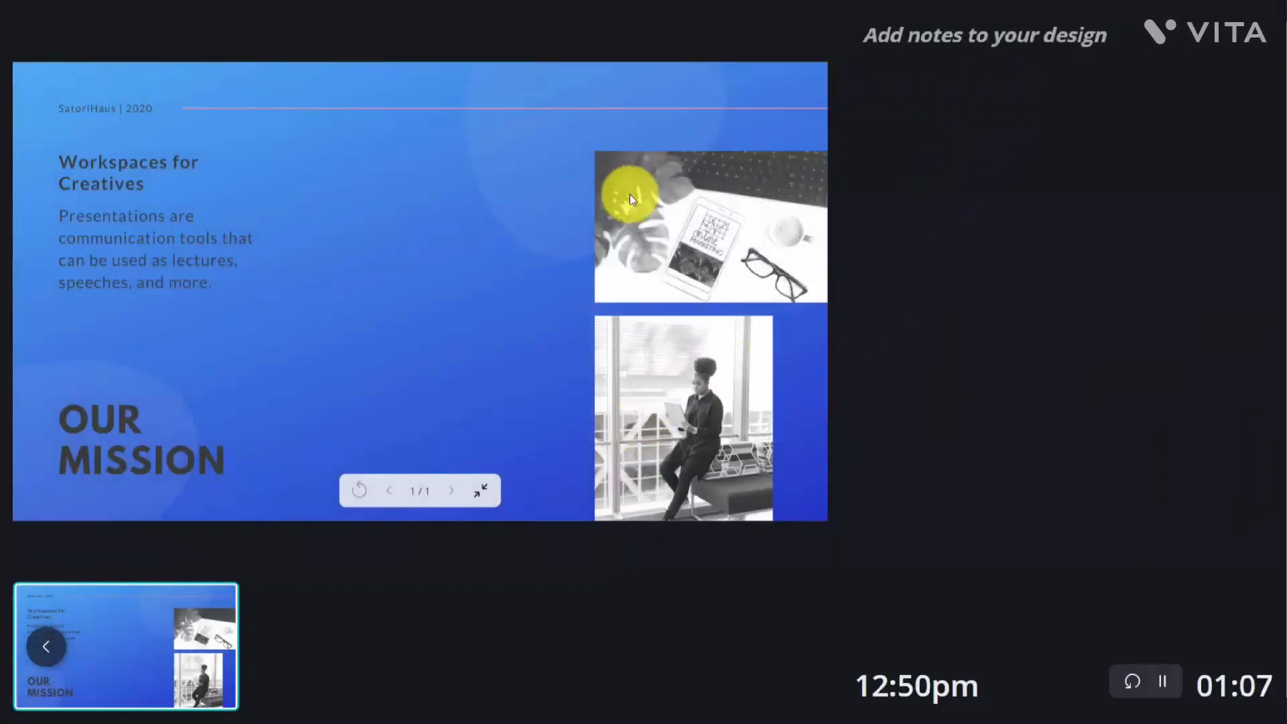
{"action": "key", "text": "alt+Tab"}
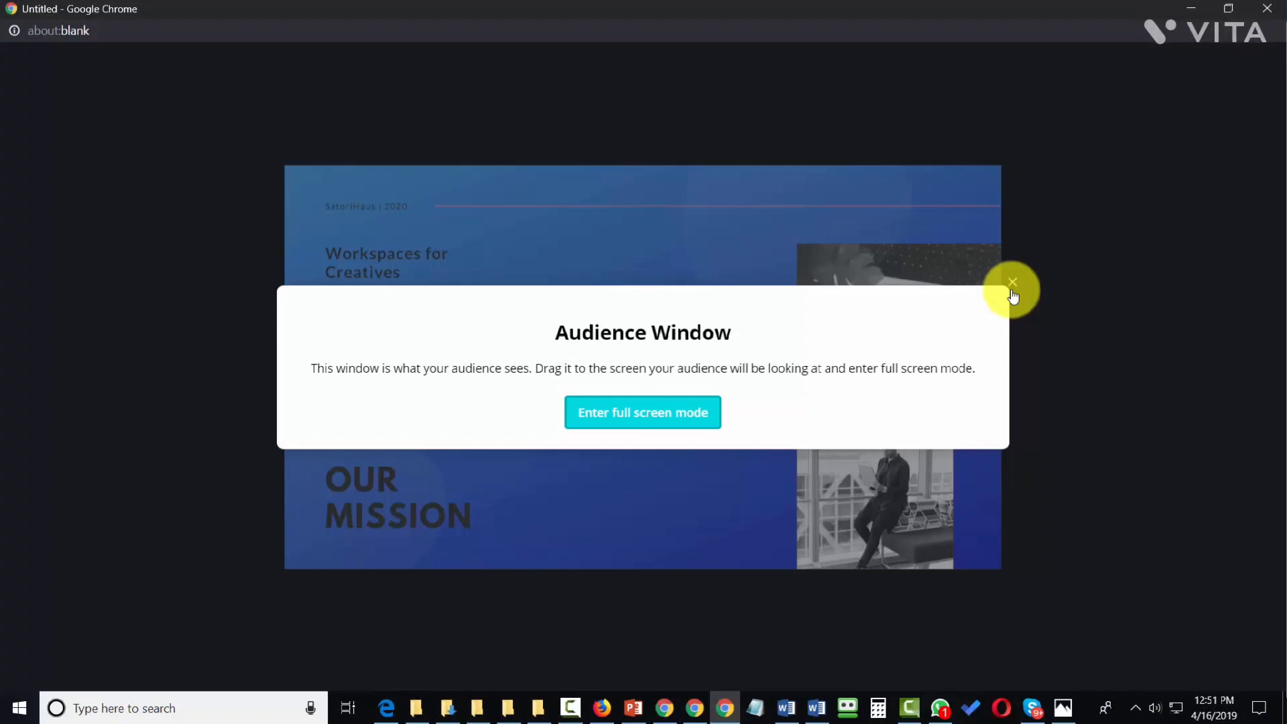
{"action": "left_click", "coordinate": [1012, 295]}
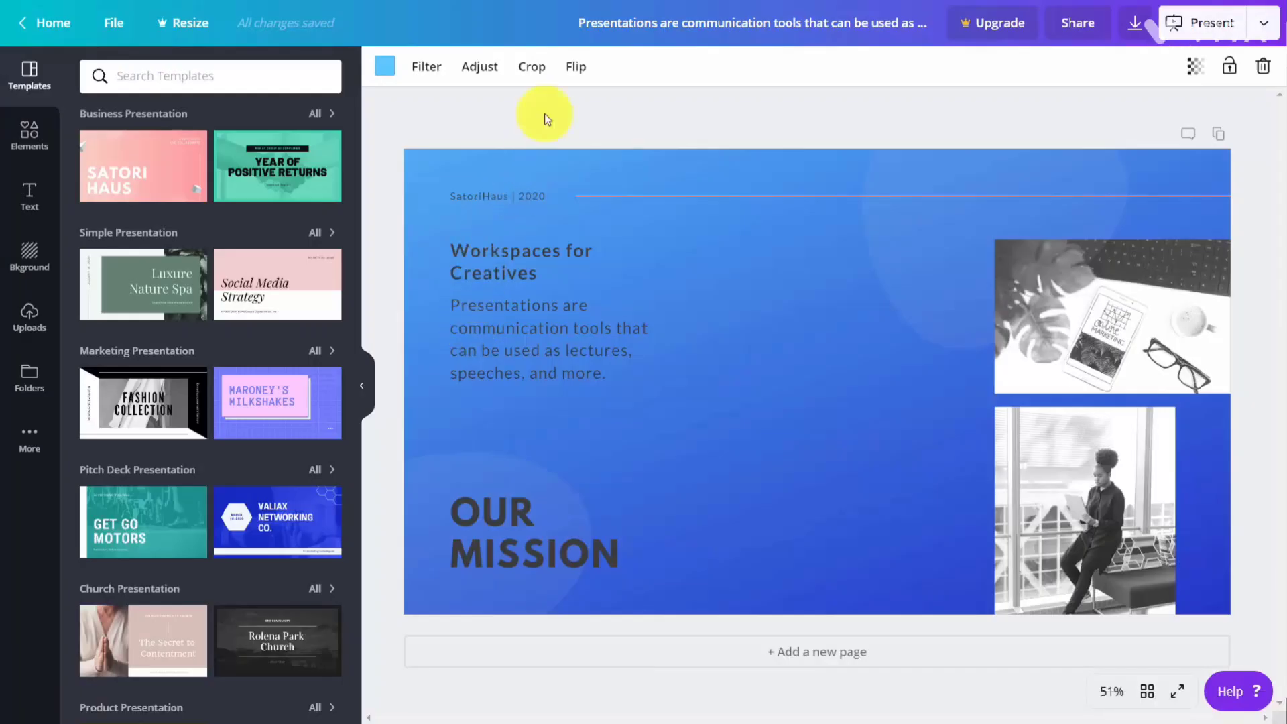
- Choose Pinterest as the publishing destination and connect the account, granting Canva the requested permissions
{"action": "left_click", "coordinate": [1265, 24]}
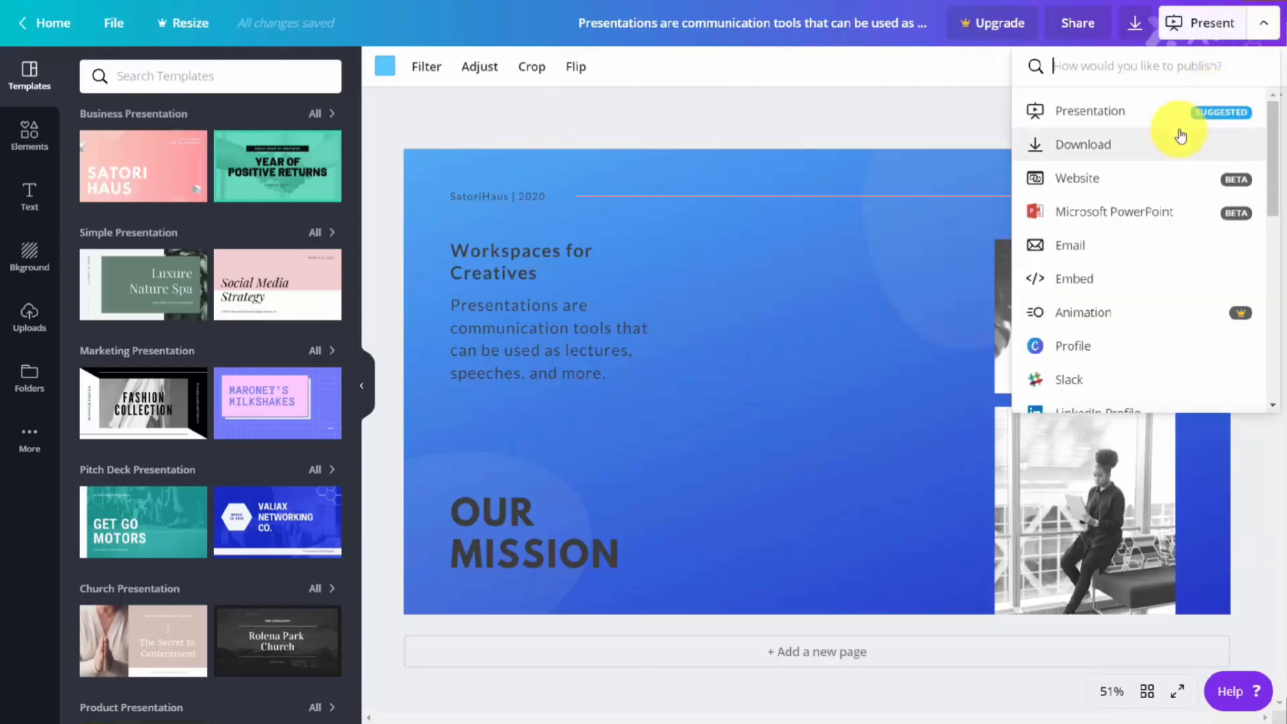
{"action": "scroll", "coordinate": [1174, 136], "scroll_direction": "down", "scroll_amount": 3}
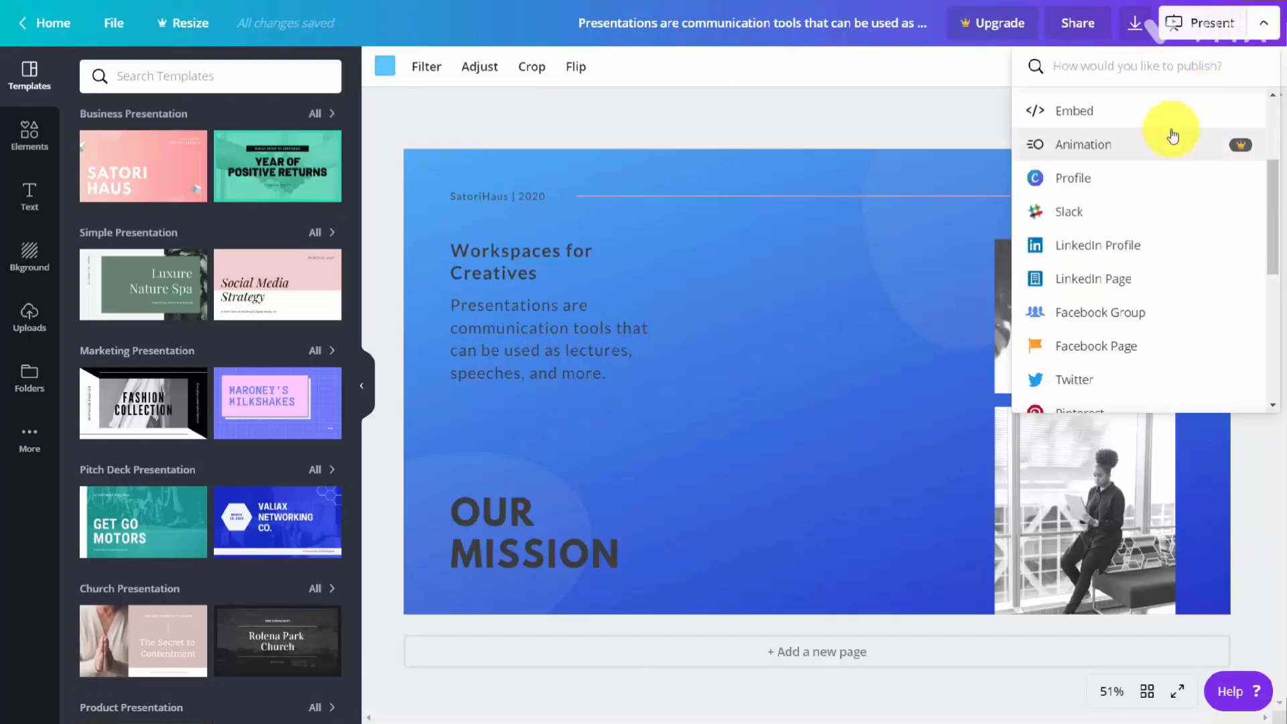
{"action": "scroll", "coordinate": [1169, 135], "scroll_direction": "down", "scroll_amount": 1}
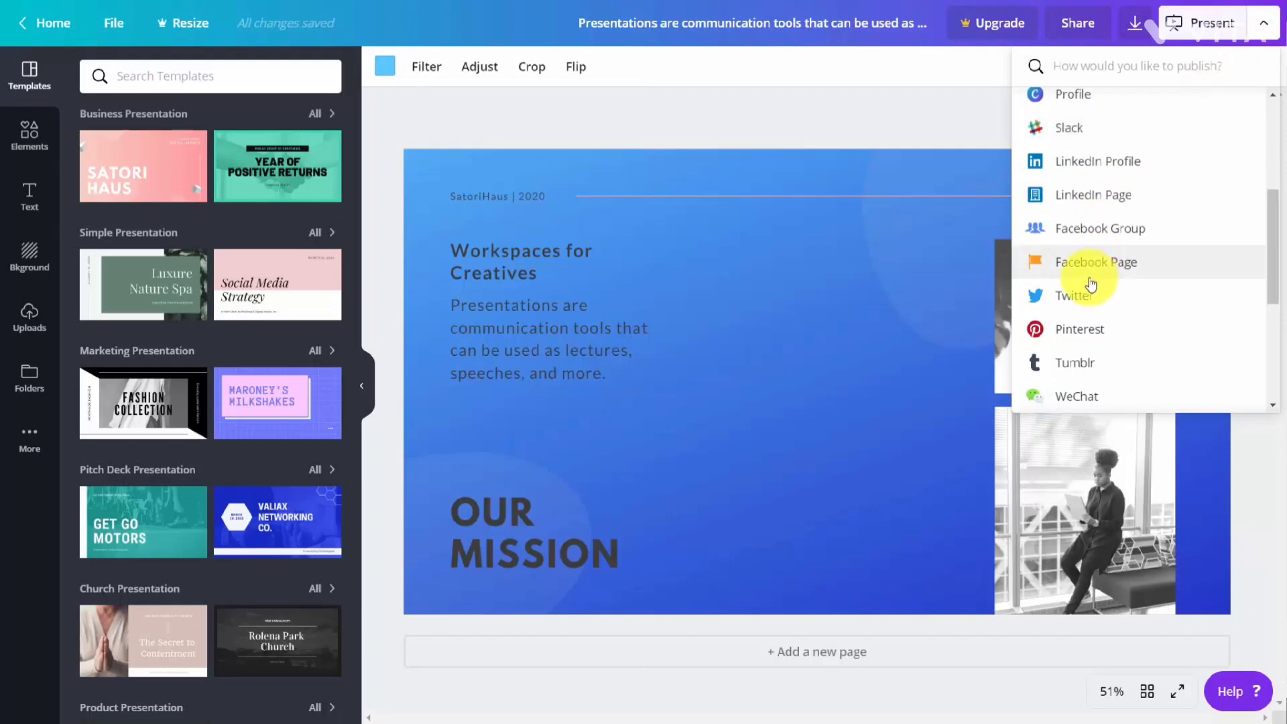
{"action": "left_click", "coordinate": [1065, 331]}
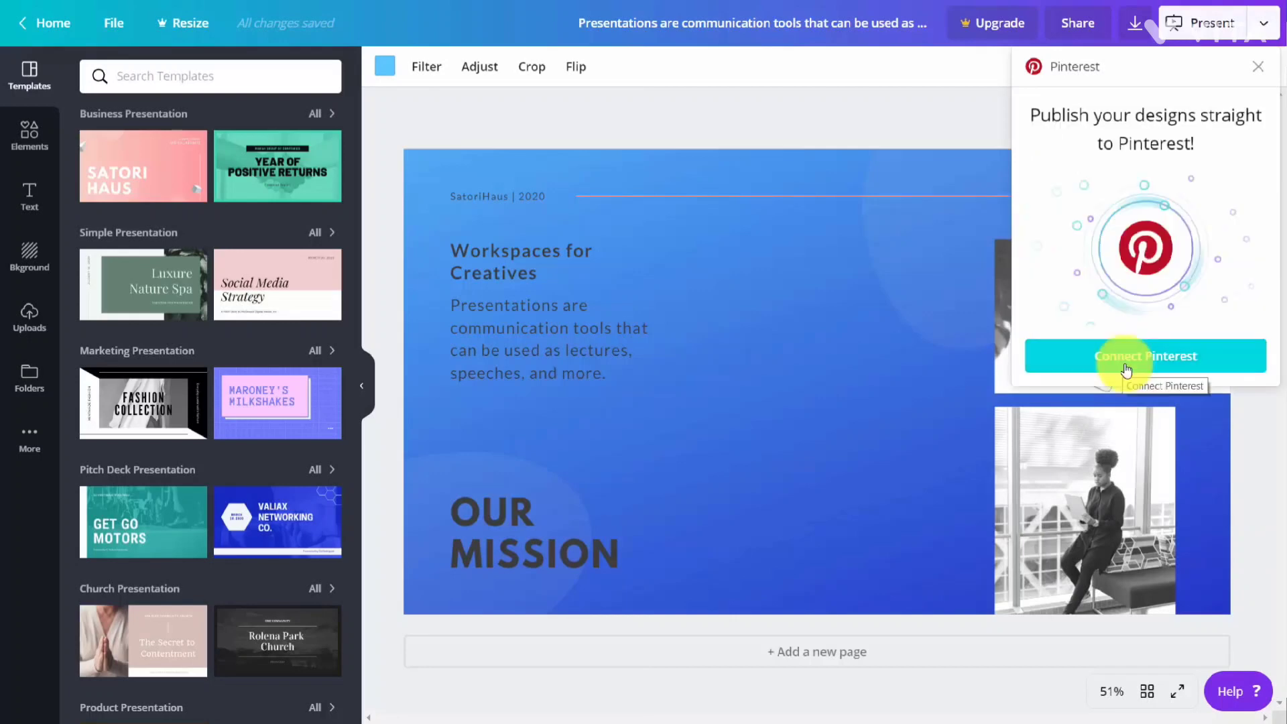
{"action": "left_click", "coordinate": [1121, 357]}
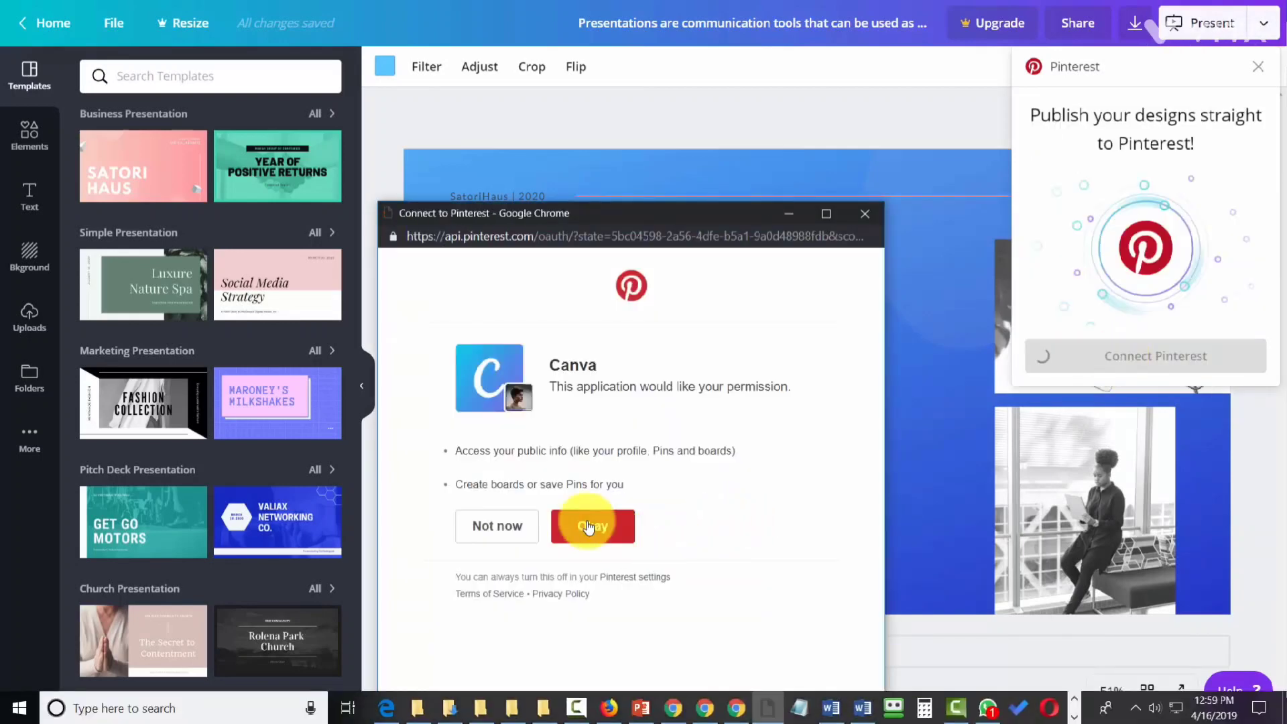
{"action": "left_click", "coordinate": [587, 526]}
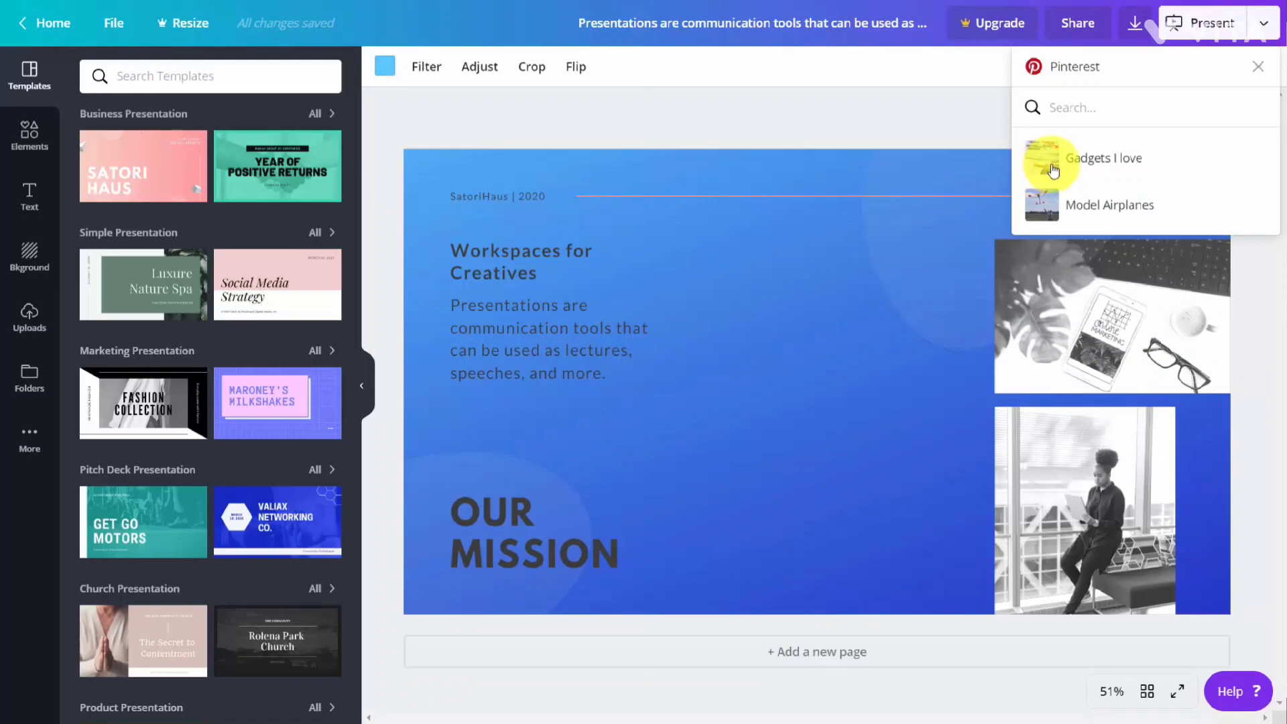
- Publish the design to the Model Airplanes board with the description "Workplace for Creatives" and open the published pin
{"action": "left_click", "coordinate": [1044, 212]}
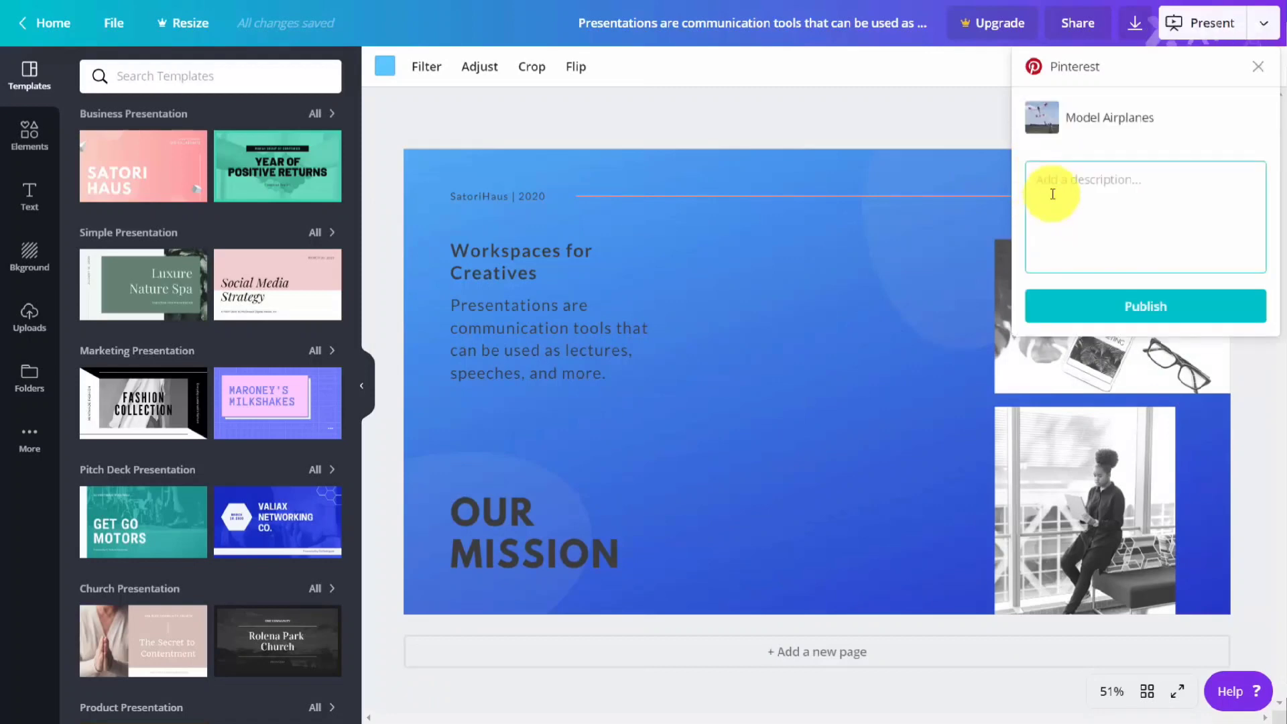
{"action": "type", "text": "Workplace for Creatives"}
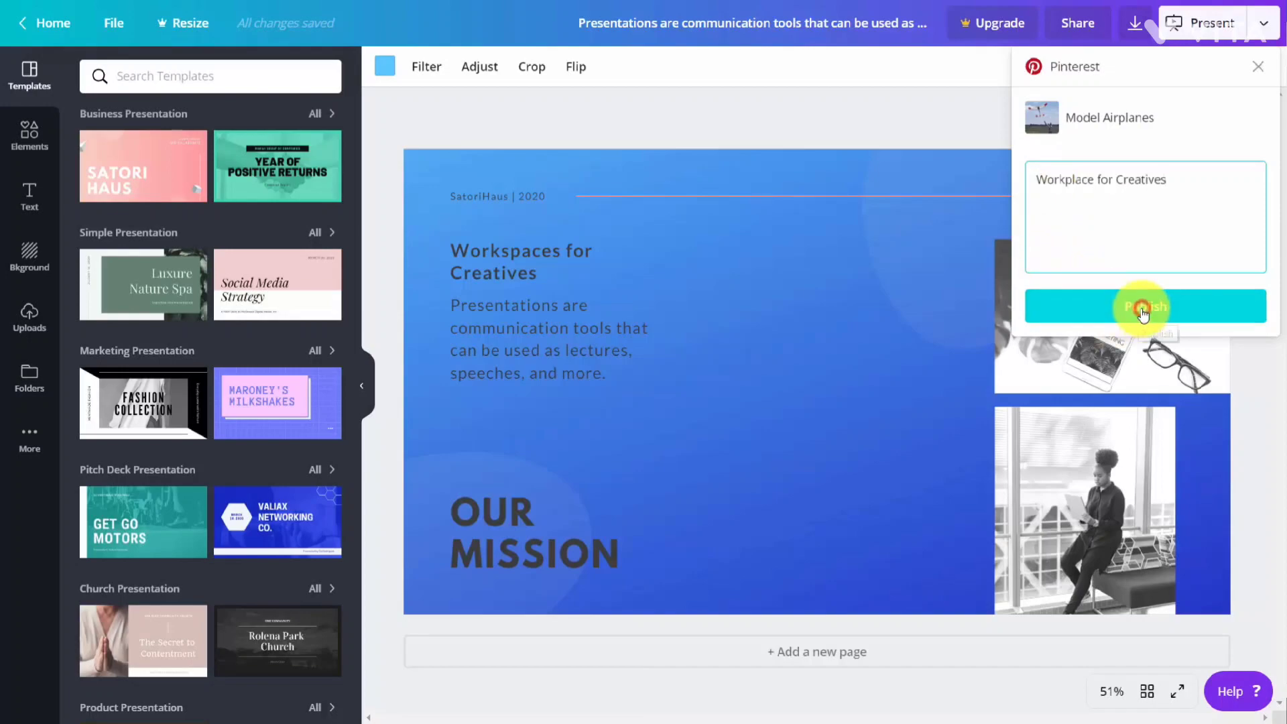
{"action": "left_click", "coordinate": [1144, 310]}
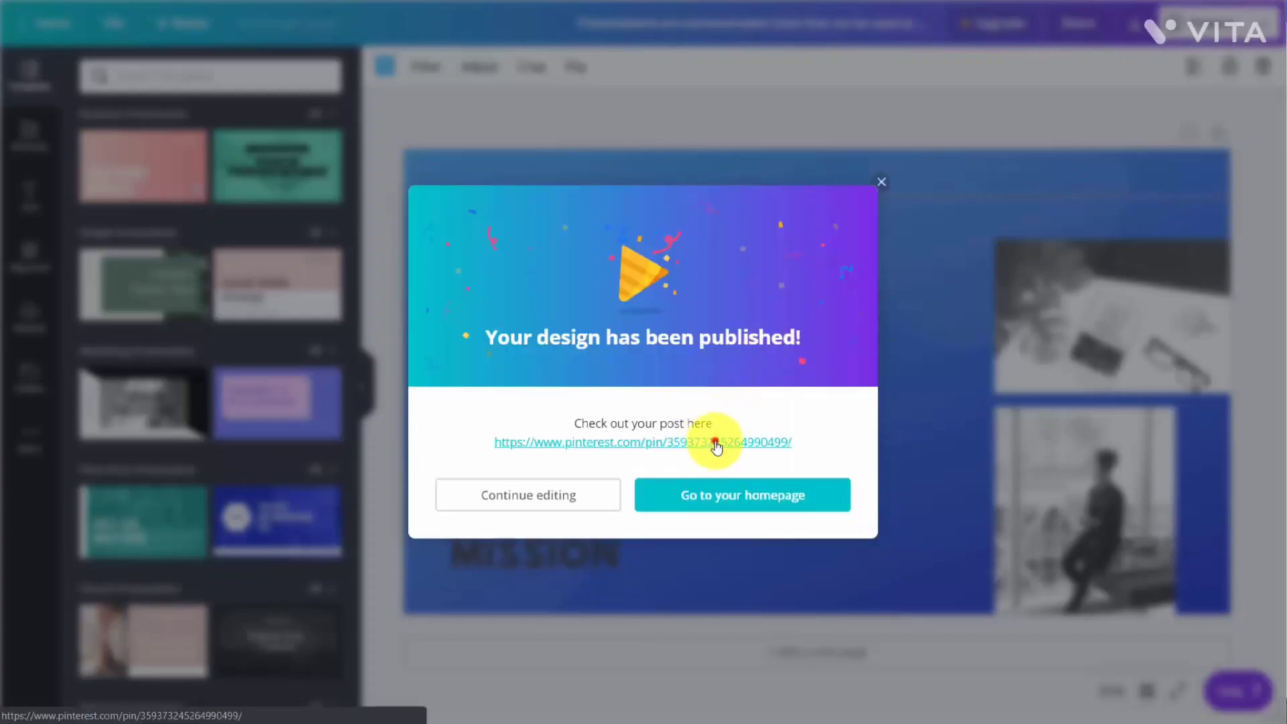
{"action": "left_click", "coordinate": [715, 443]}
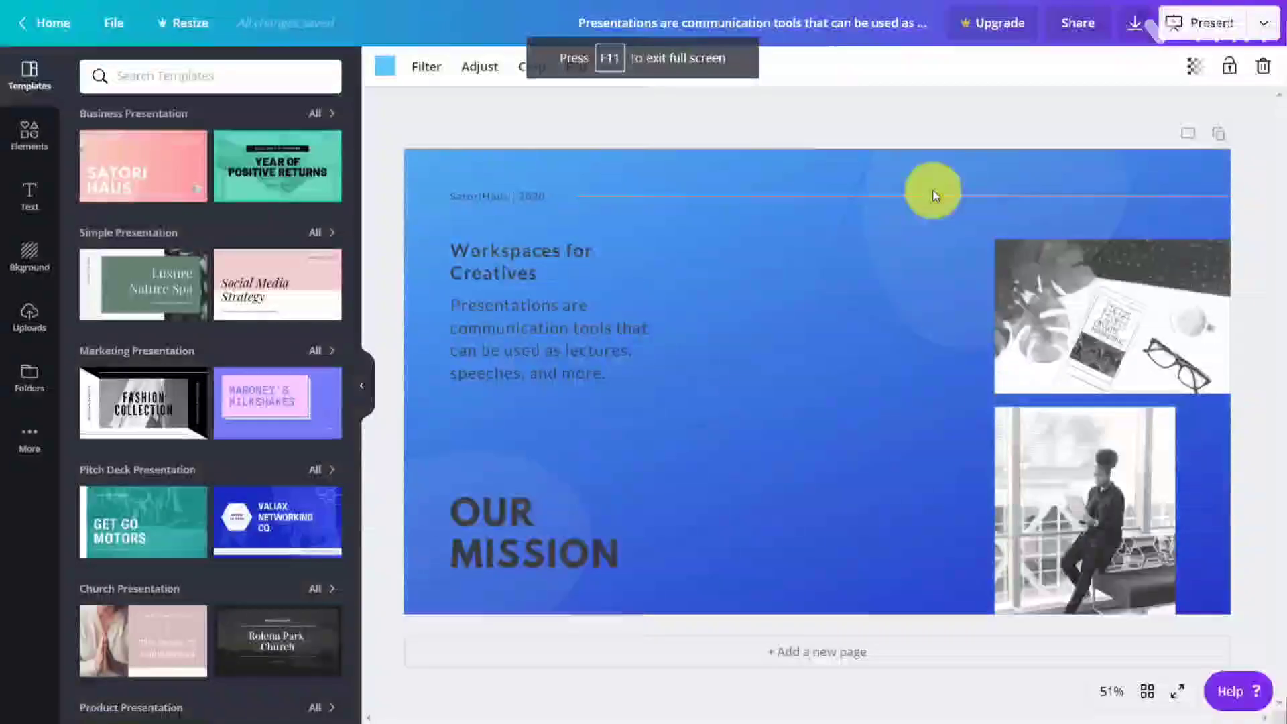
- Connect Facebook for Facebook Group publishing, allow group posting, and authorize Canva for the "How to Use Marketing Strategy" group
{"action": "left_click", "coordinate": [1264, 23]}
{"action": "scroll", "coordinate": [1061, 212], "scroll_direction": "down", "scroll_amount": 5}
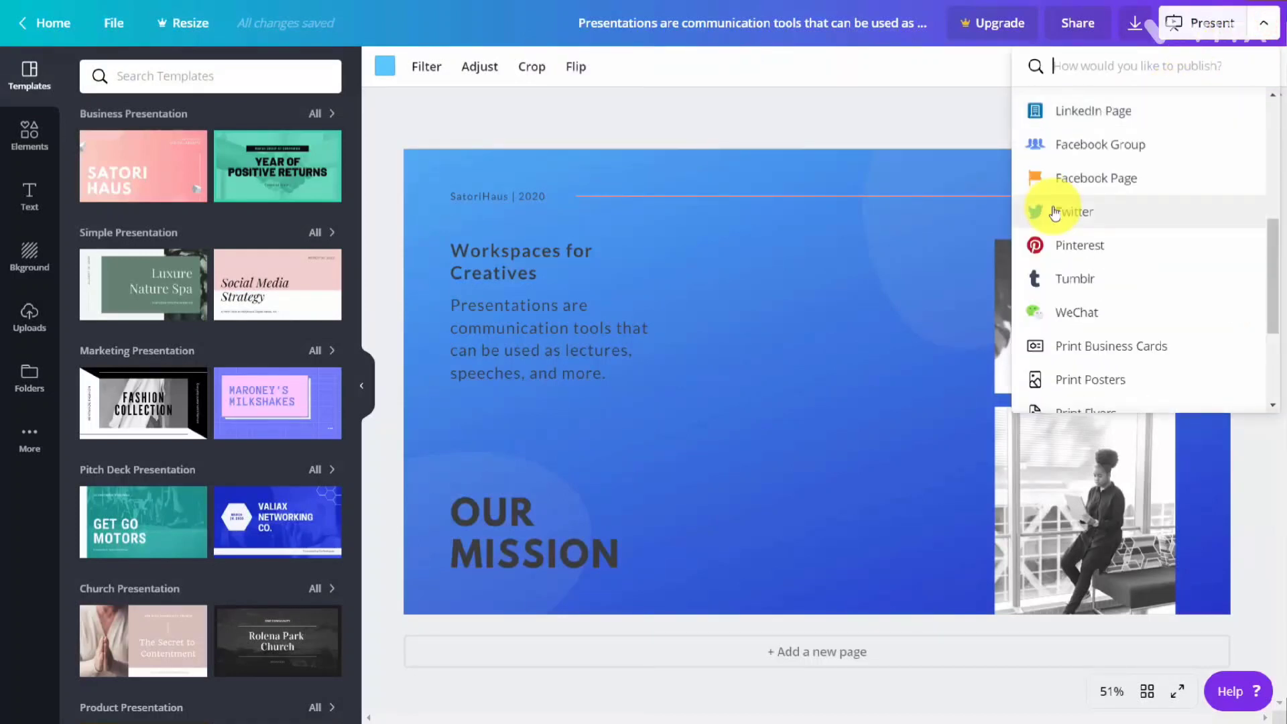
{"action": "scroll", "coordinate": [1054, 212], "scroll_direction": "up", "scroll_amount": 2}
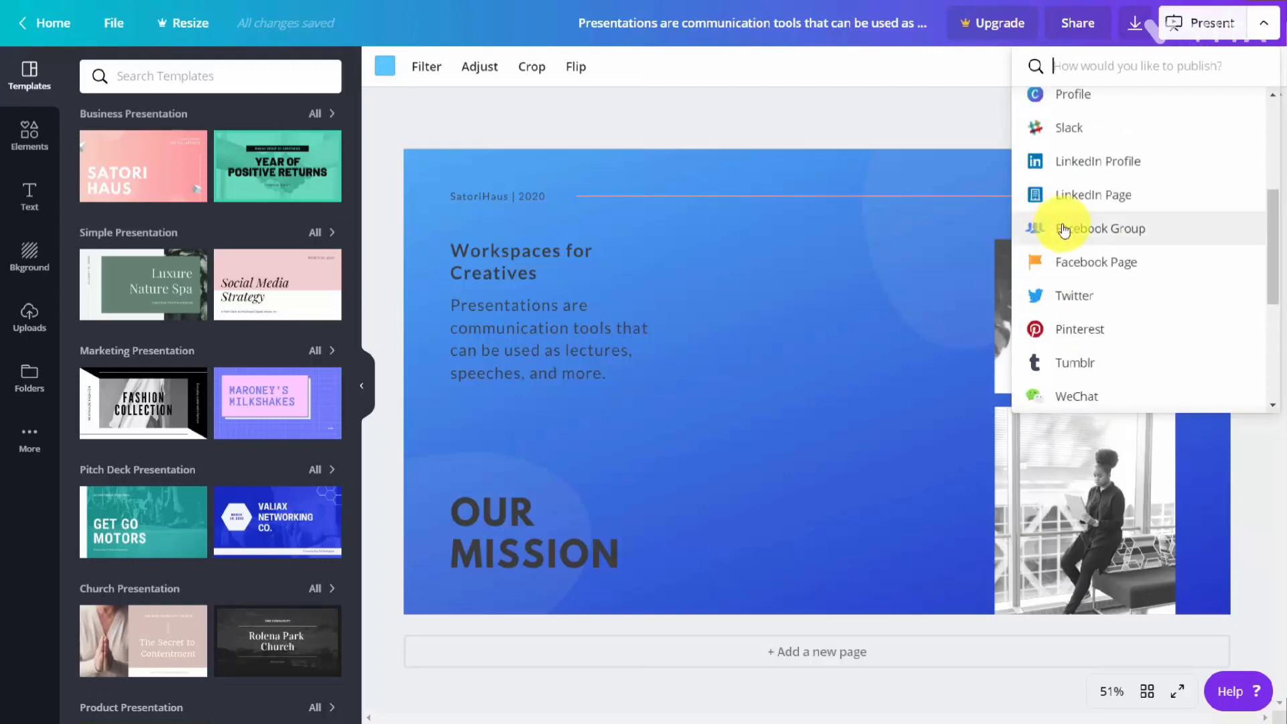
{"action": "left_click", "coordinate": [1064, 230]}
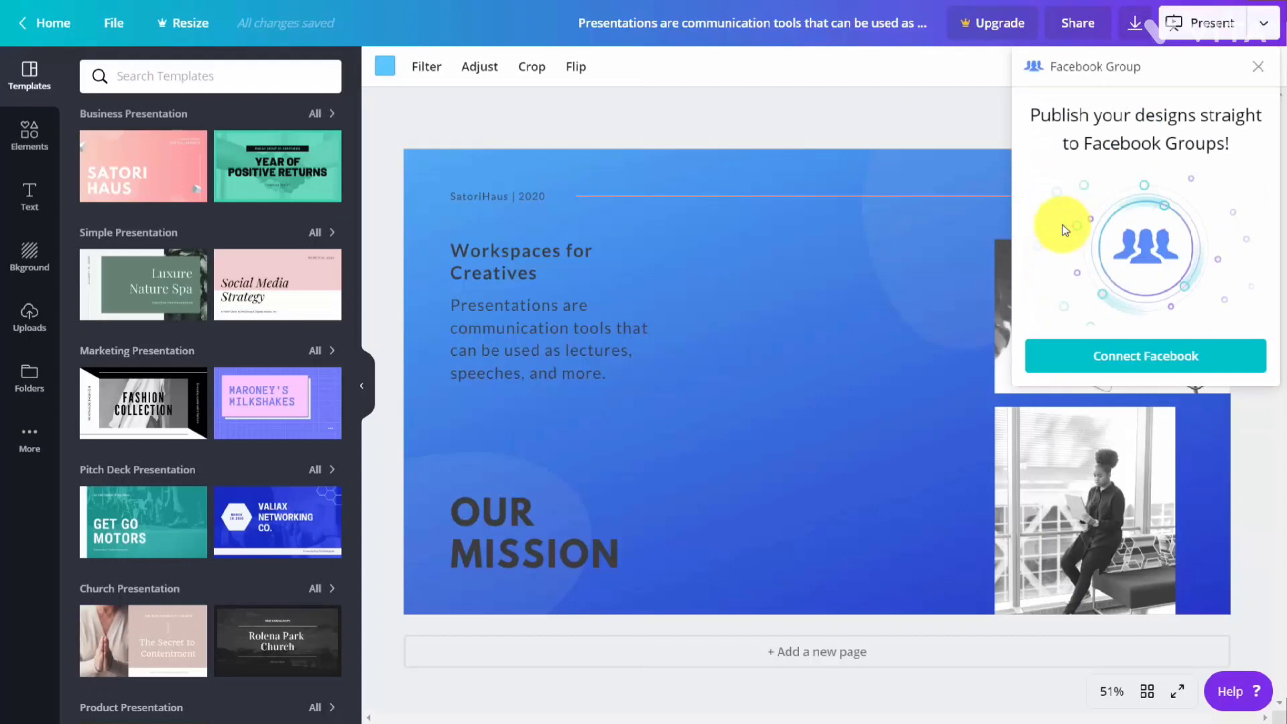
{"action": "left_click", "coordinate": [1152, 365]}
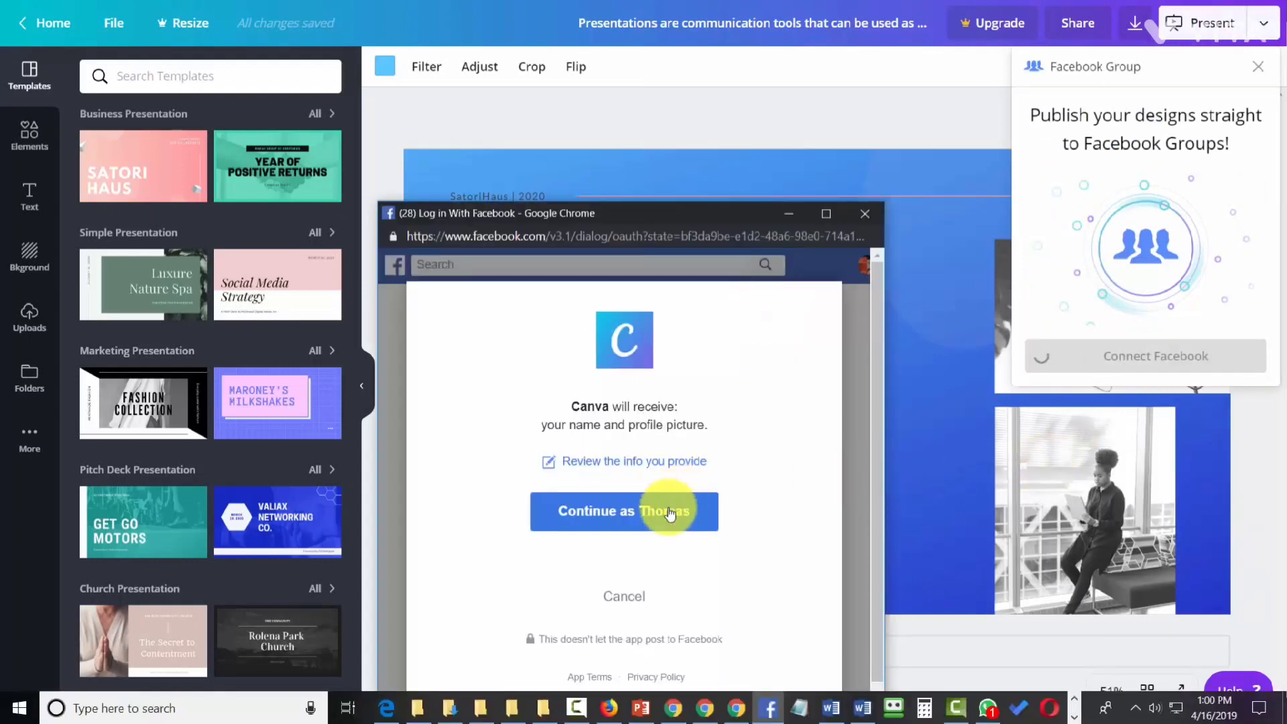
{"action": "left_click", "coordinate": [647, 516]}
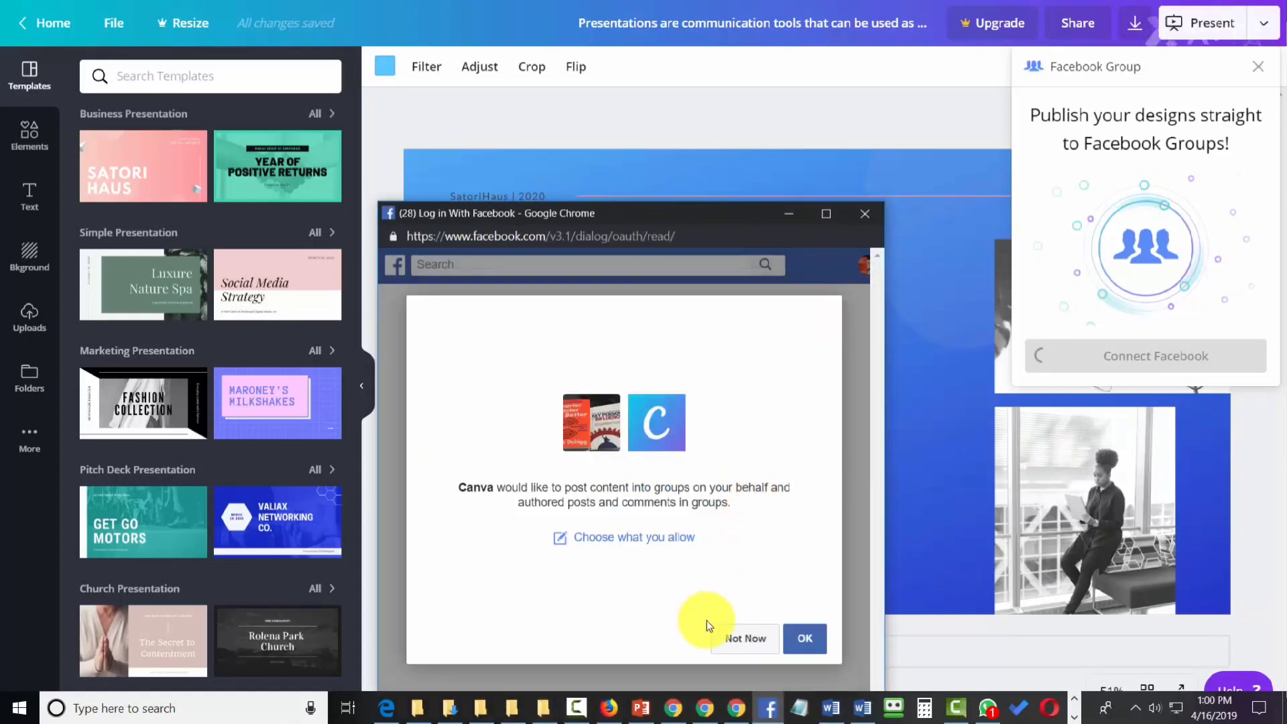
{"action": "left_click", "coordinate": [804, 638]}
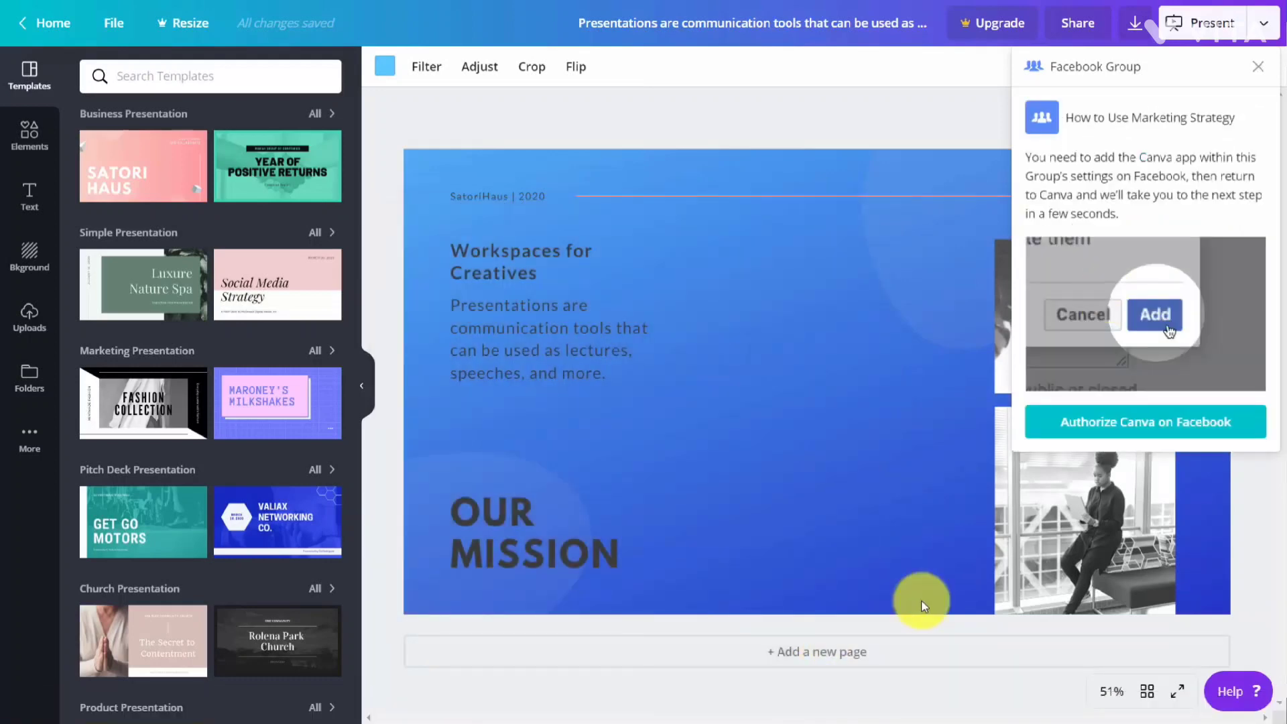
{"action": "left_click", "coordinate": [1103, 429]}
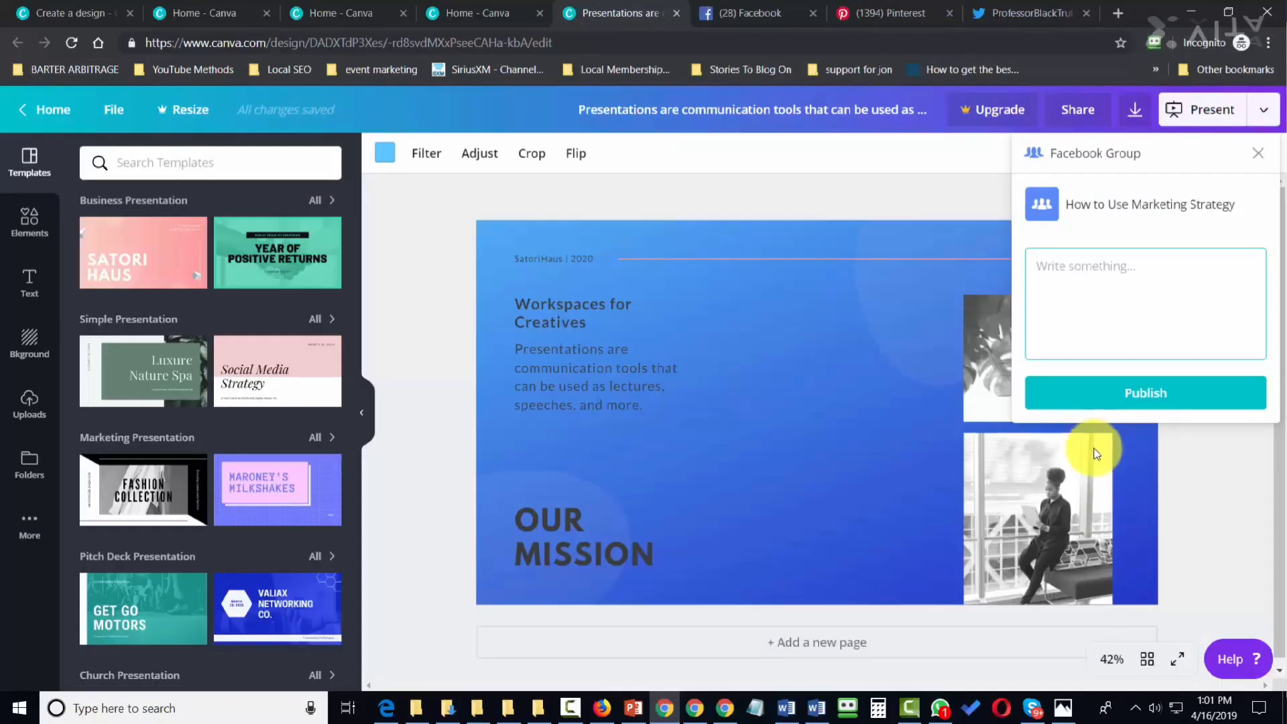
- Publish the design to the Facebook group with the text "Workplace for creatives" and open the published post
{"action": "type", "text": "Workplace for creatives"}
{"action": "left_click", "coordinate": [1148, 401]}
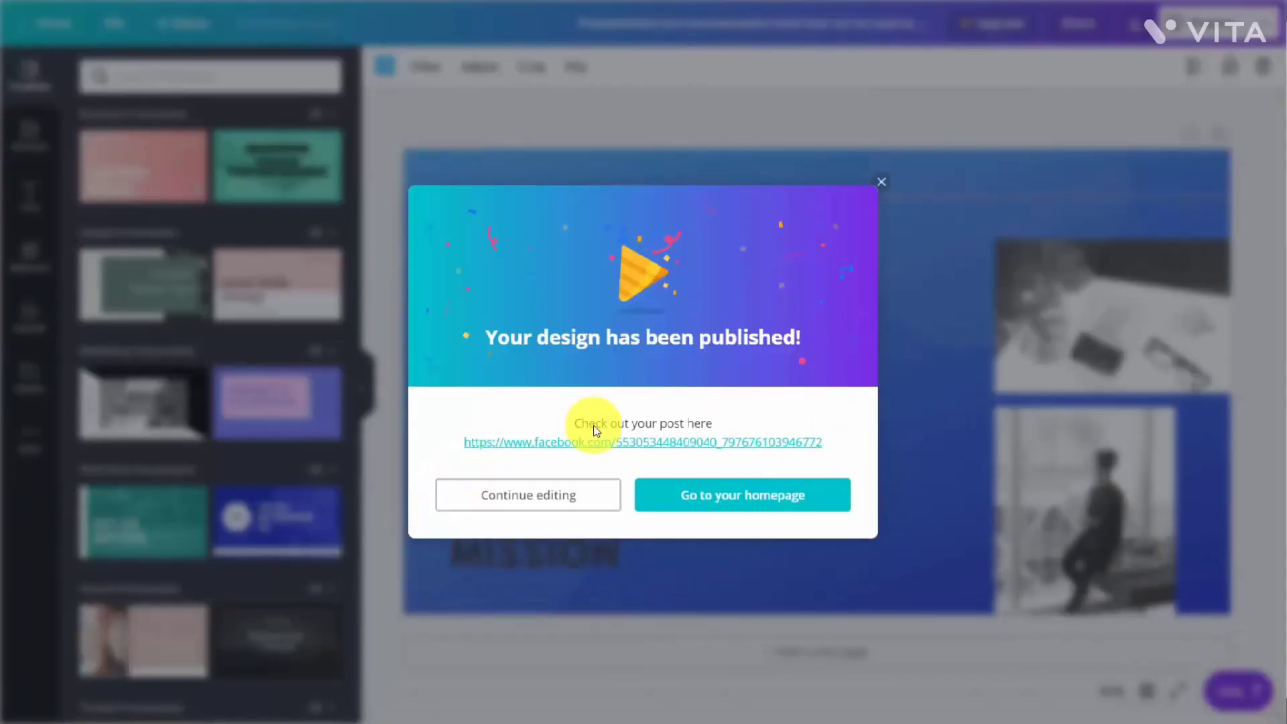
{"action": "left_click", "coordinate": [630, 444]}
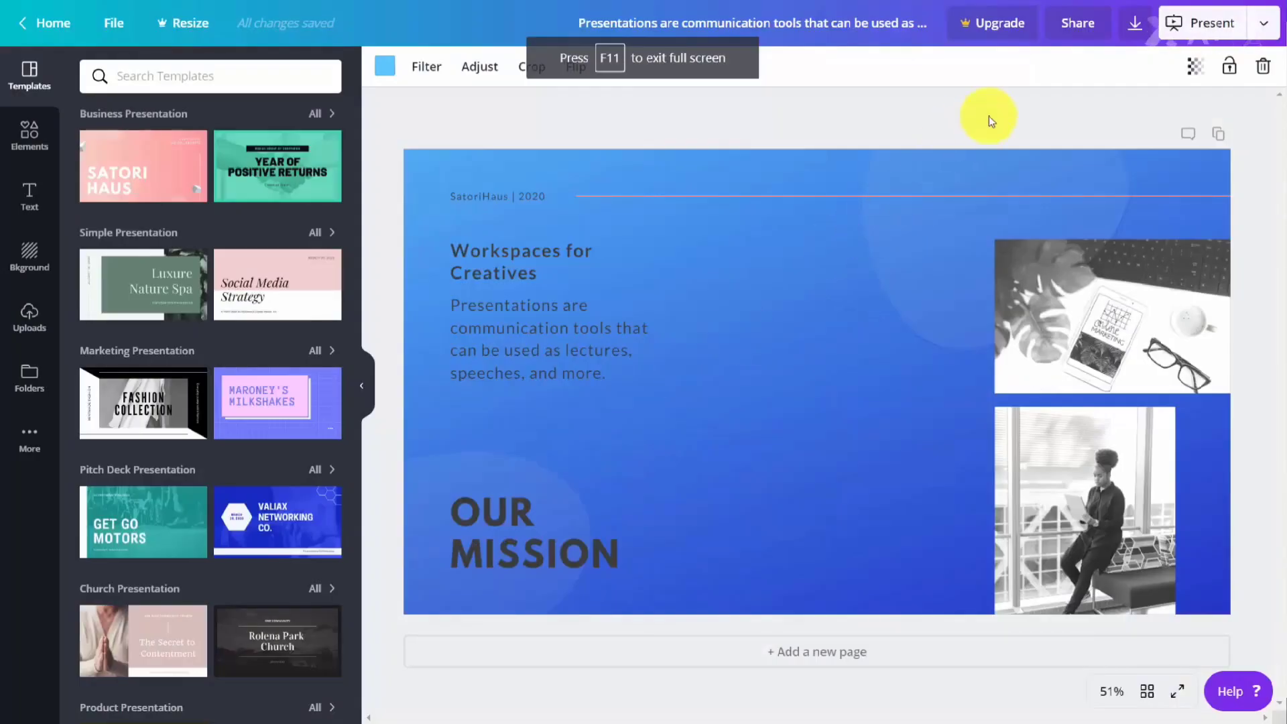
- Choose Twitter as the publishing destination, connect the account, and authorize Canva to use it
{"action": "left_click", "coordinate": [1264, 23]}
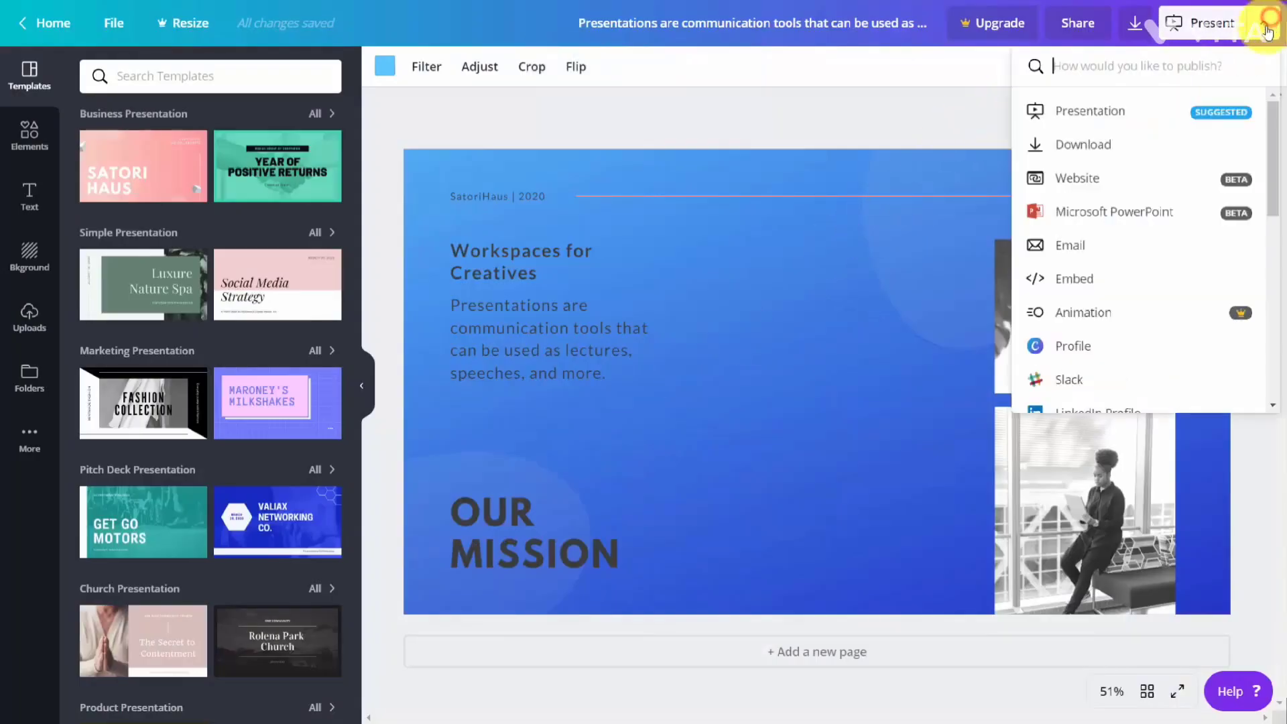
{"action": "scroll", "coordinate": [1139, 235], "scroll_direction": "down", "scroll_amount": 3}
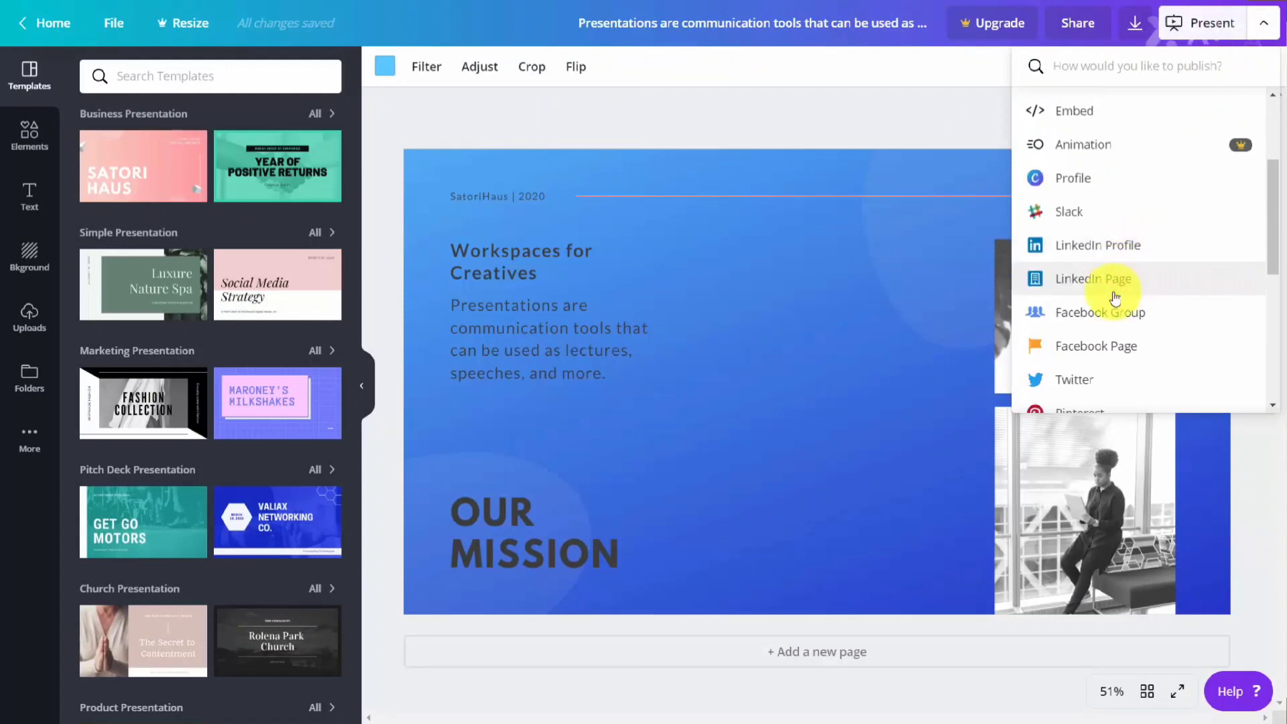
{"action": "scroll", "coordinate": [1115, 297], "scroll_direction": "down", "scroll_amount": 1}
{"action": "scroll", "coordinate": [1115, 299], "scroll_direction": "down", "scroll_amount": 1}
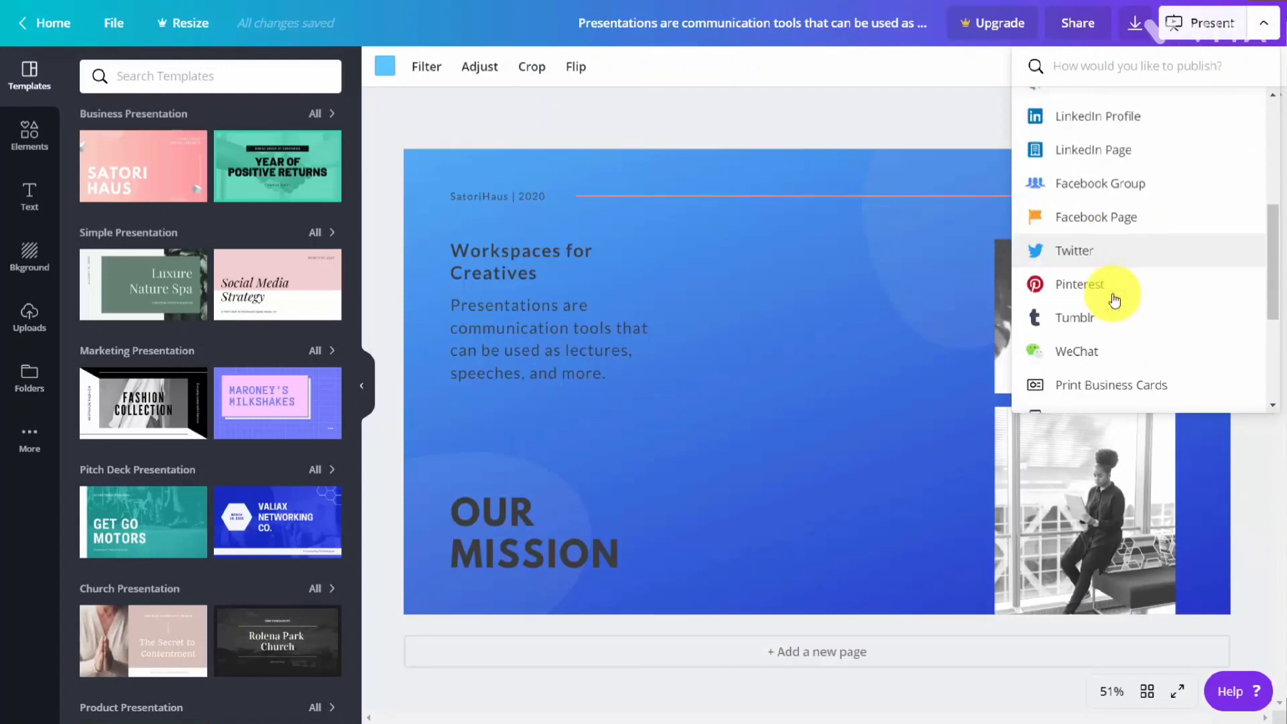
{"action": "scroll", "coordinate": [1115, 296], "scroll_direction": "up", "scroll_amount": 1}
{"action": "scroll", "coordinate": [1115, 296], "scroll_direction": "down", "scroll_amount": 1}
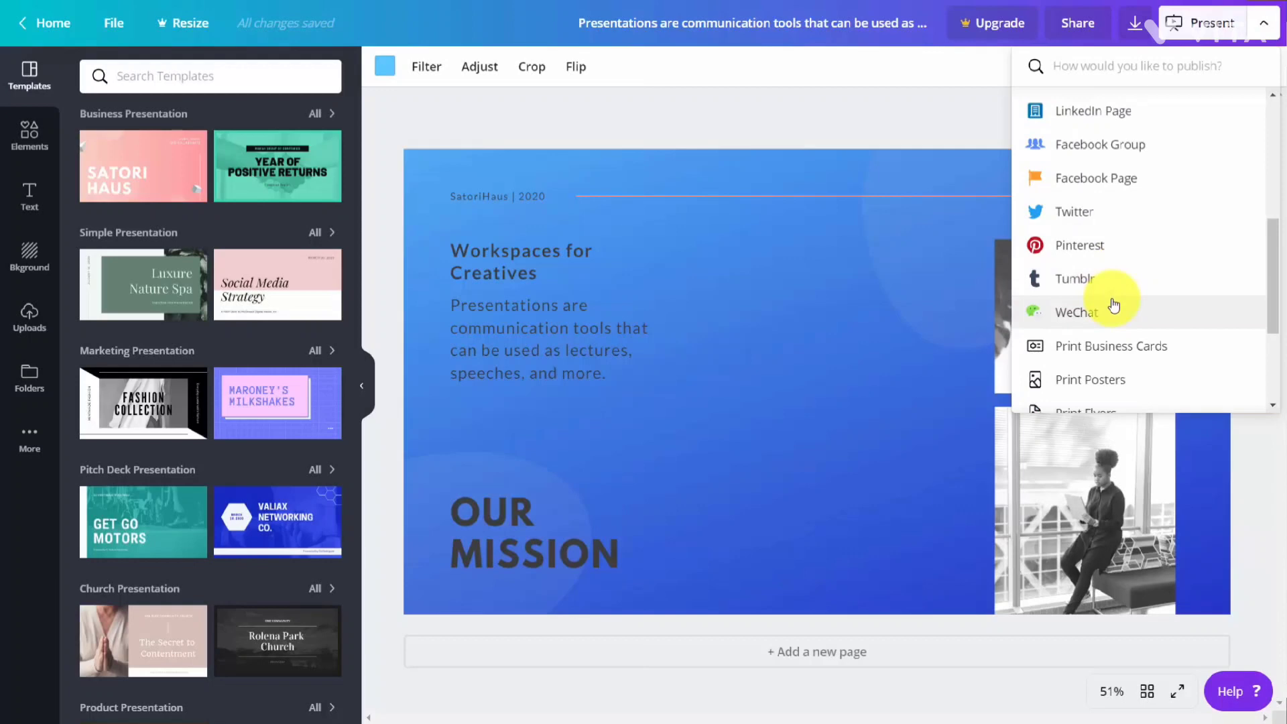
{"action": "scroll", "coordinate": [1115, 305], "scroll_direction": "up", "scroll_amount": 1}
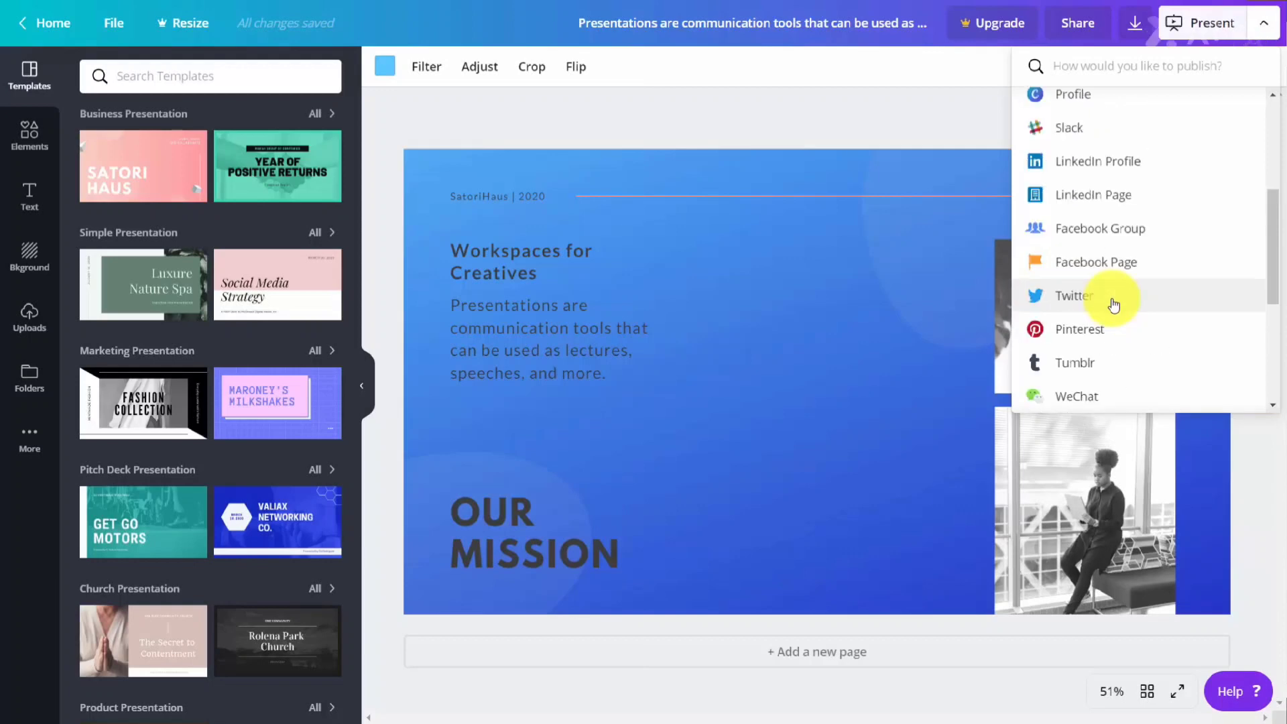
{"action": "left_click", "coordinate": [1063, 302]}
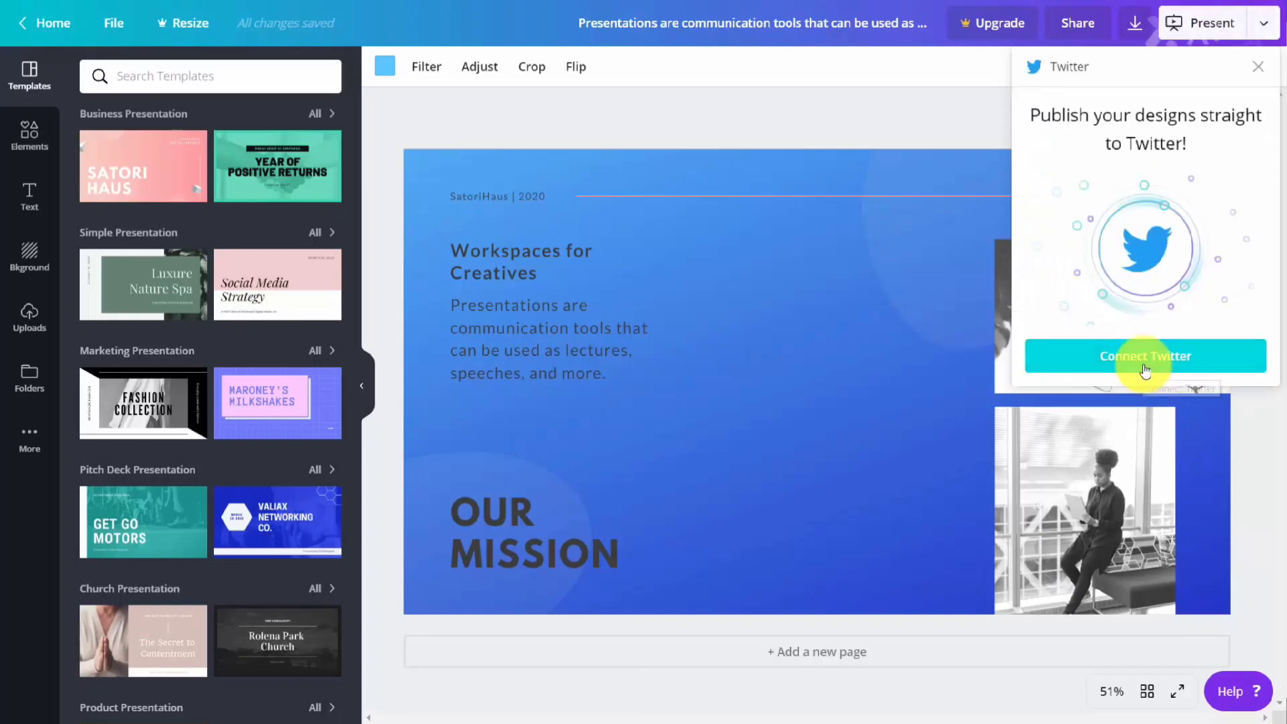
{"action": "left_click", "coordinate": [1145, 362]}
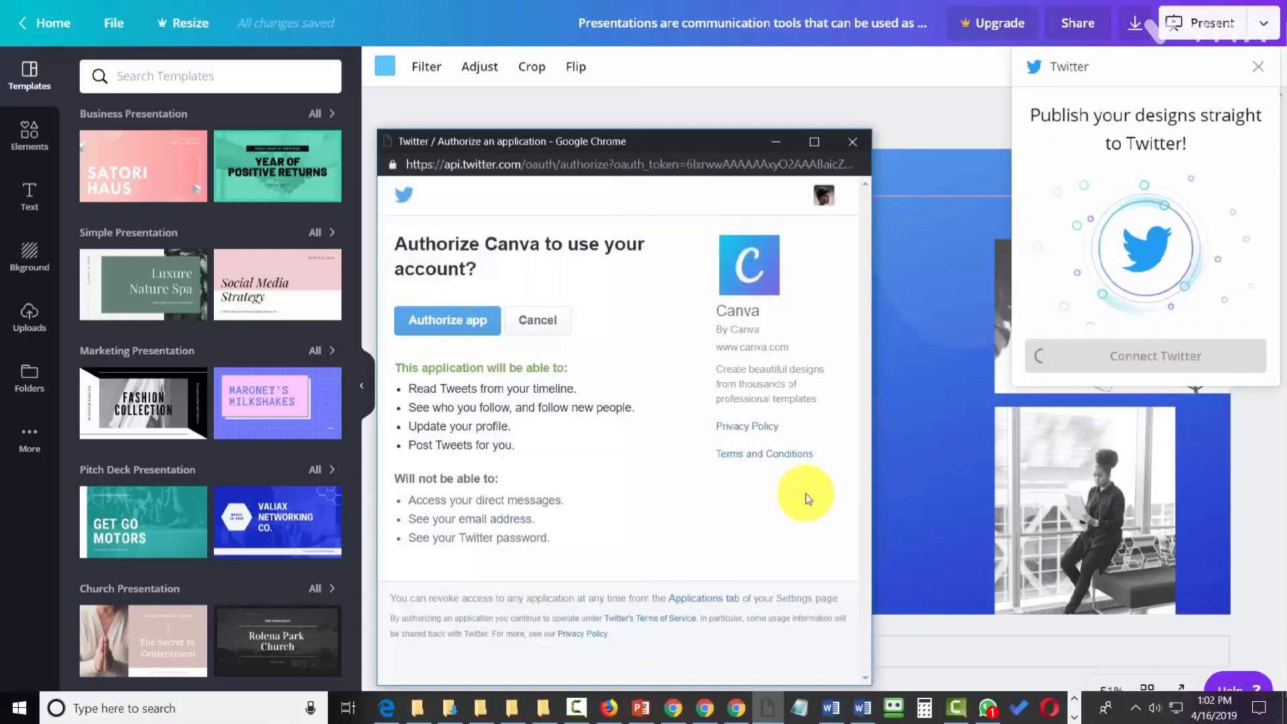
{"action": "left_click", "coordinate": [455, 324]}
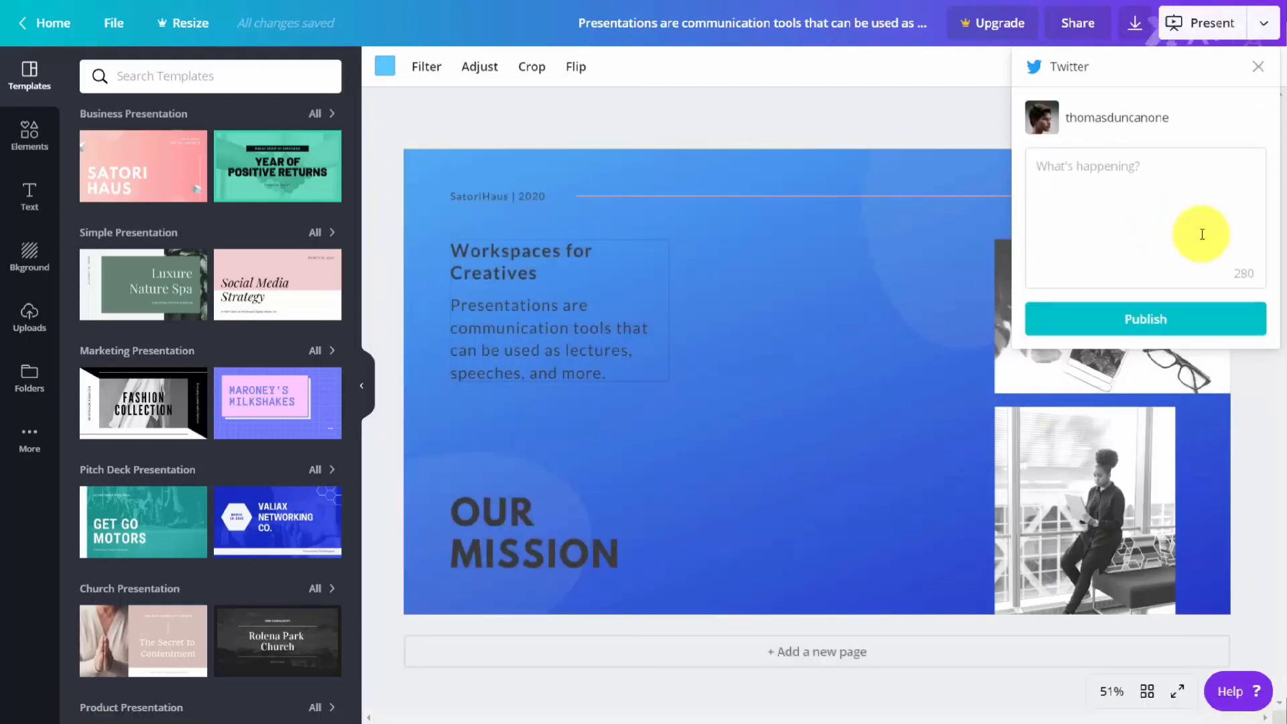
- Publish the design to Twitter with the text "Workspaces for creatives" and open the published post
{"action": "left_click", "coordinate": [1155, 181]}
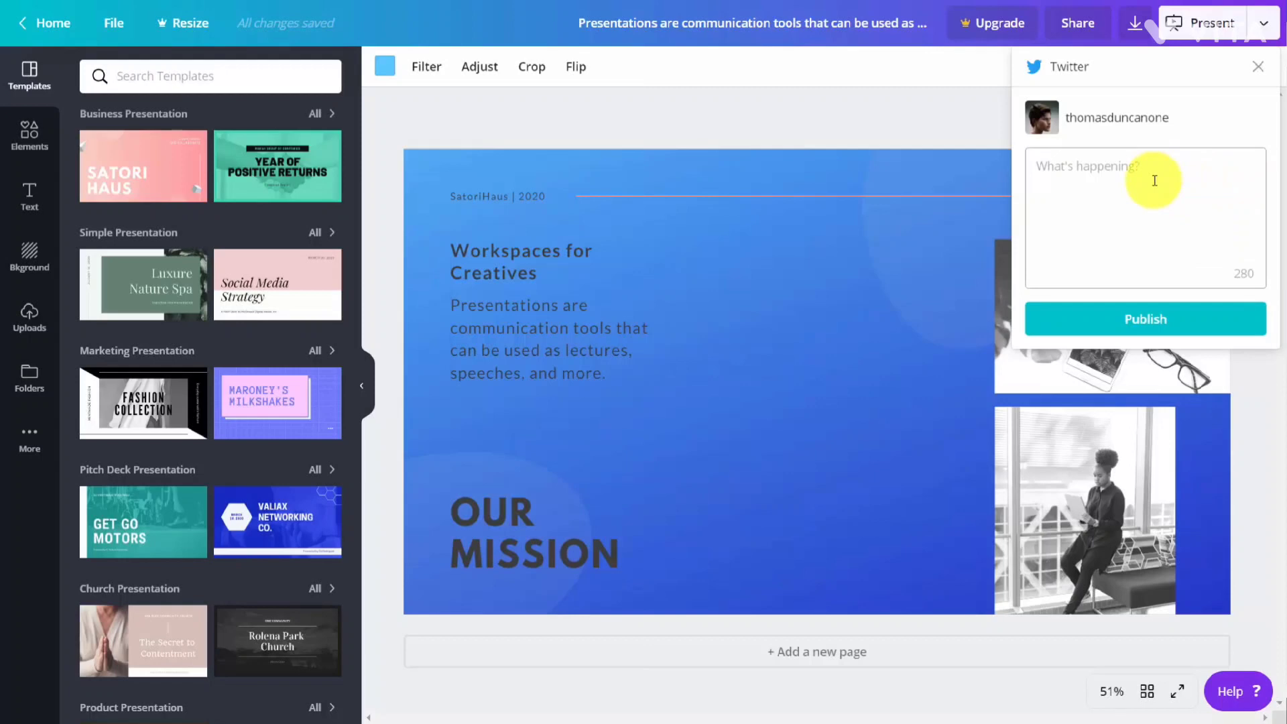
{"action": "type", "text": "Workspaces for creatives"}
{"action": "left_click", "coordinate": [1136, 321]}
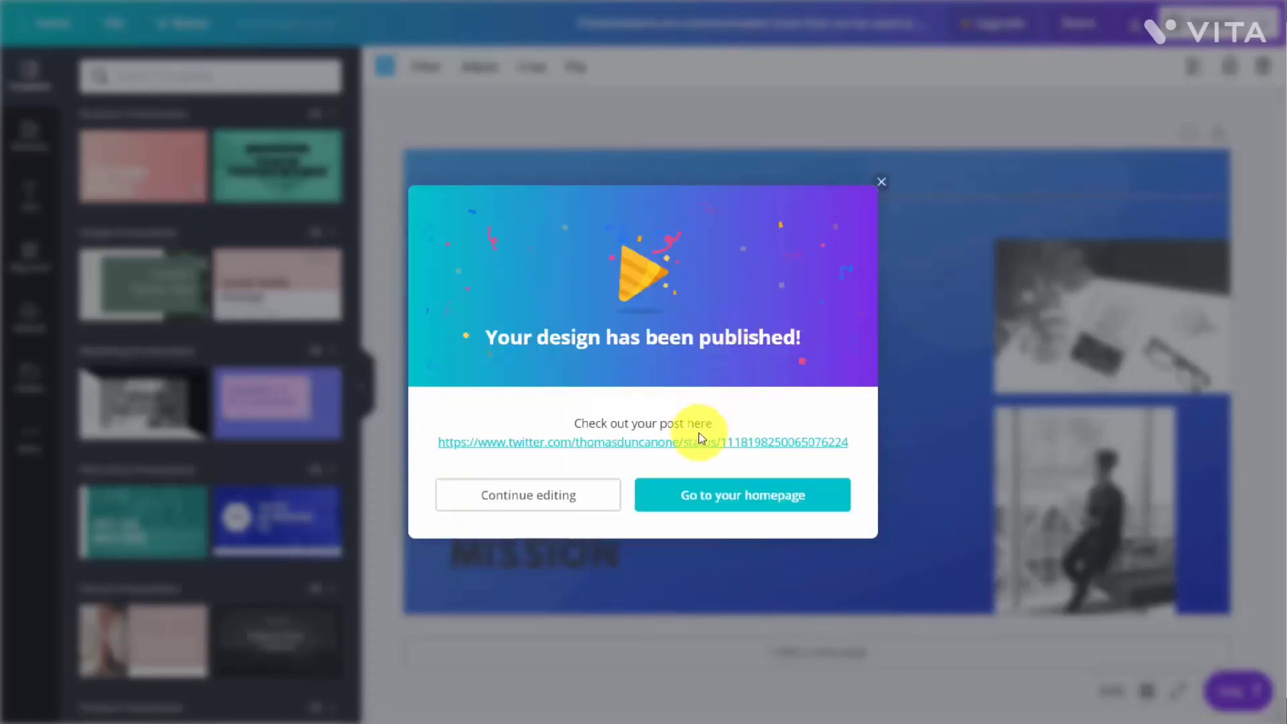
{"action": "left_click", "coordinate": [699, 441]}
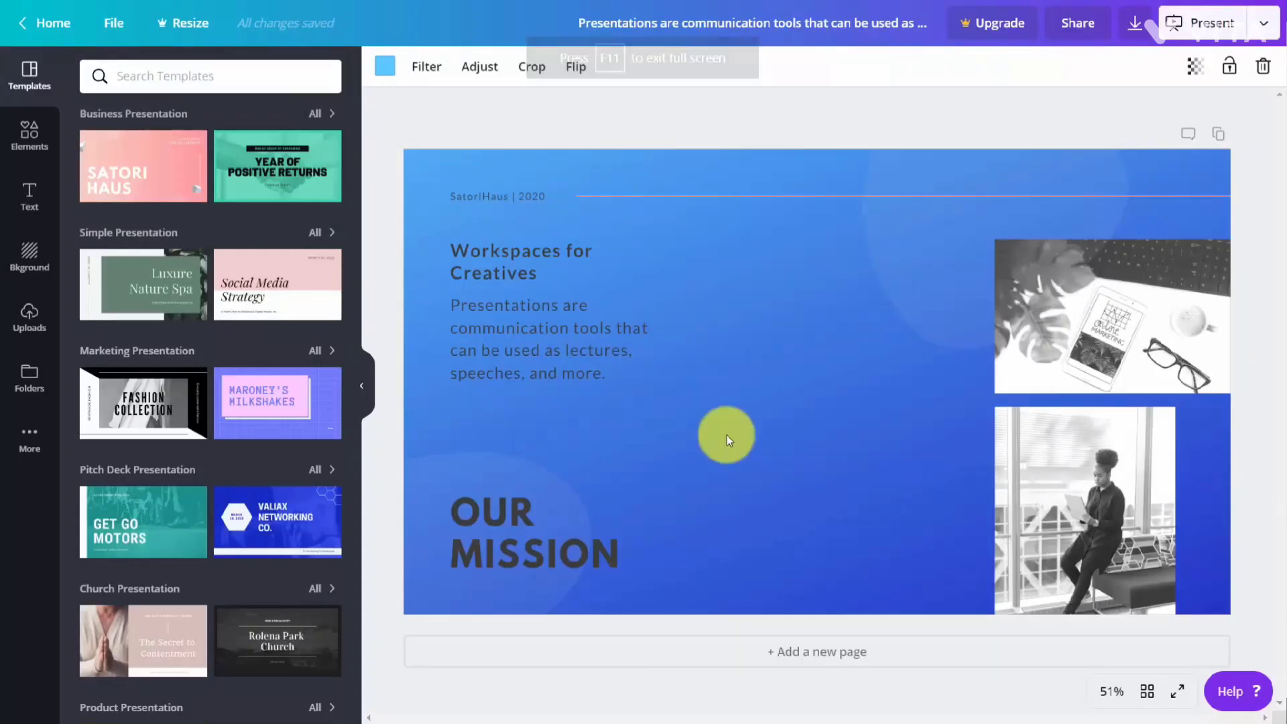
- Add two pages from the Black and Green History Finance Presentation template, using its "Year of Positive Returns" and "150%" layouts
{"action": "left_click", "coordinate": [857, 116]}
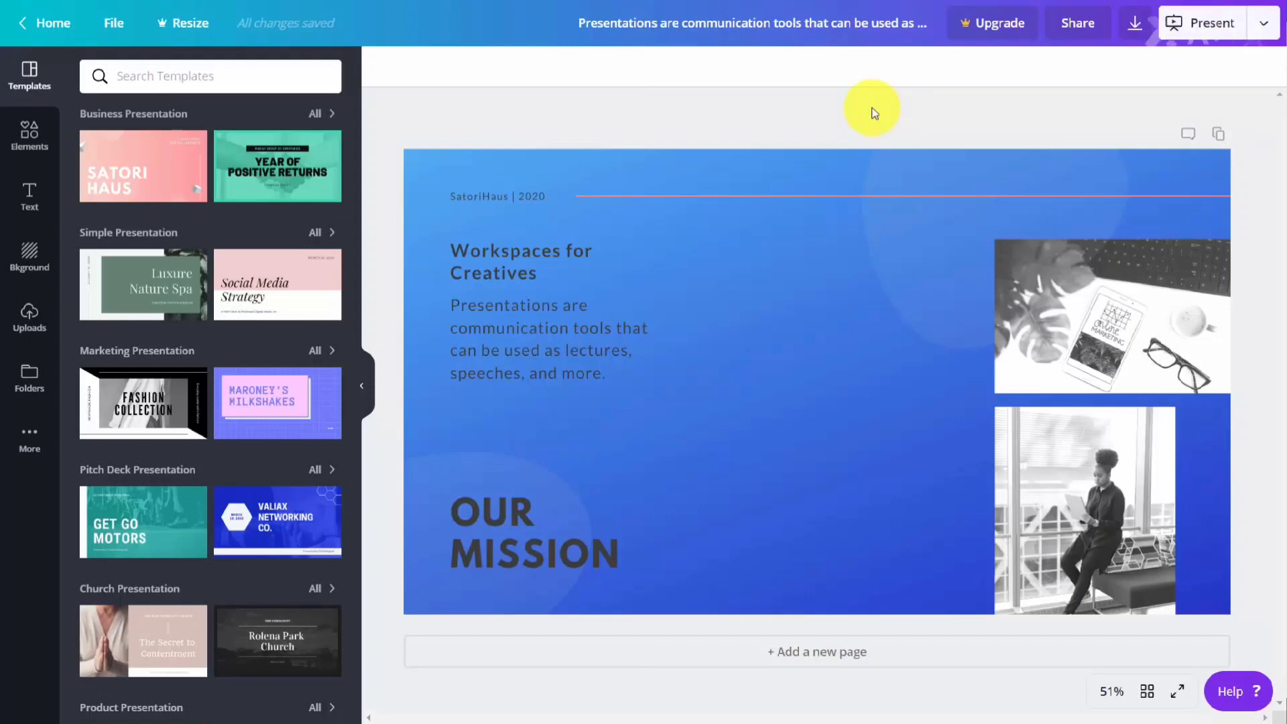
{"action": "left_click", "coordinate": [263, 161]}
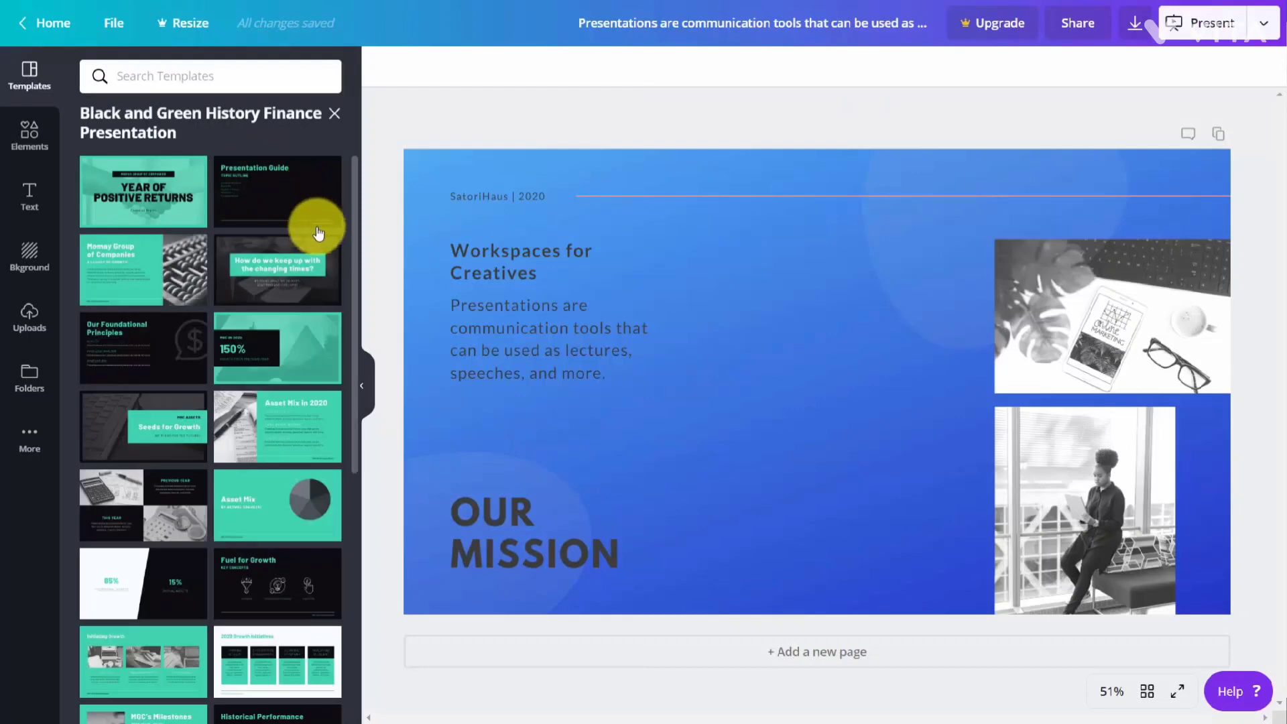
{"action": "left_click", "coordinate": [774, 650]}
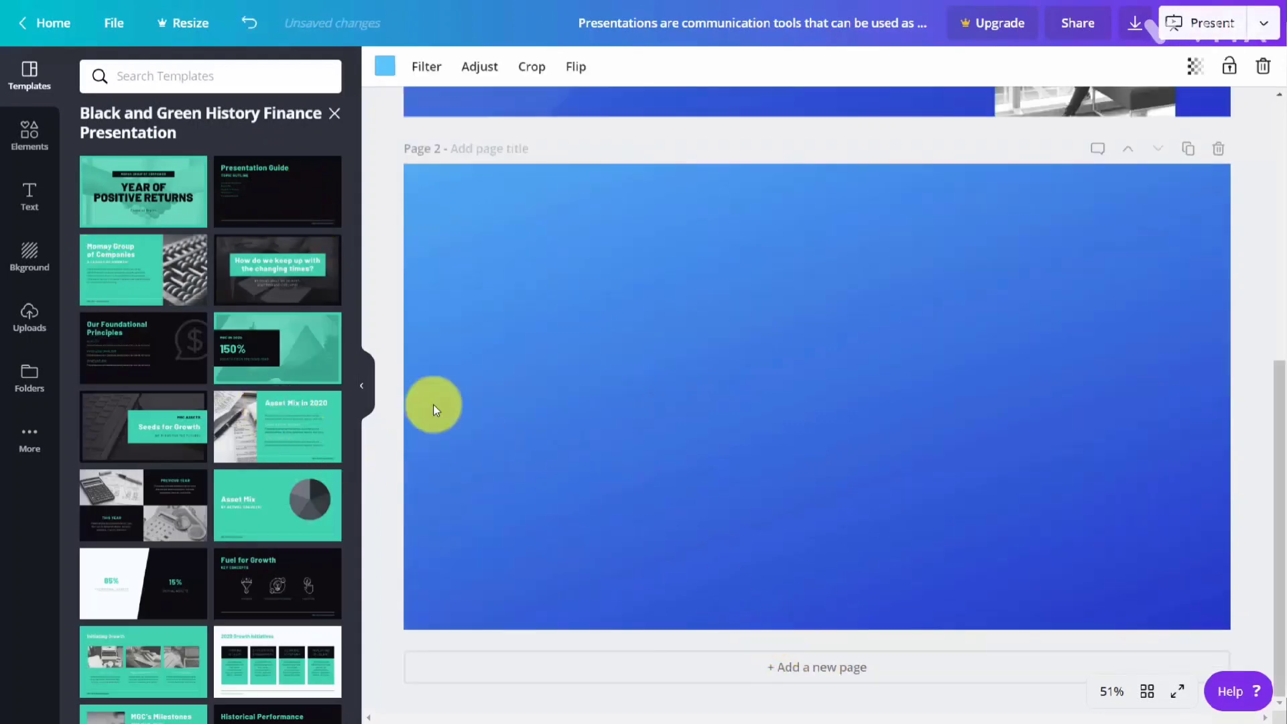
{"action": "left_click", "coordinate": [148, 182]}
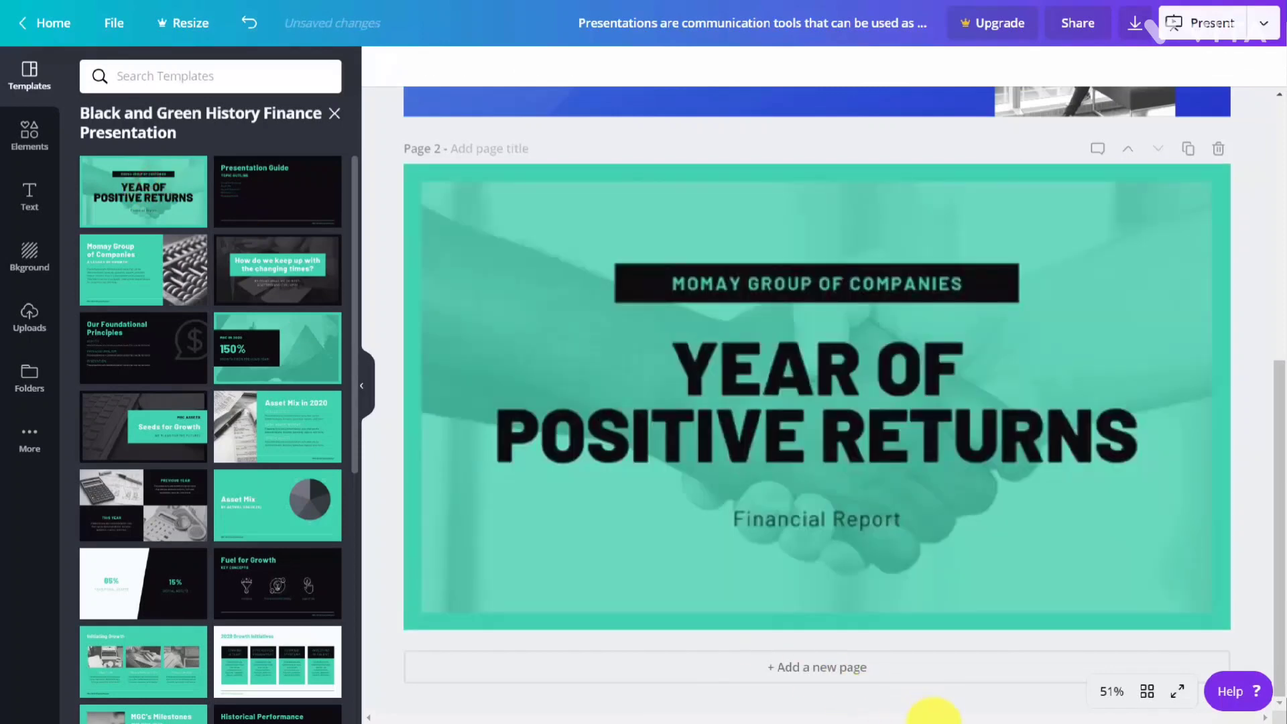
{"action": "left_click", "coordinate": [823, 670]}
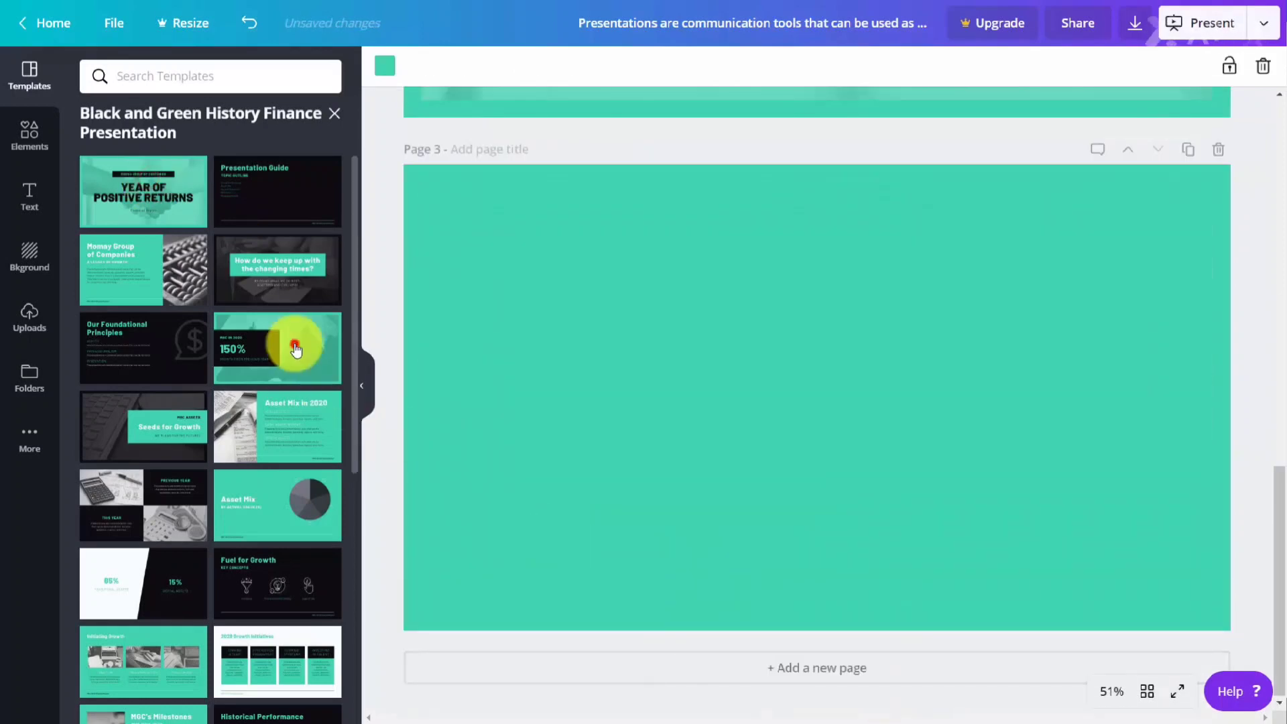
{"action": "left_click", "coordinate": [290, 345]}
- Add two more pages using the template's "Asset Mix" pie chart and "Fuel for Growth" layouts
{"action": "left_click", "coordinate": [813, 682]}
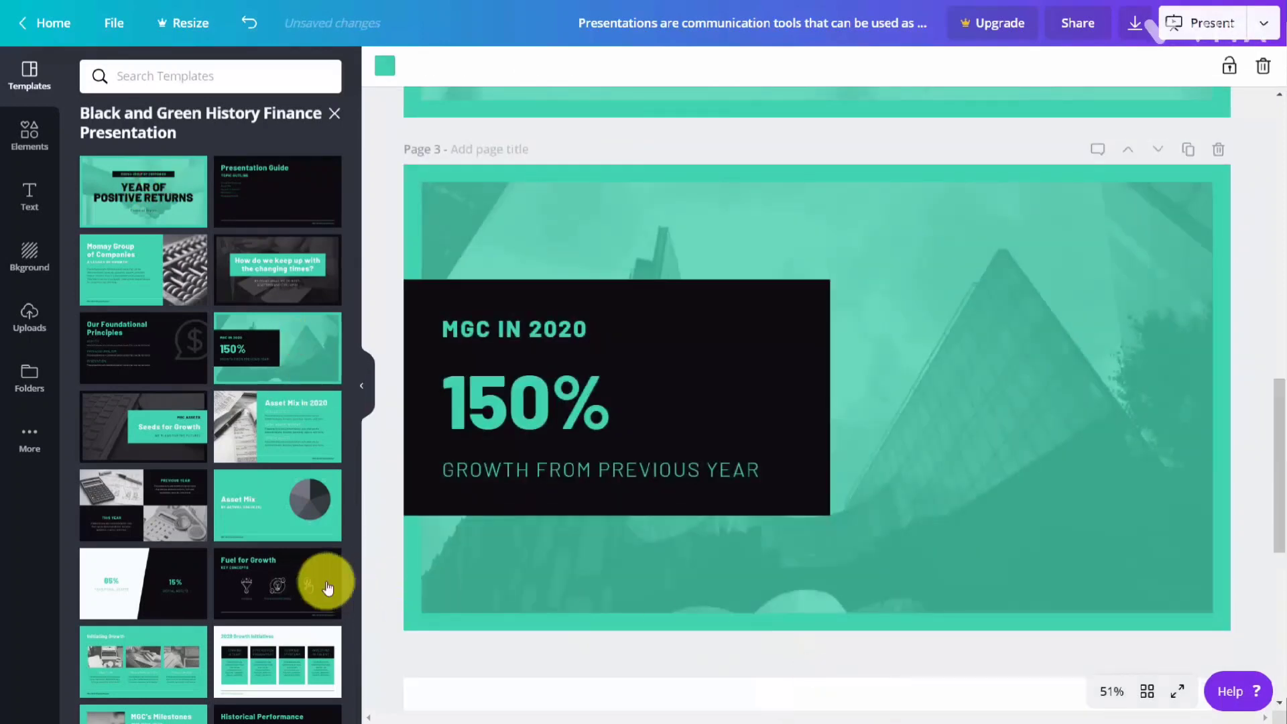
{"action": "left_click", "coordinate": [255, 517]}
{"action": "left_click", "coordinate": [778, 669]}
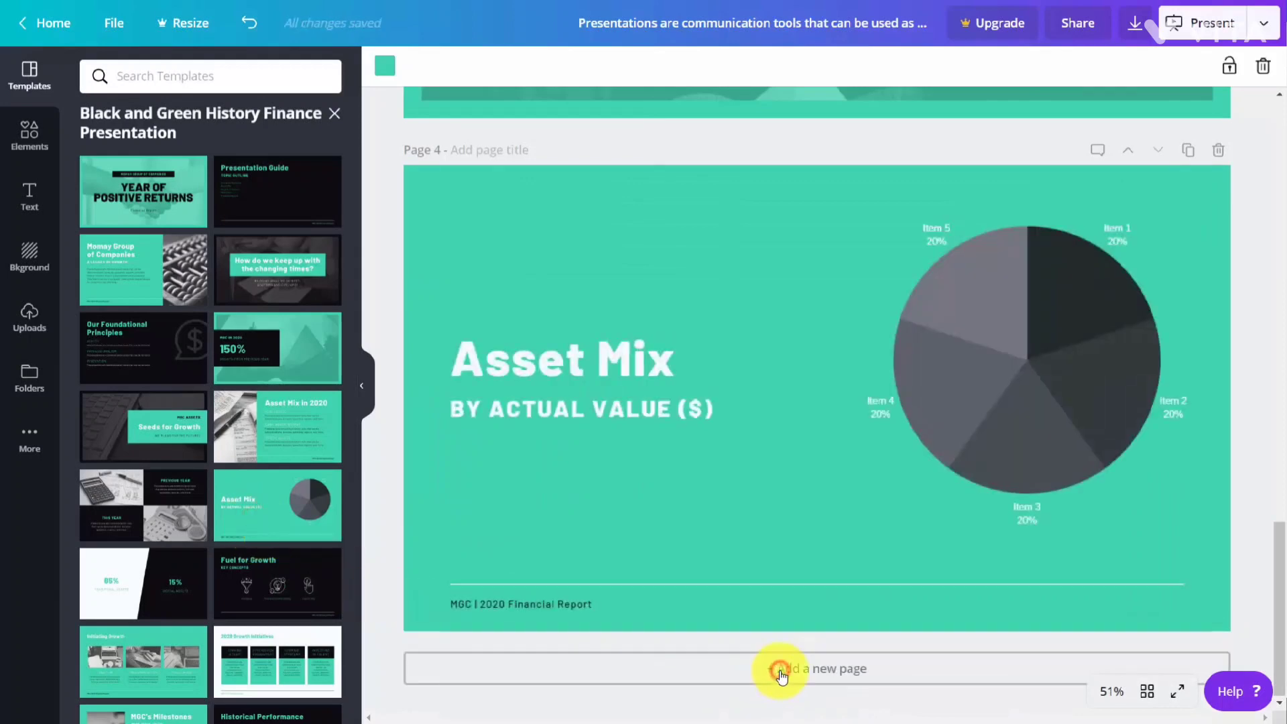
{"action": "left_click", "coordinate": [229, 575]}
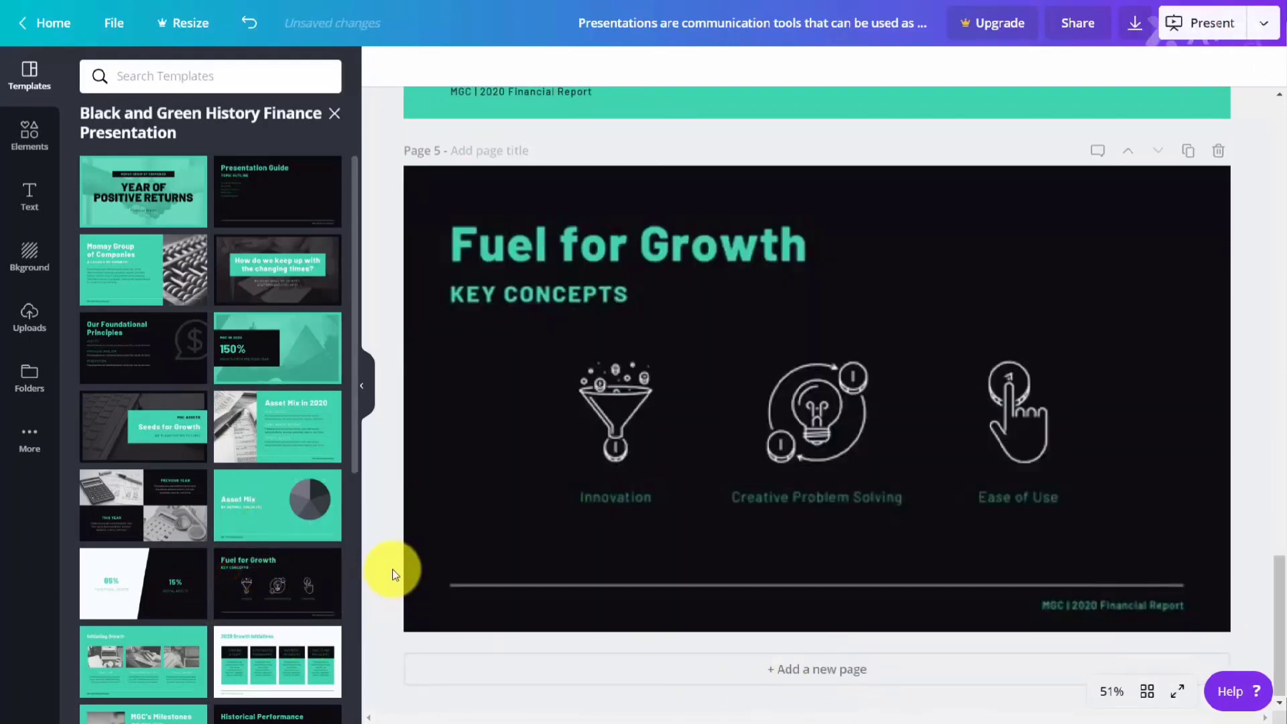
- Choose Microsoft PowerPoint as the publishing format and review the design's pages
{"action": "scroll", "coordinate": [395, 571], "scroll_direction": "up", "scroll_amount": 5}
{"action": "scroll", "coordinate": [393, 571], "scroll_direction": "up", "scroll_amount": 15}
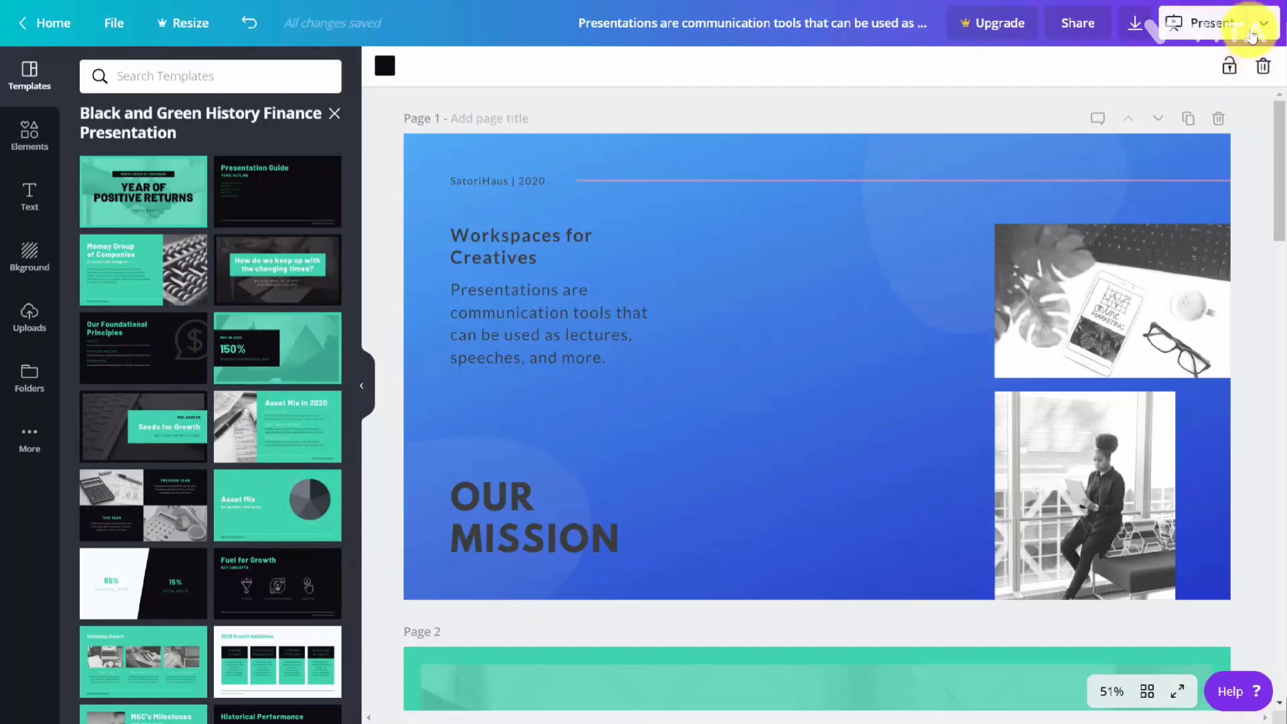
{"action": "left_click", "coordinate": [1263, 26]}
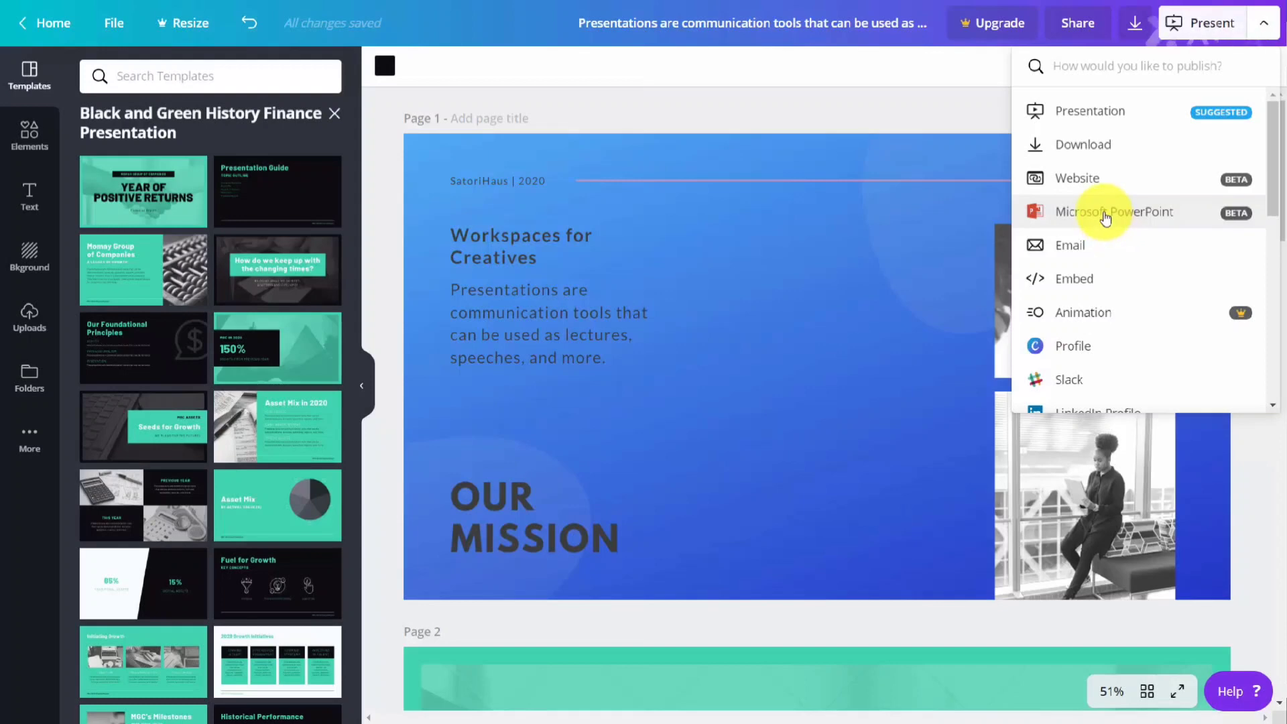
{"action": "left_click", "coordinate": [1105, 215]}
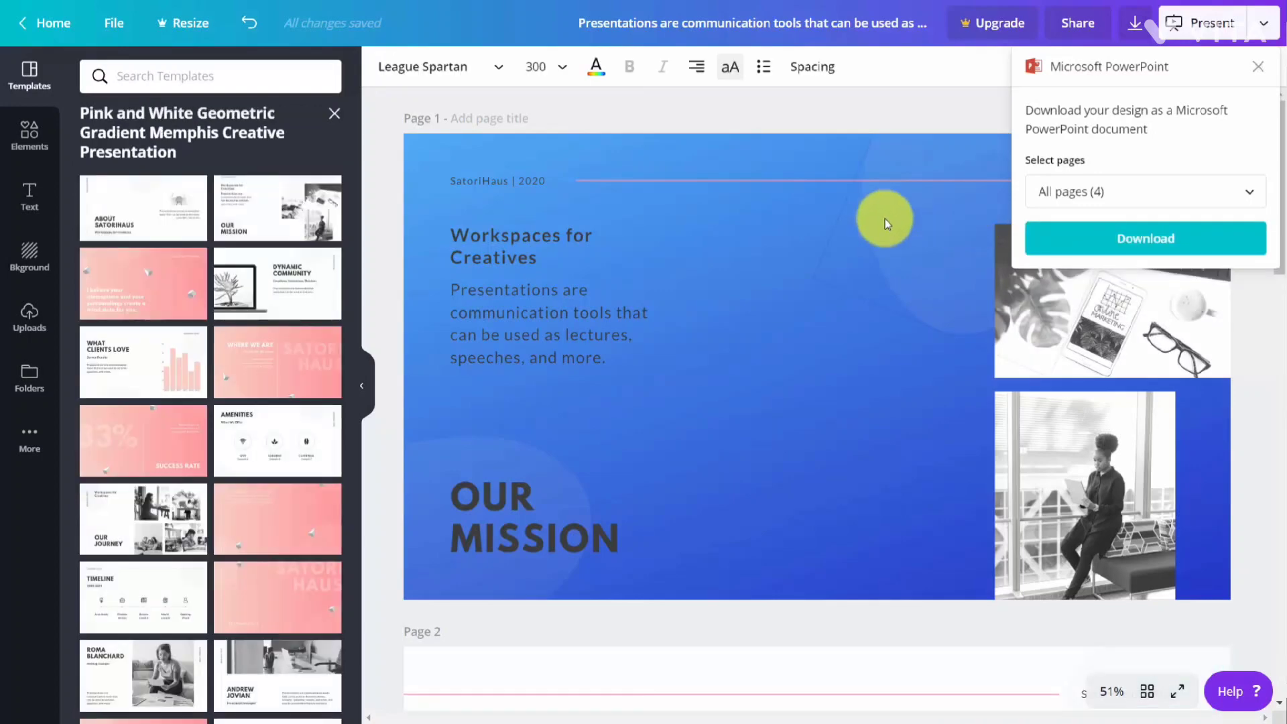
{"action": "scroll", "coordinate": [885, 218], "scroll_direction": "down", "scroll_amount": 15}
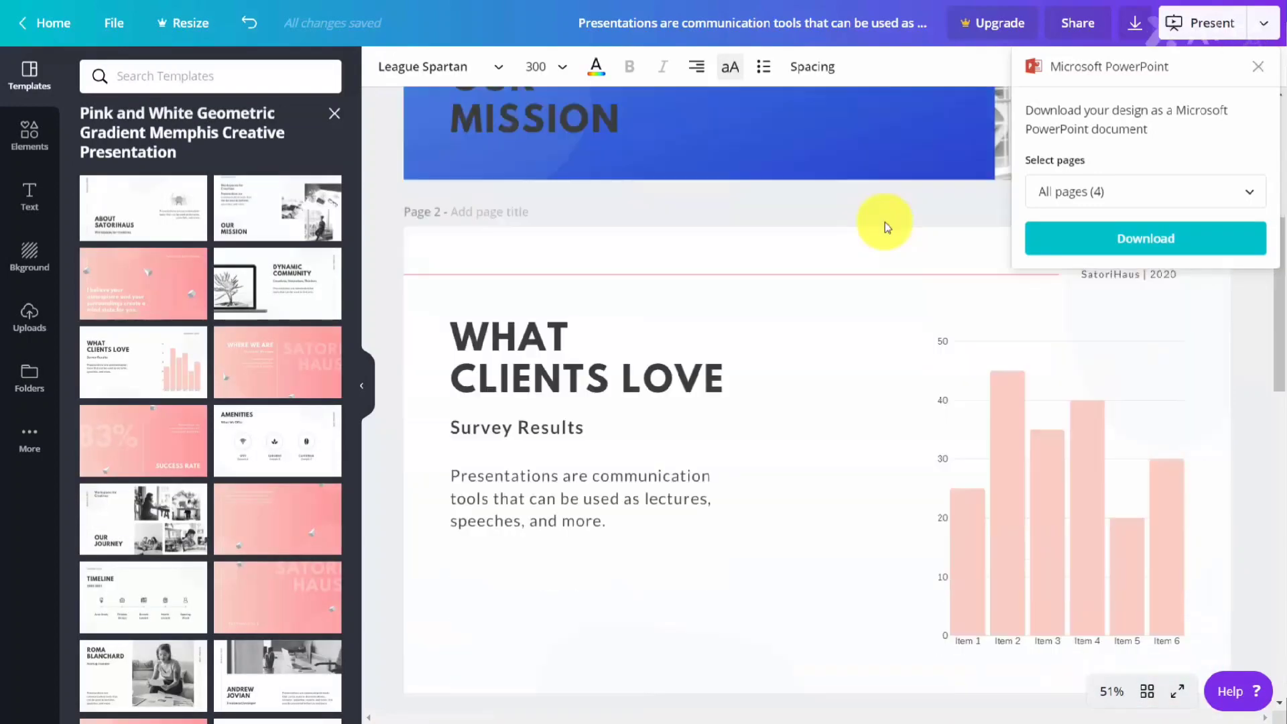
{"action": "scroll", "coordinate": [880, 227], "scroll_direction": "up", "scroll_amount": 15}
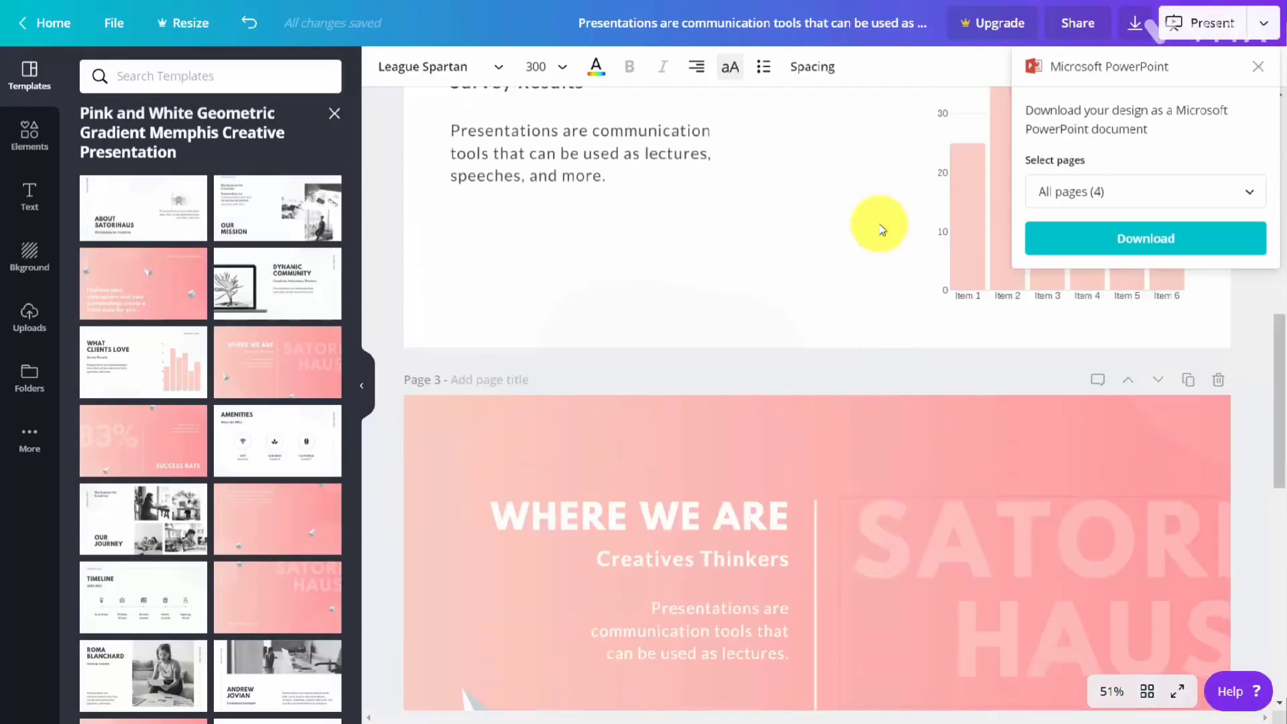
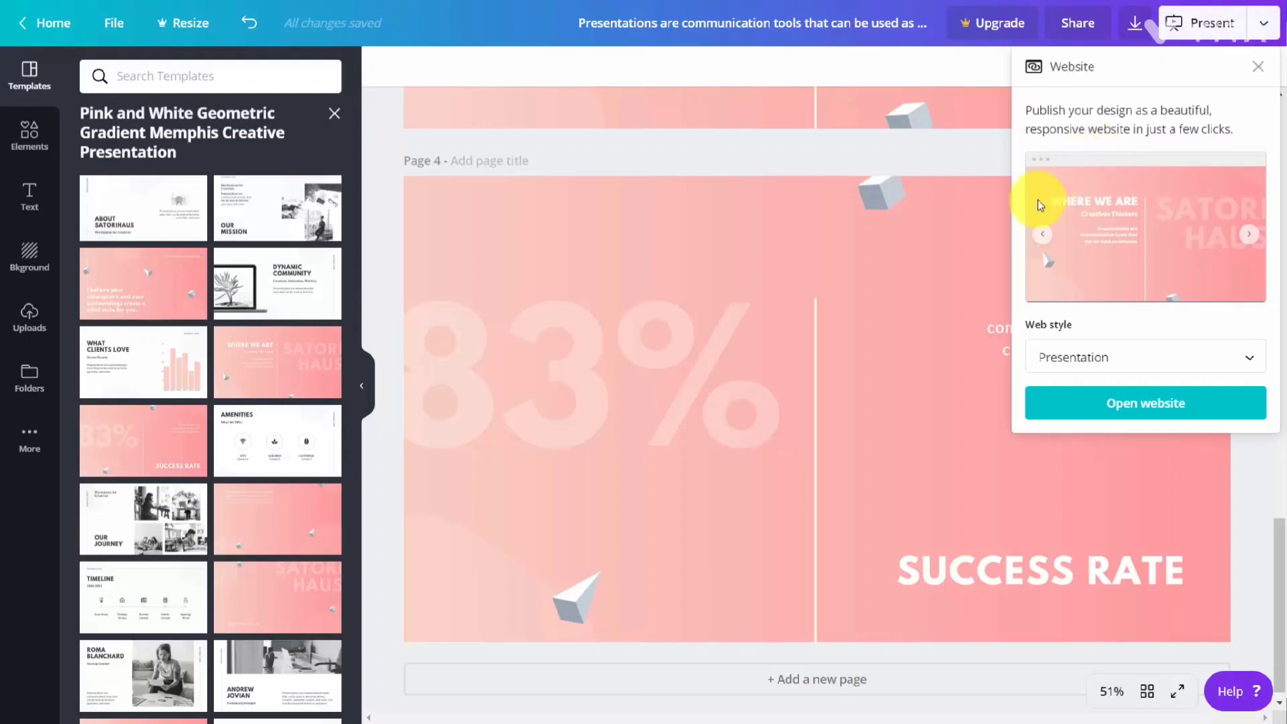
- Try the Scrolling and Classic navigation web styles for publishing the design as a website
{"action": "left_click", "coordinate": [1078, 350]}
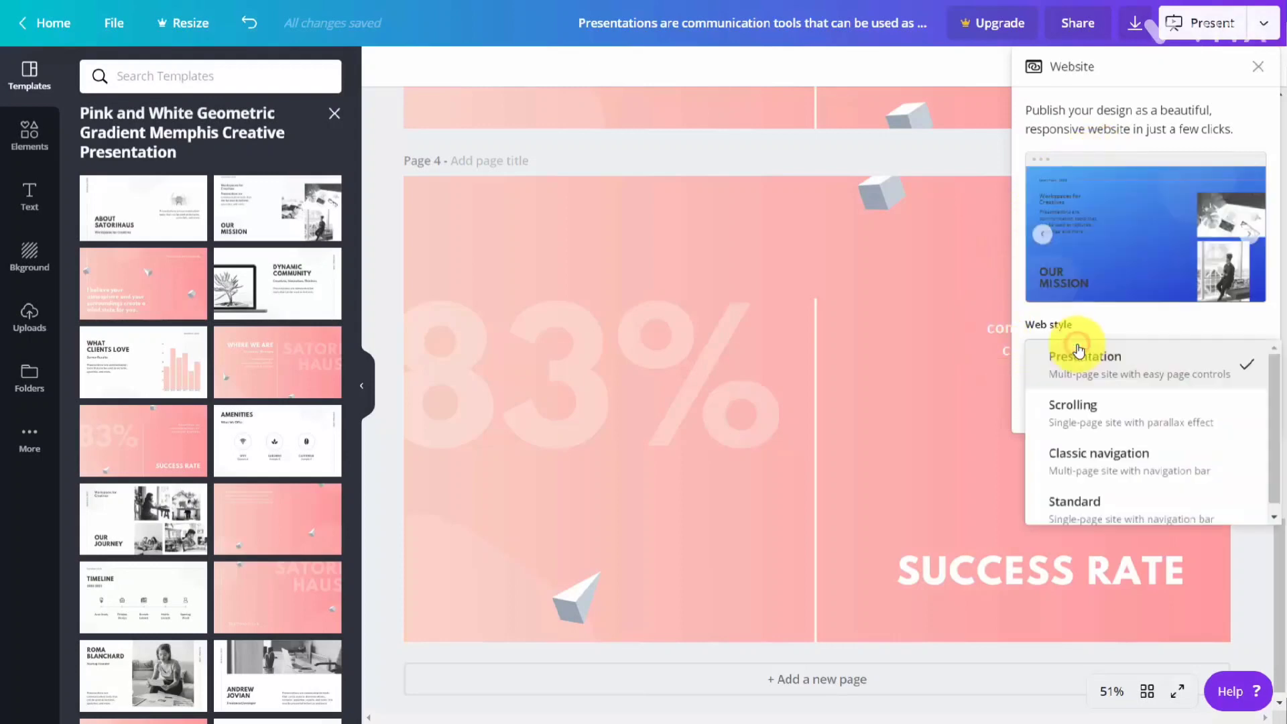
{"action": "left_click", "coordinate": [1098, 405]}
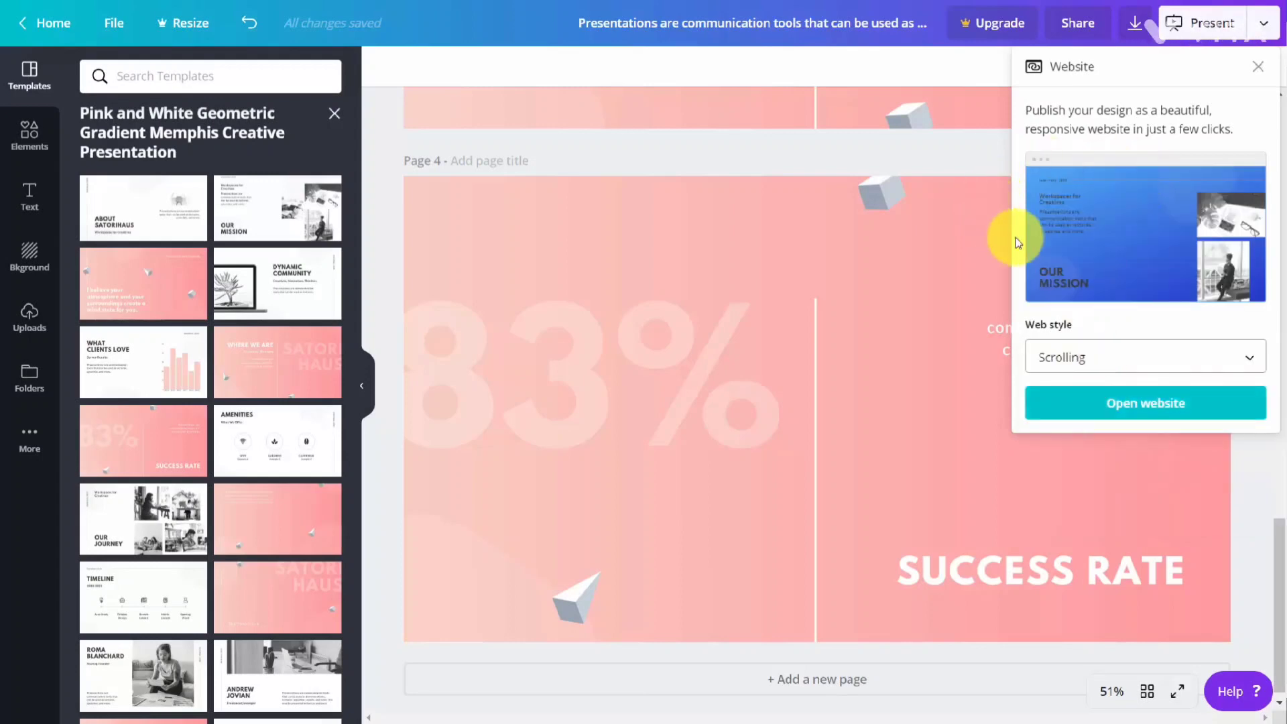
{"action": "left_click", "coordinate": [1151, 356]}
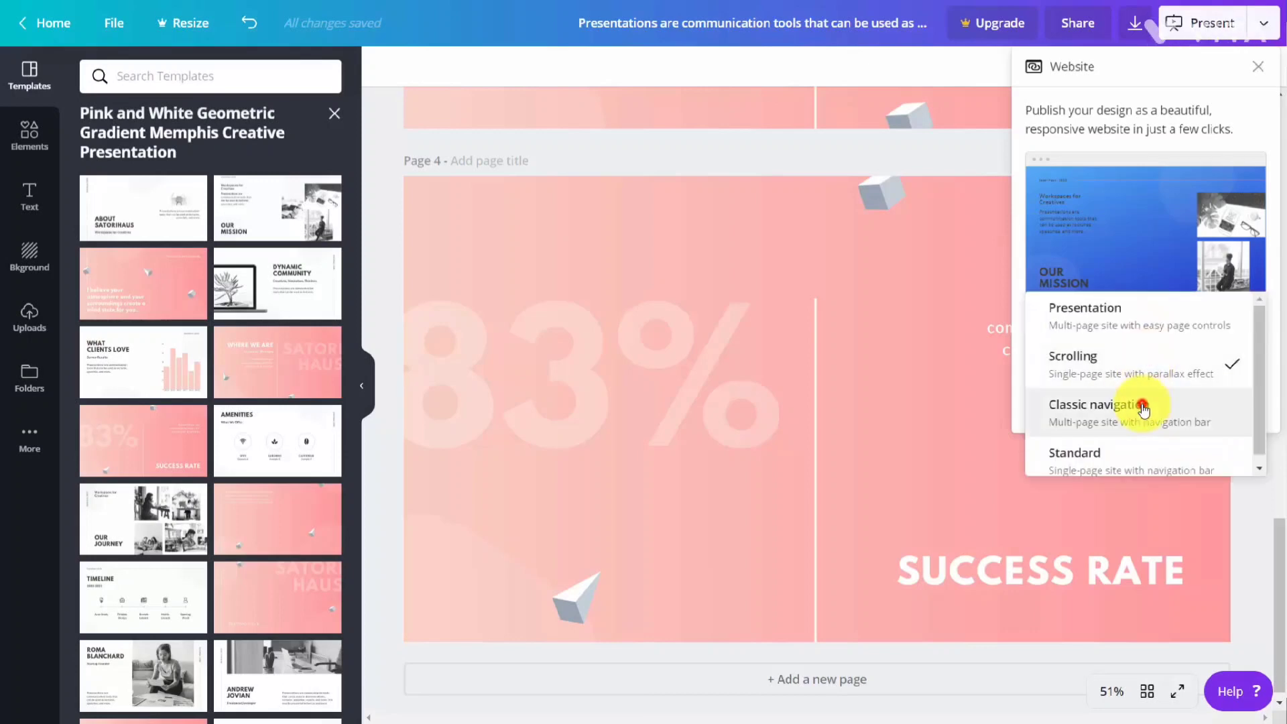
{"action": "left_click", "coordinate": [1144, 409]}
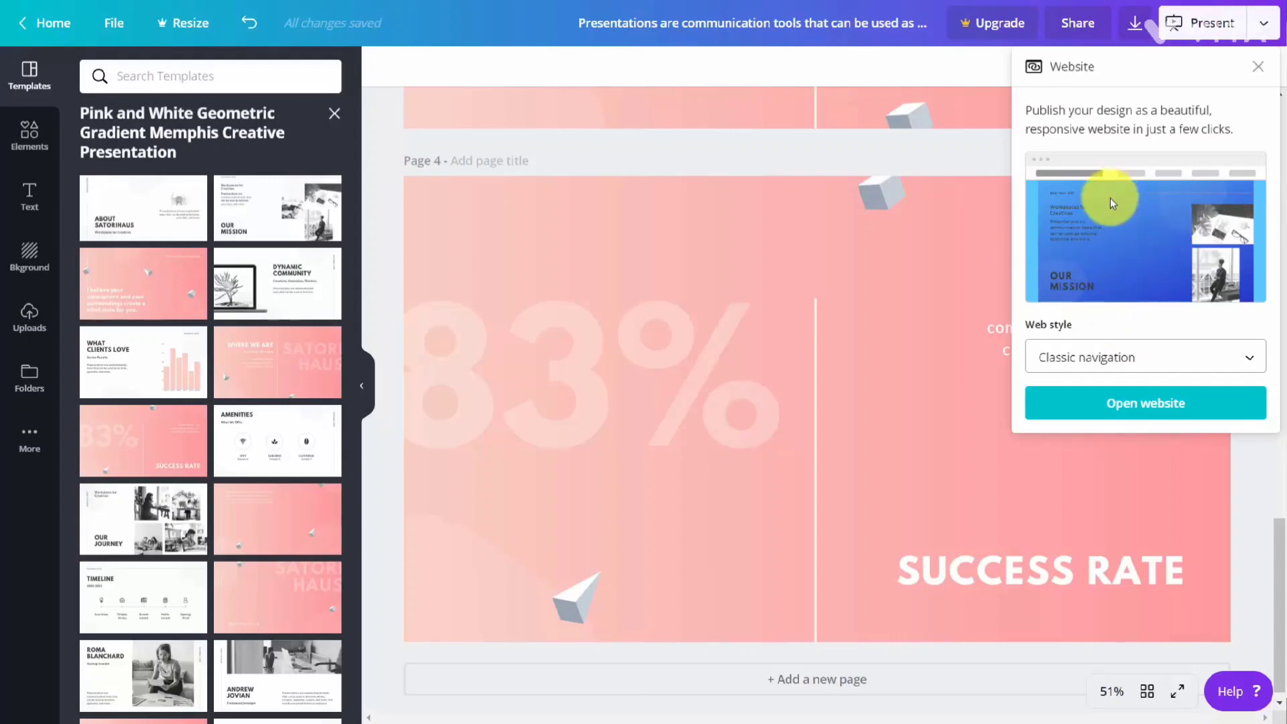
- Set the web style to Standard and open the design as a website
{"action": "left_click", "coordinate": [1173, 367]}
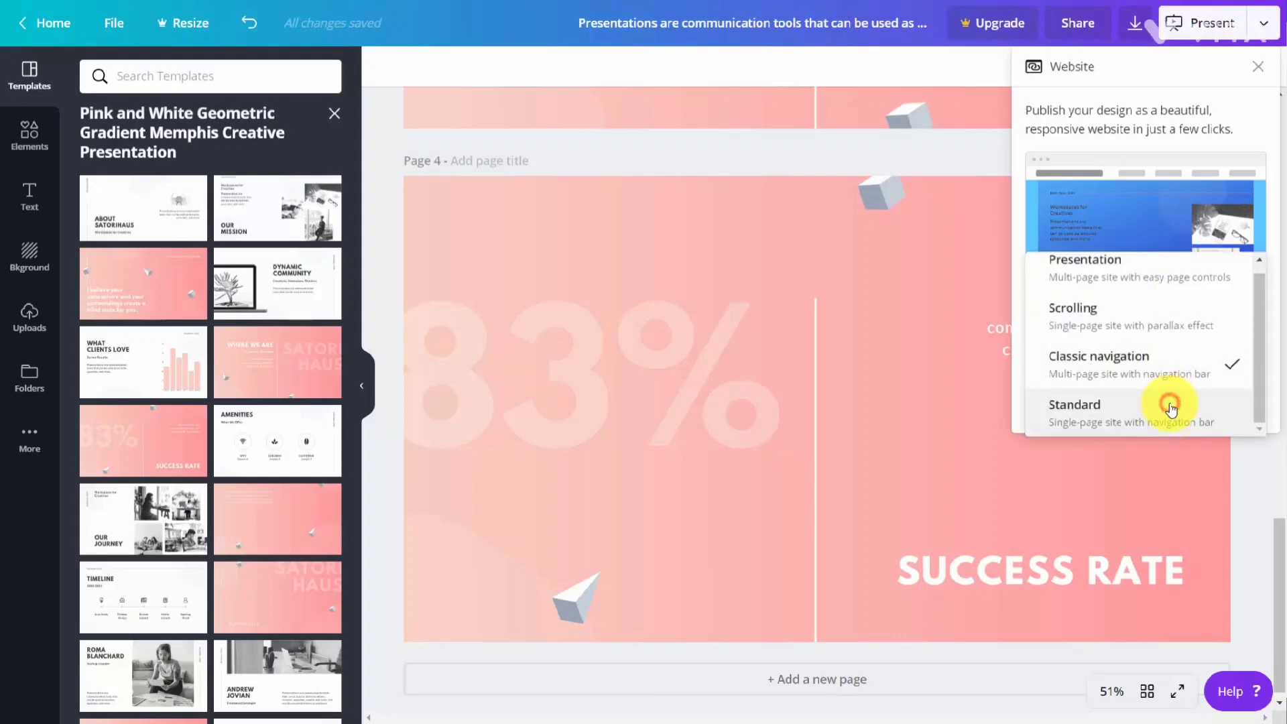
{"action": "left_click", "coordinate": [1170, 405]}
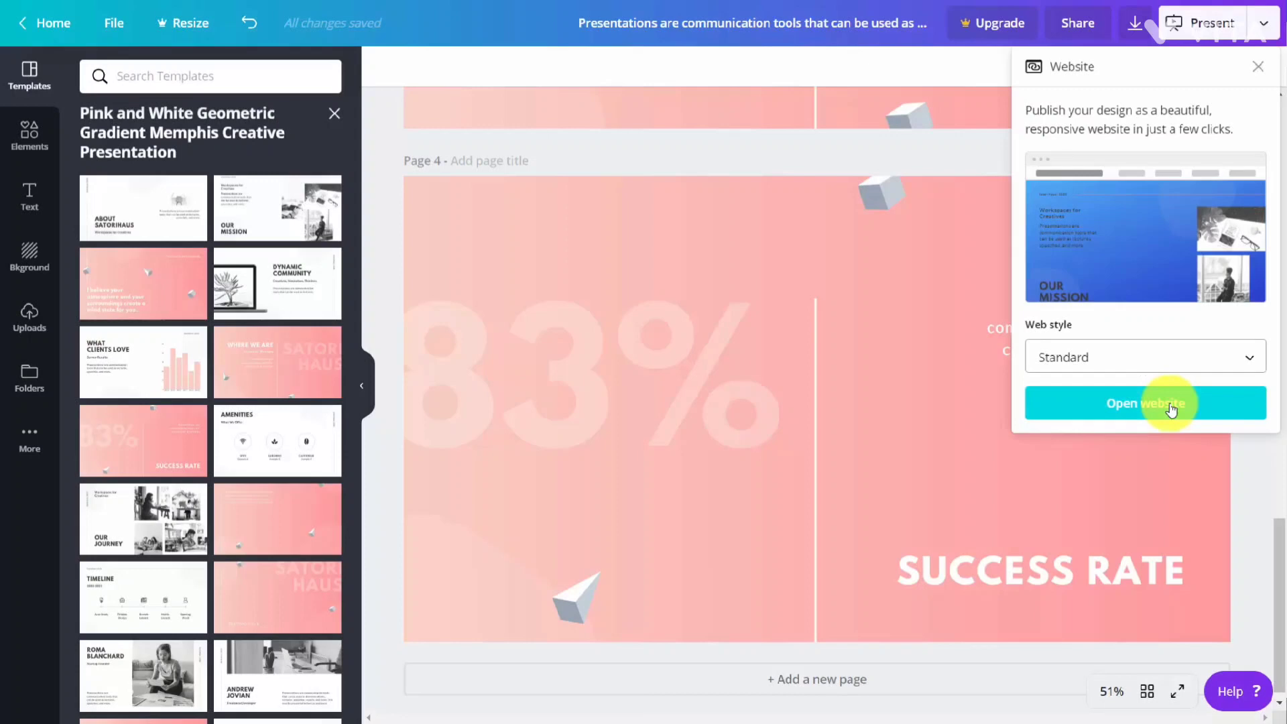
{"action": "left_click", "coordinate": [1131, 406]}
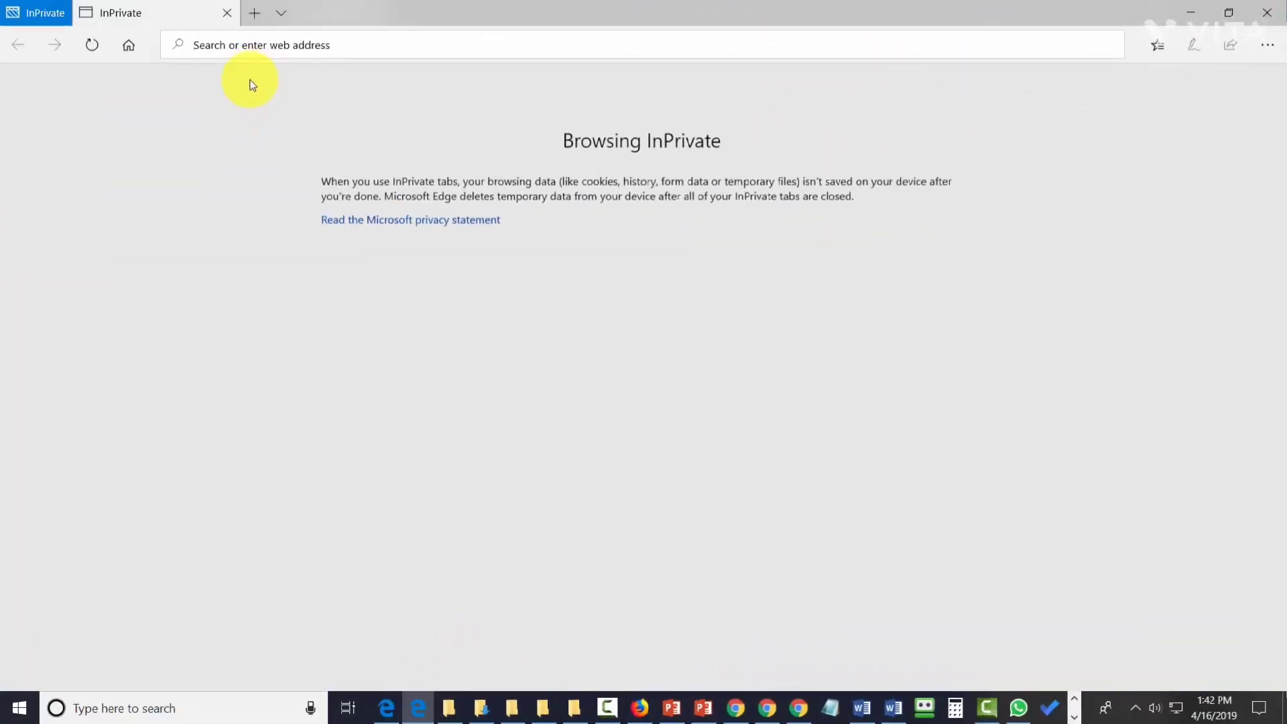
- Load the design's published website link in the Microsoft Edge InPrivate window
{"action": "left_click", "coordinate": [230, 42]}
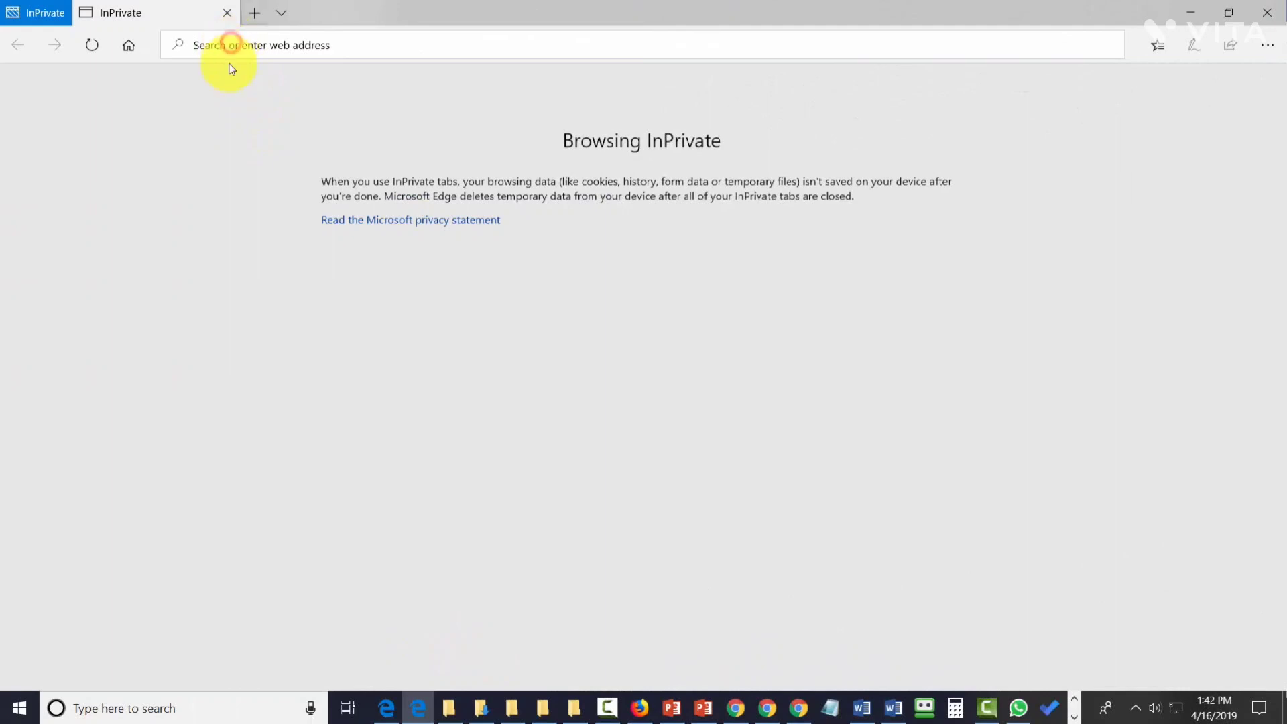
{"action": "type", "text": "https://www.canva.com/design/DADXTdP3Xes/W0hUv48yNFbHdbFqHLbvlw/view?website#4"}
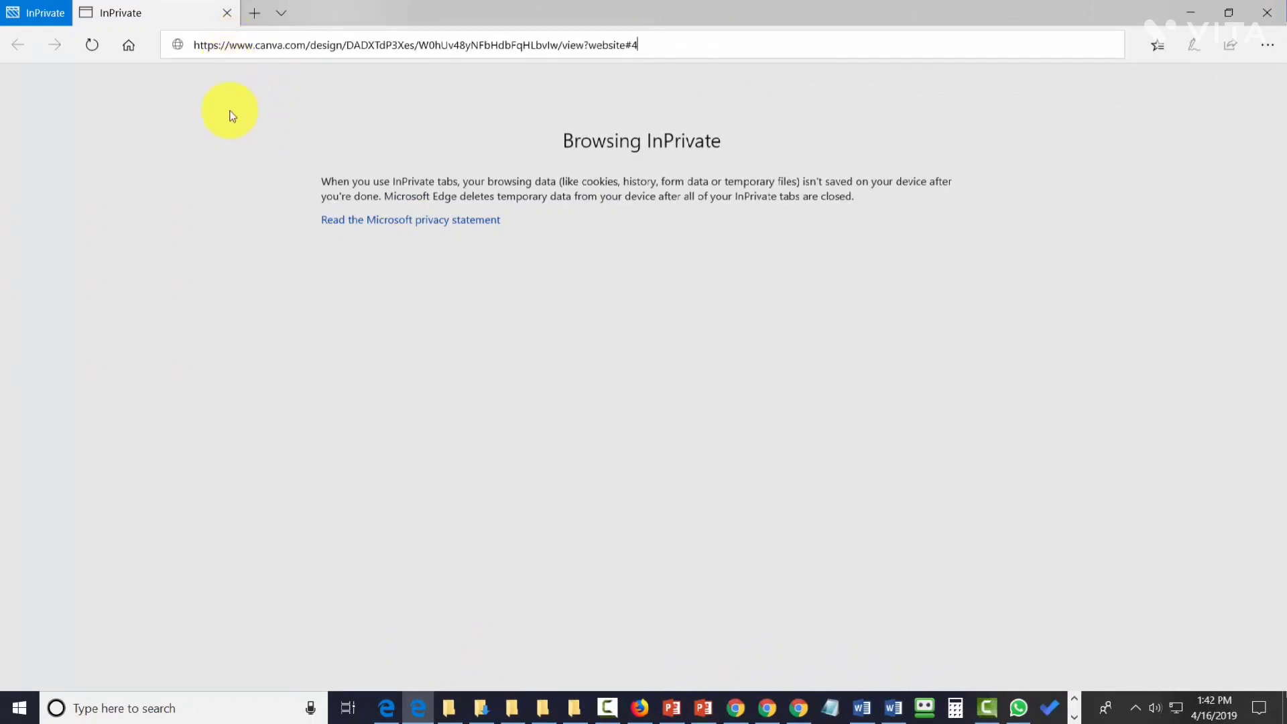
{"action": "key", "text": "Return"}
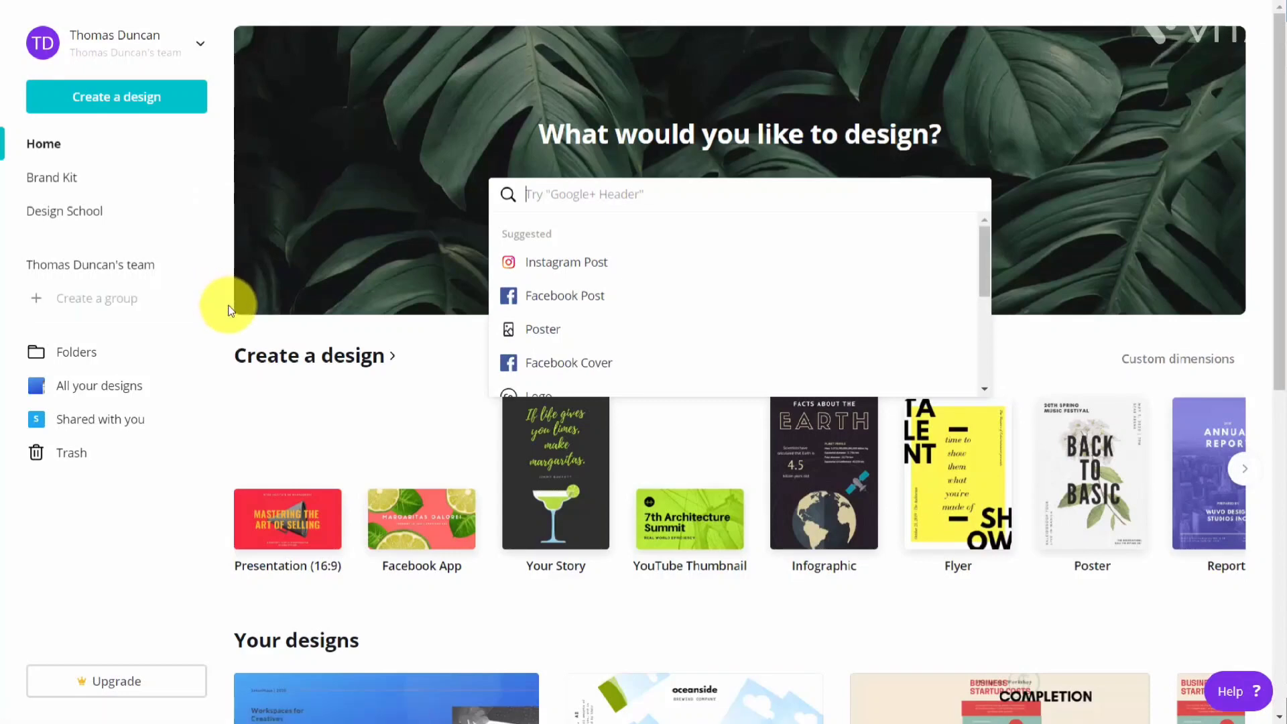
- Create a Presentation (16:9) design and apply the title page of the Pink and White Social Media Strategy Presentation template
{"action": "left_click", "coordinate": [295, 519]}
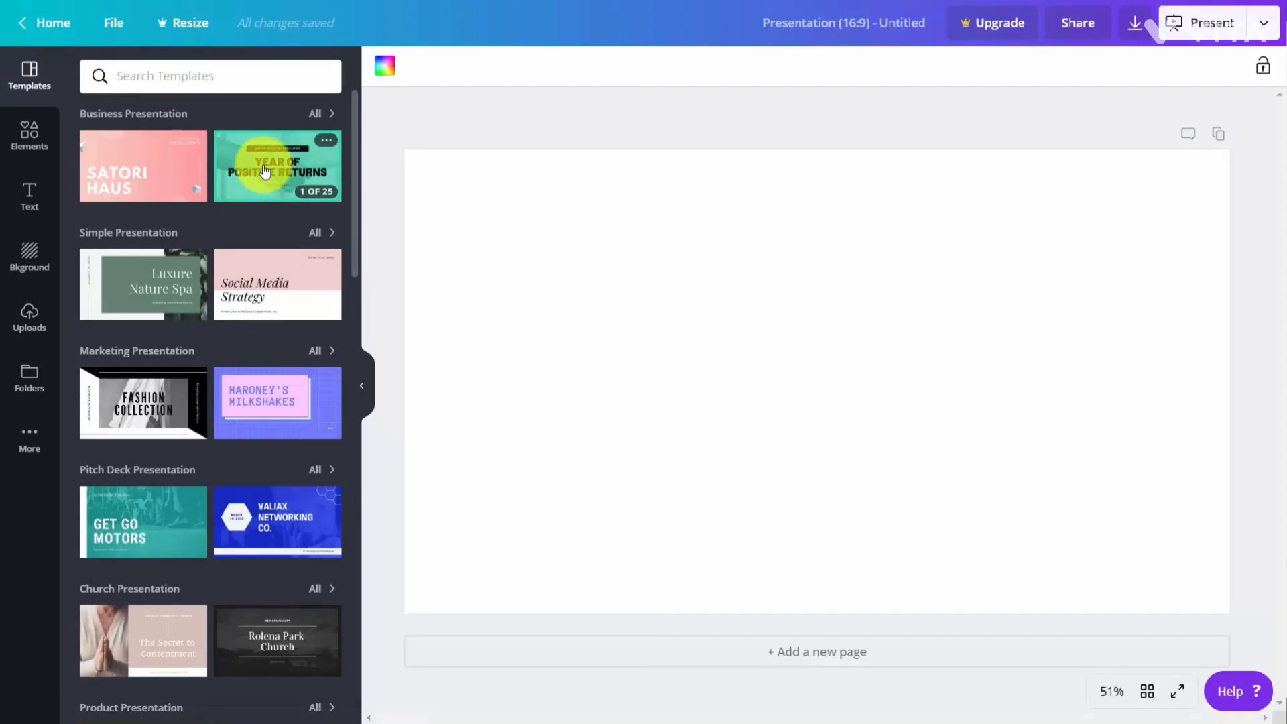
{"action": "left_click", "coordinate": [244, 284]}
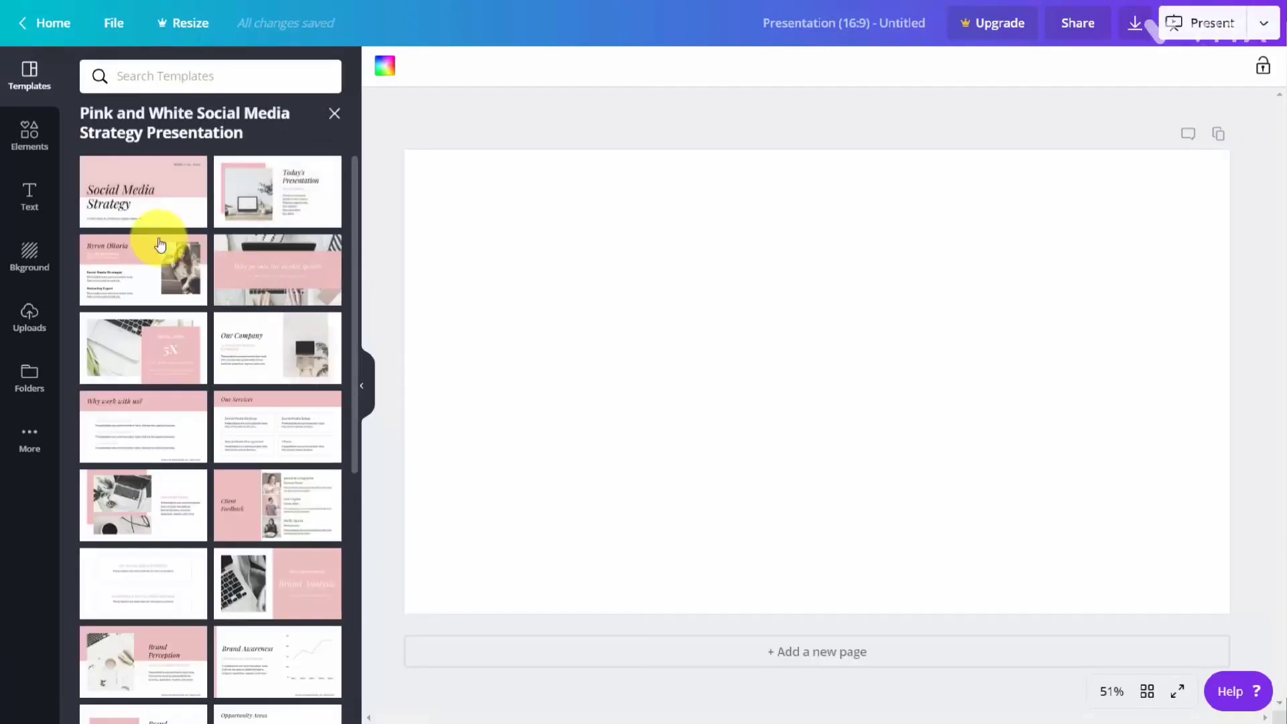
{"action": "left_click", "coordinate": [140, 196]}
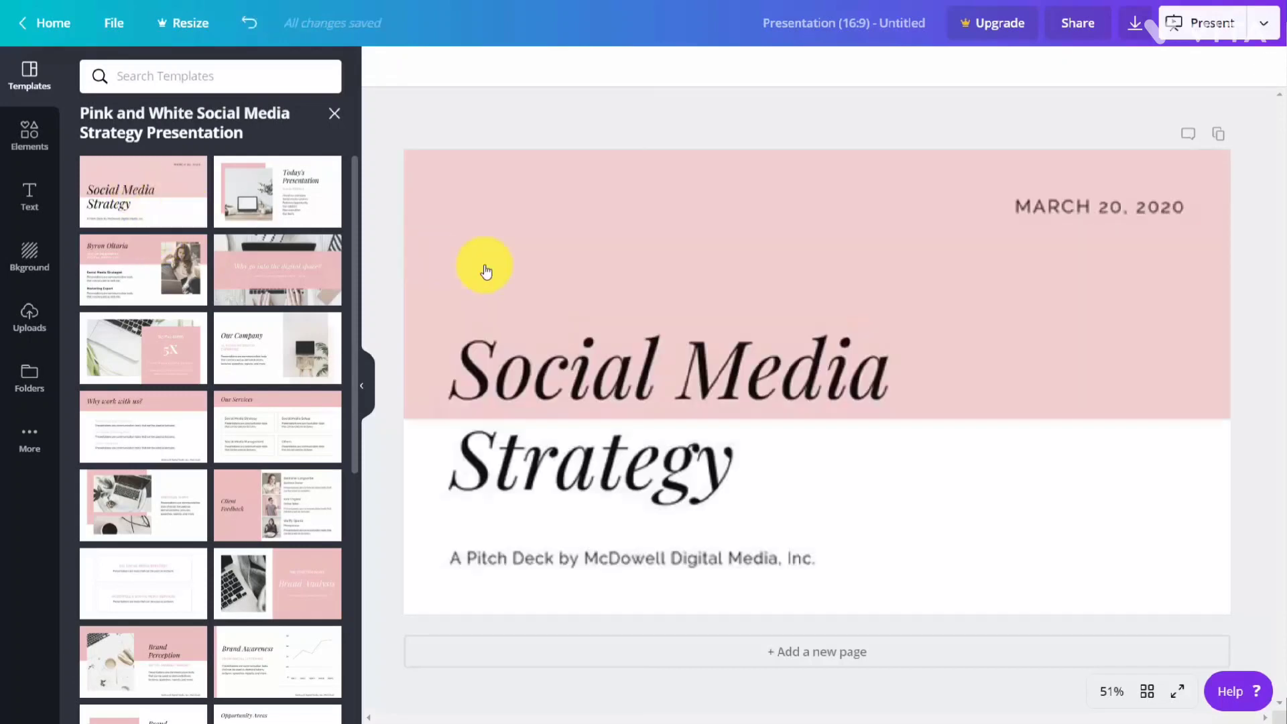
{"action": "left_click", "coordinate": [562, 247]}
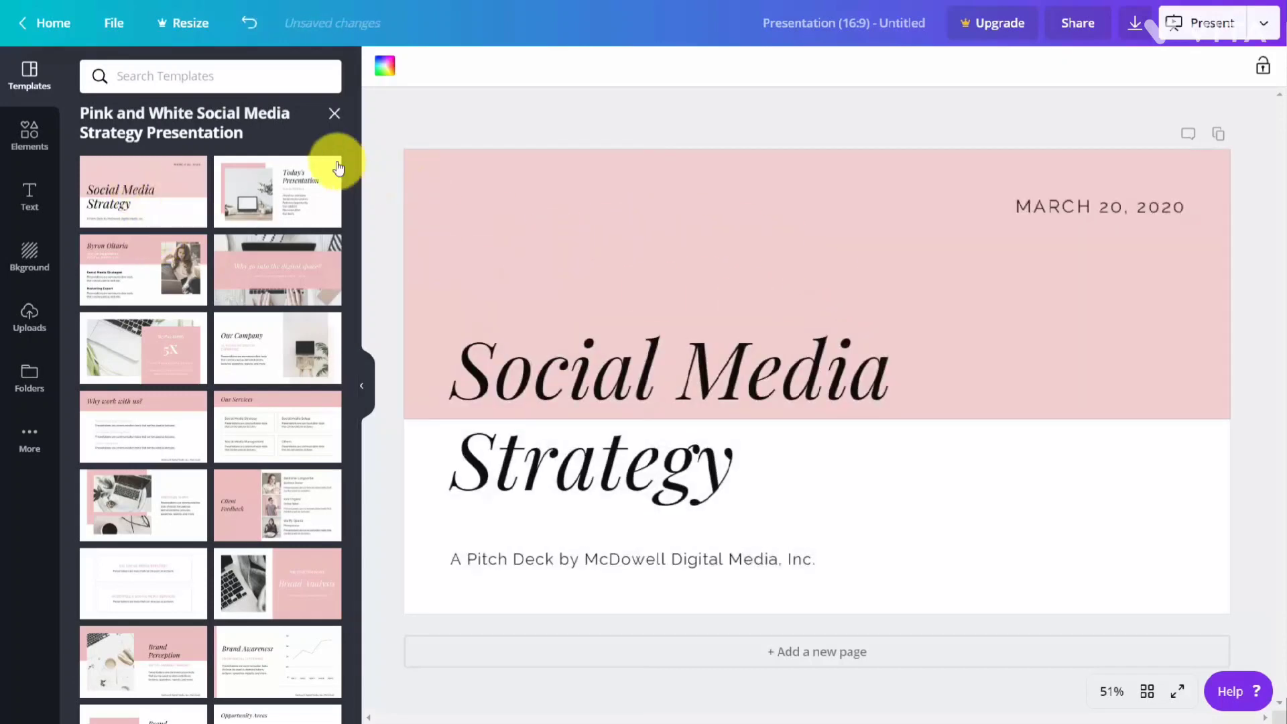
- Look through the elements, text, uploads and apps libraries, and check the file types offered for downloading the design
{"action": "left_click", "coordinate": [30, 137]}
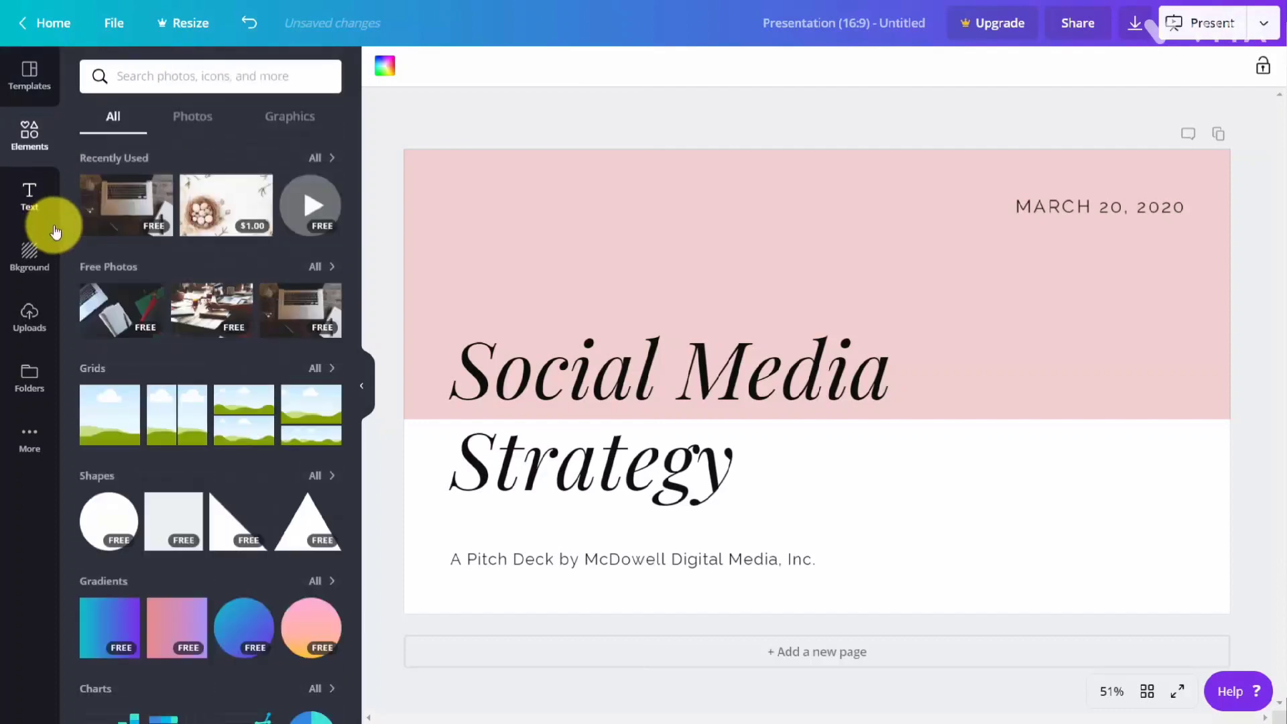
{"action": "left_click", "coordinate": [28, 196]}
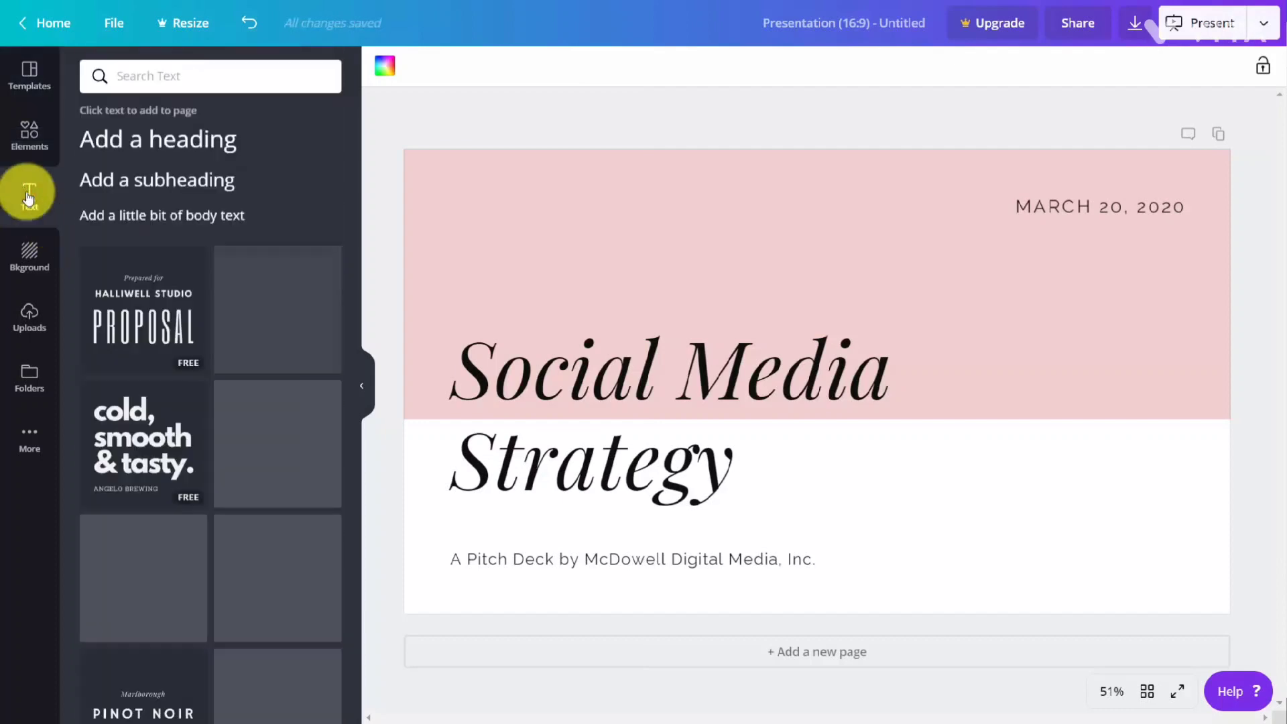
{"action": "left_click", "coordinate": [37, 270]}
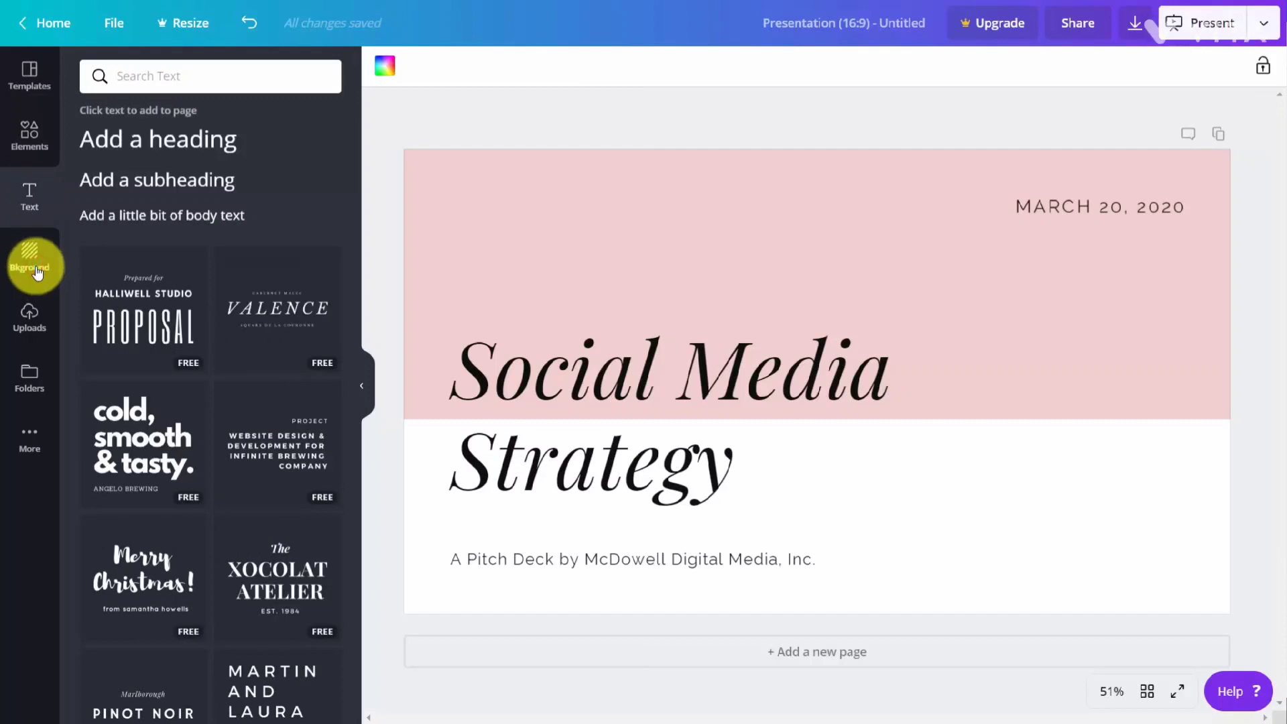
{"action": "left_click", "coordinate": [32, 319]}
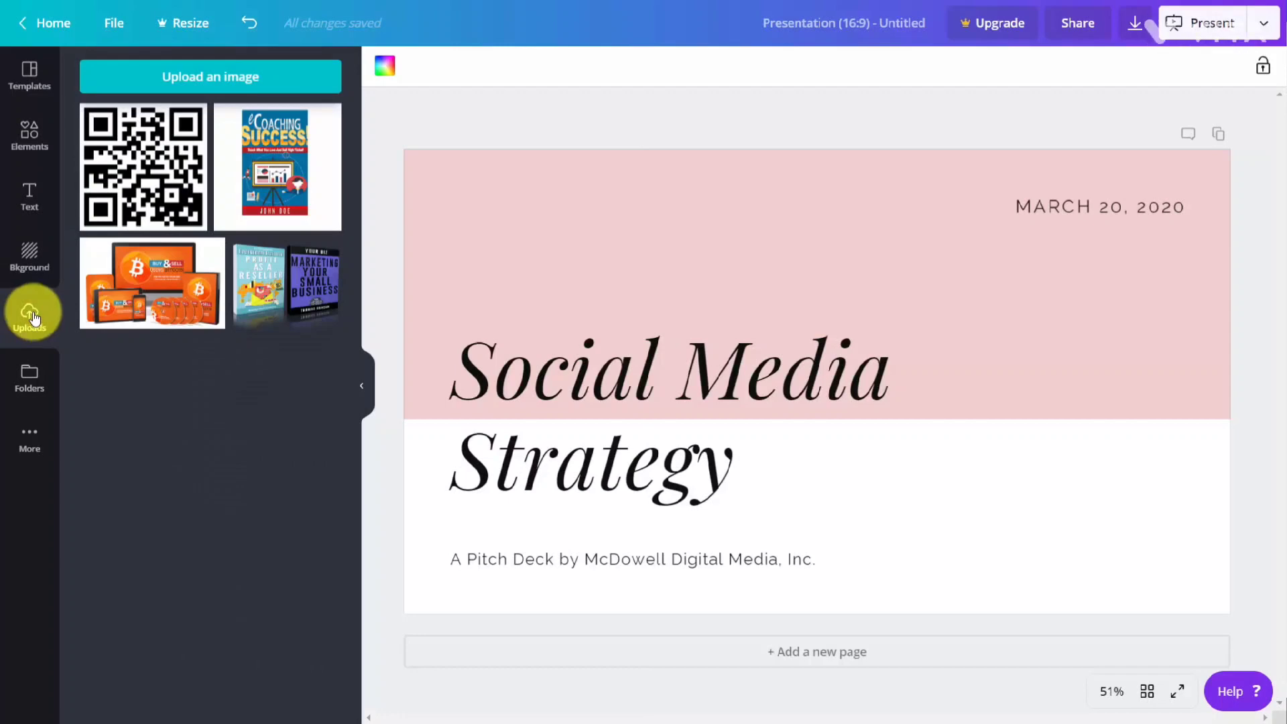
{"action": "left_click", "coordinate": [25, 434]}
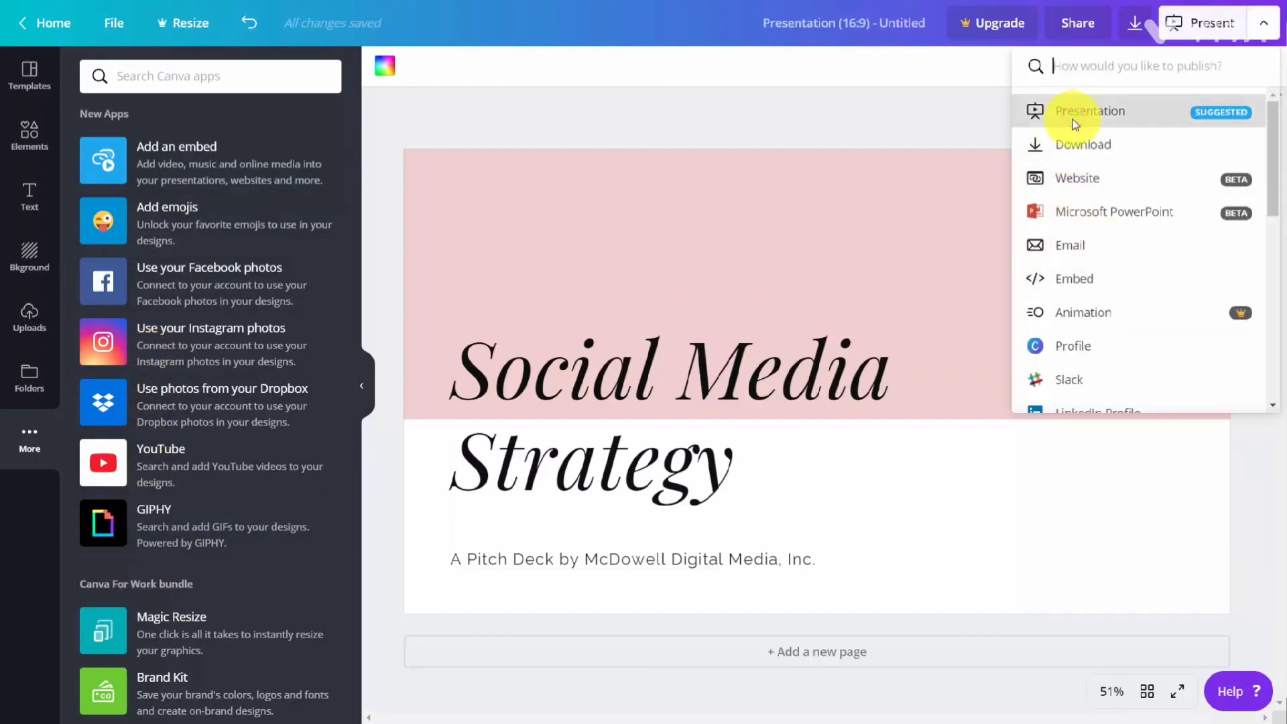
{"action": "left_click", "coordinate": [1047, 144]}
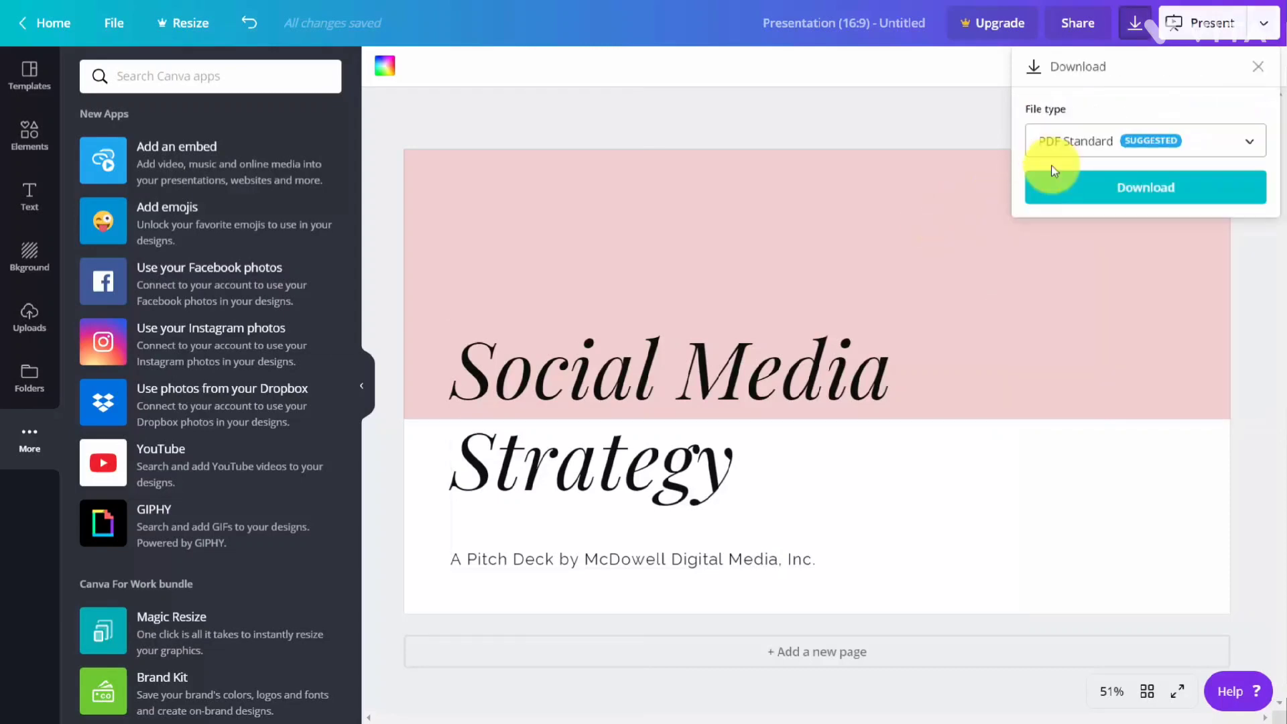
{"action": "left_click", "coordinate": [1207, 139]}
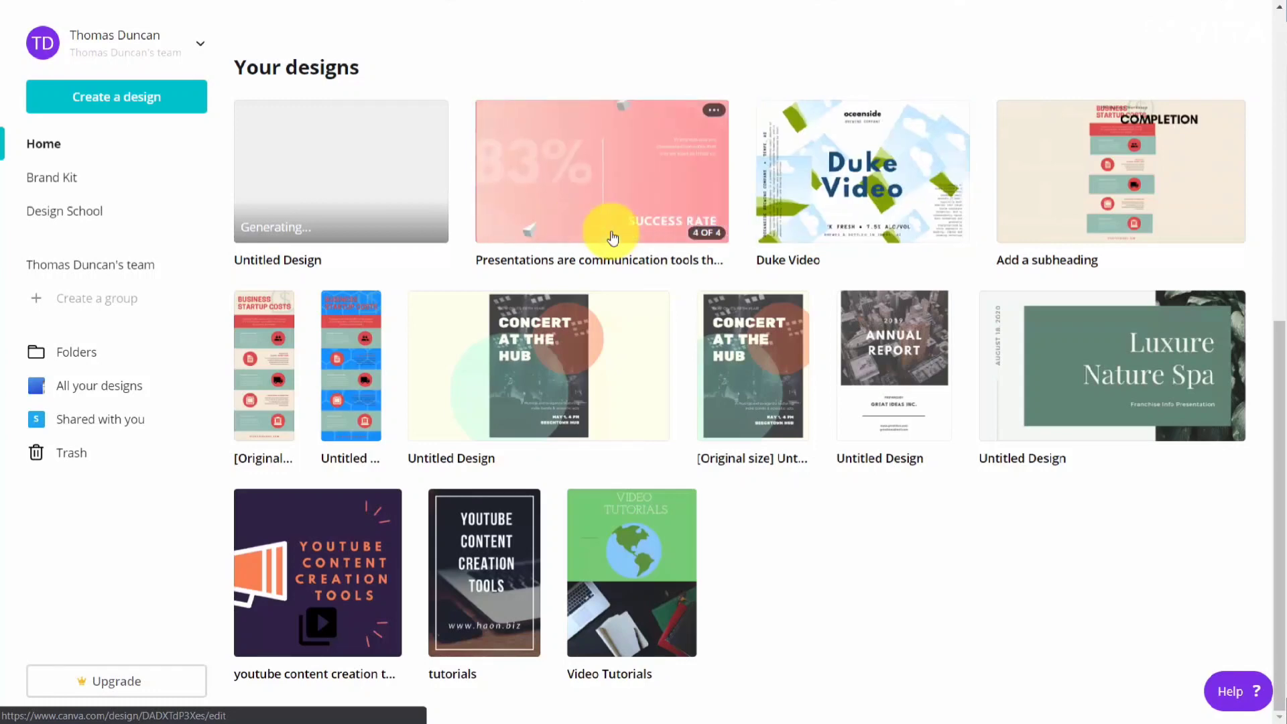
- Open the existing "Presentations are communication tools" design and apply the Greyscale filter to its laptop photo
{"action": "left_click", "coordinate": [612, 238]}
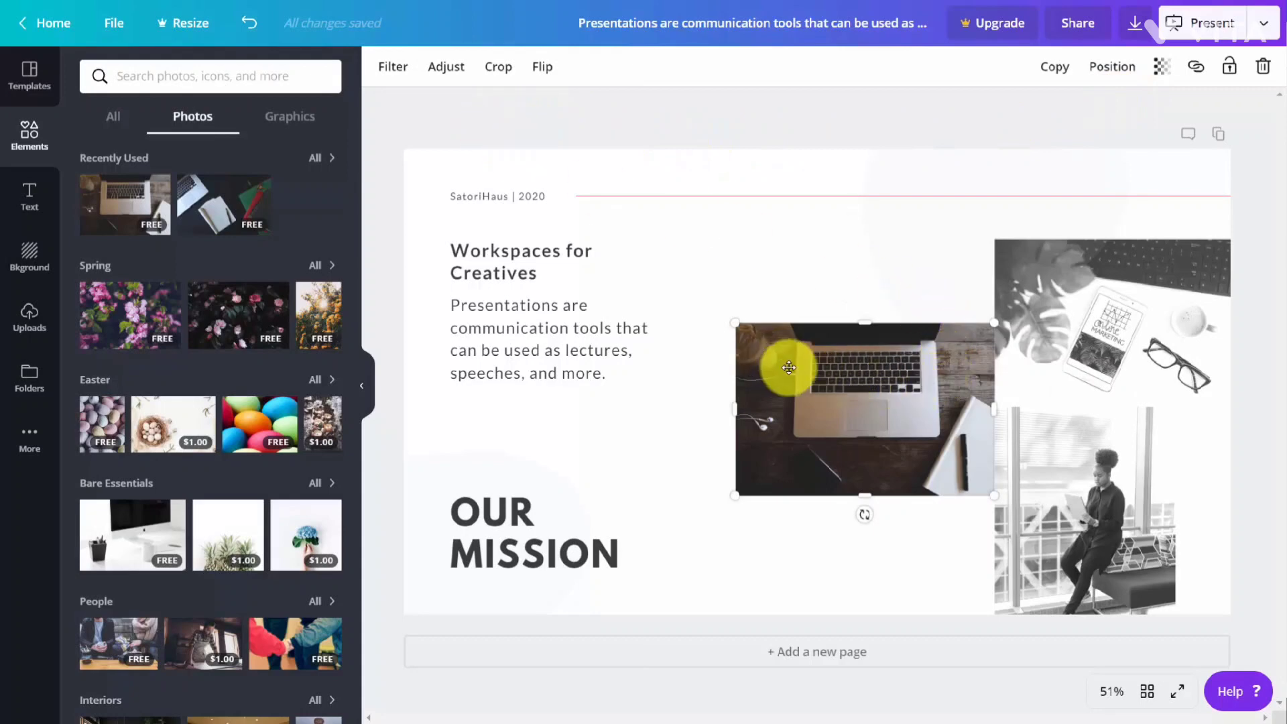
{"action": "left_click", "coordinate": [839, 316]}
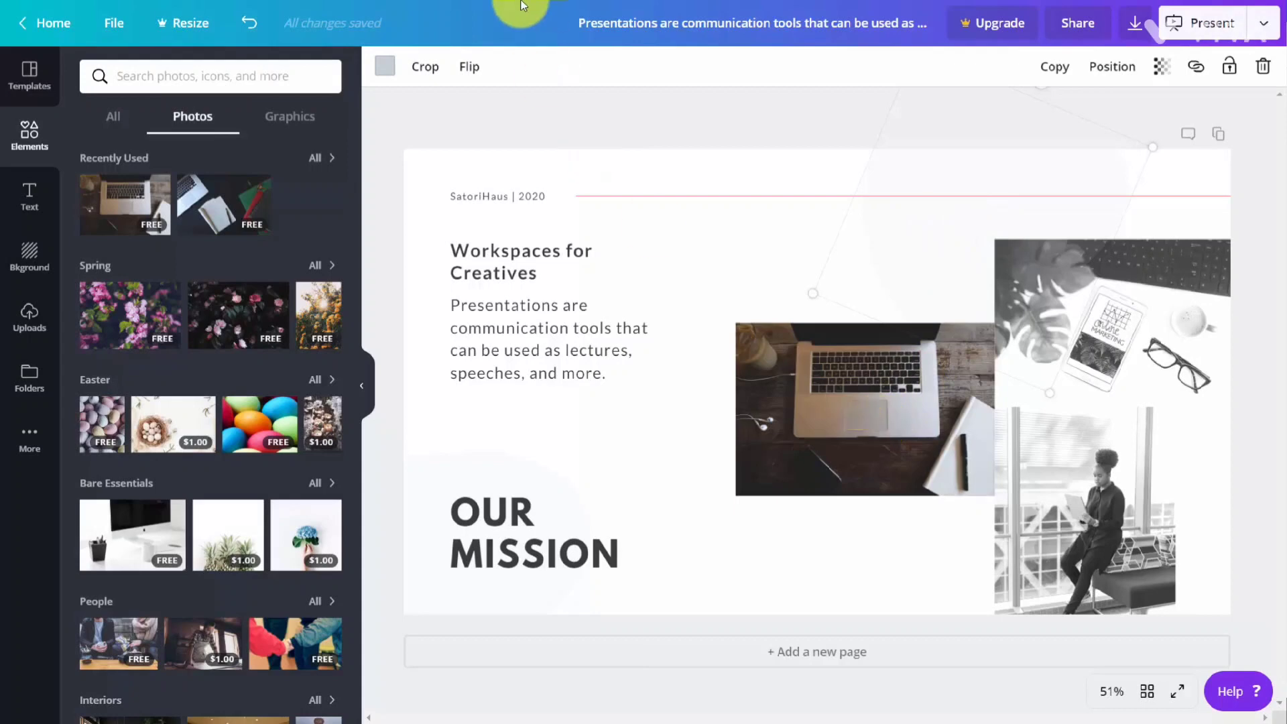
{"action": "left_click", "coordinate": [883, 386]}
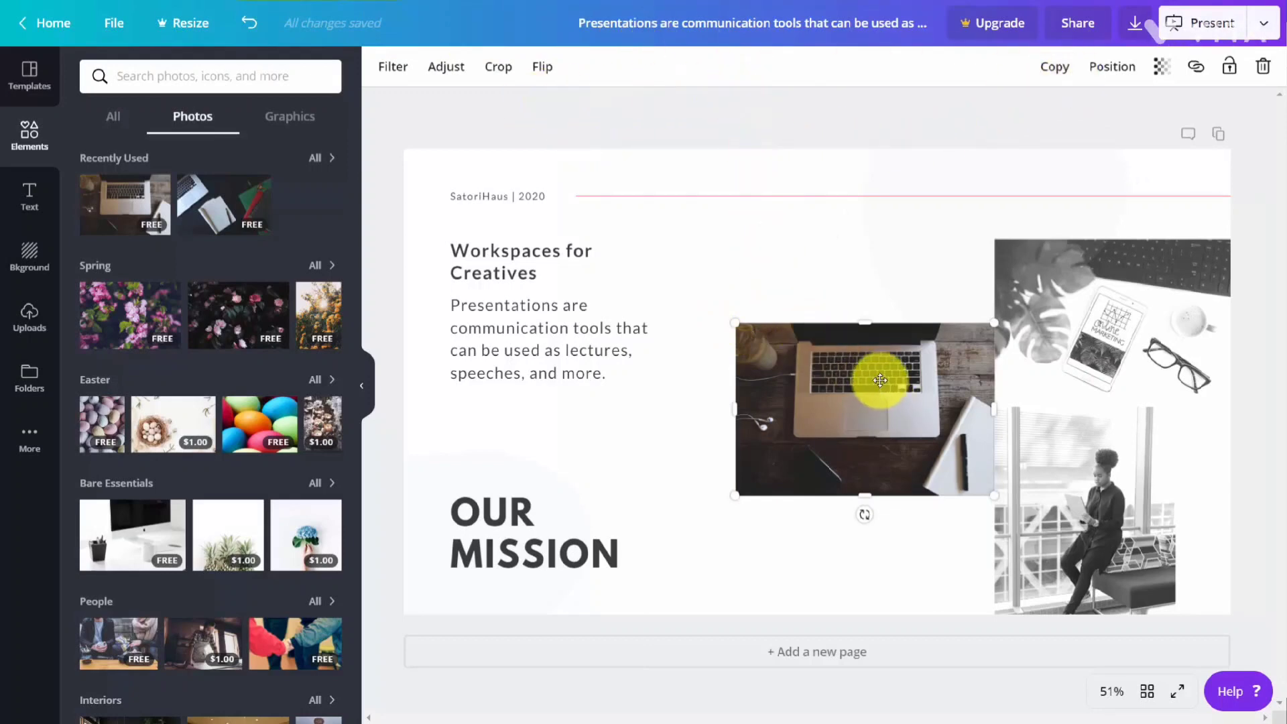
{"action": "left_click", "coordinate": [388, 67]}
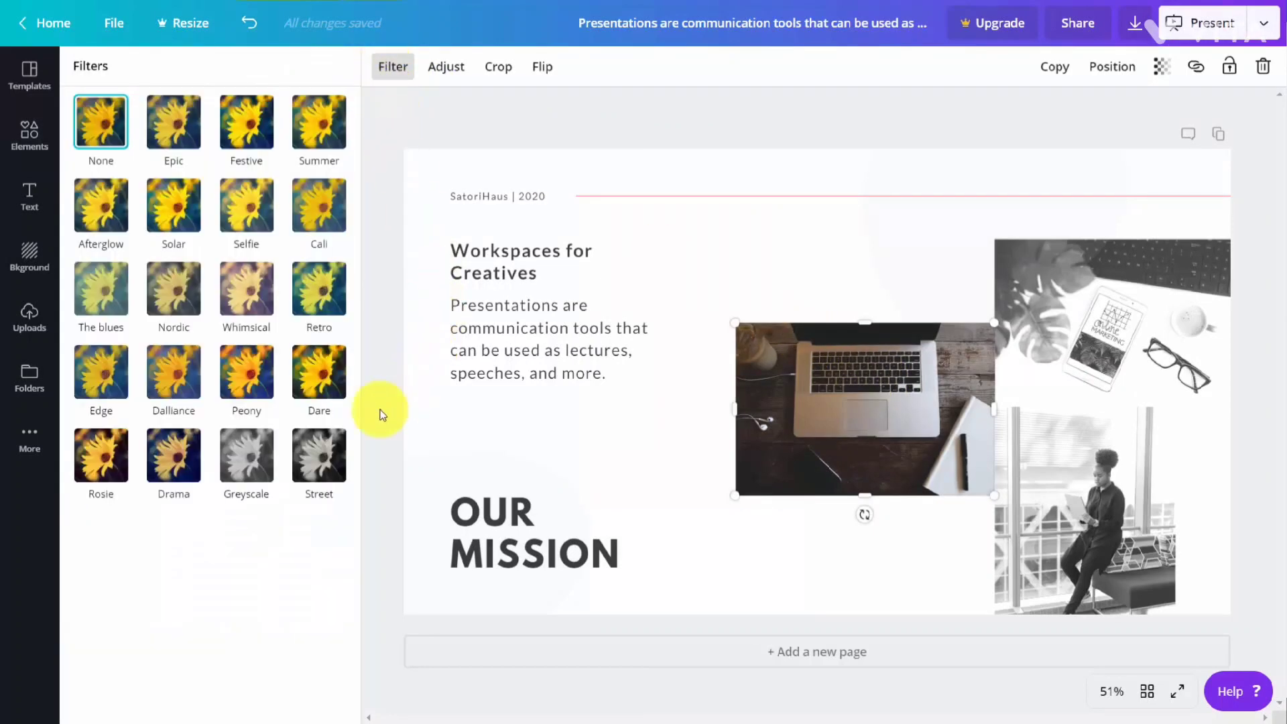
{"action": "left_click", "coordinate": [243, 451]}
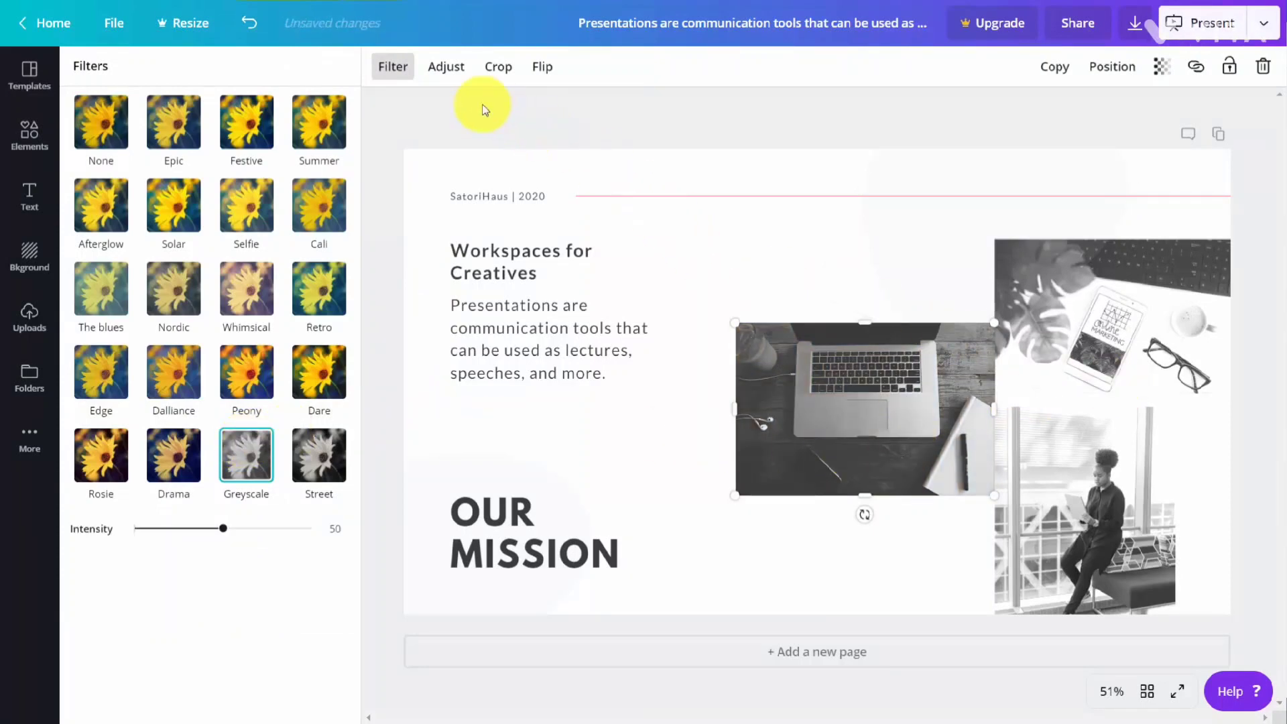
- View the laptop photo's adjustment settings and its crop mode, leaving the crop without applying it
{"action": "left_click", "coordinate": [456, 86]}
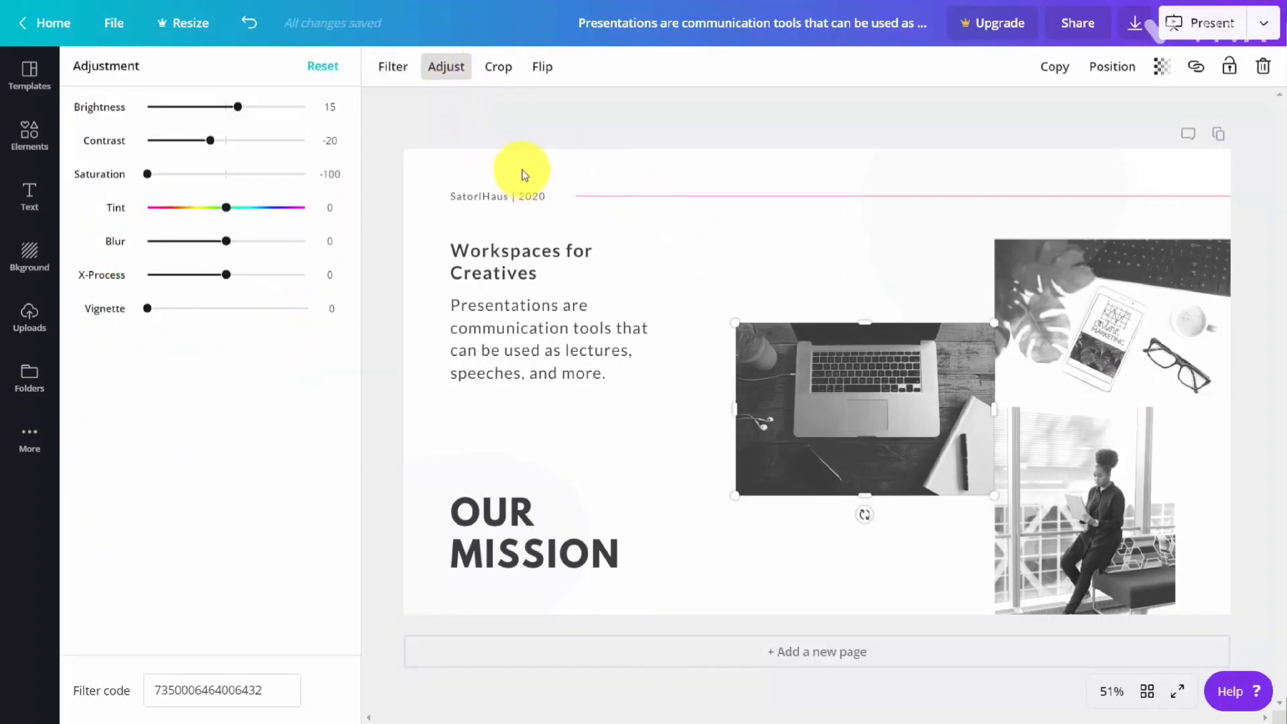
{"action": "left_click", "coordinate": [498, 67]}
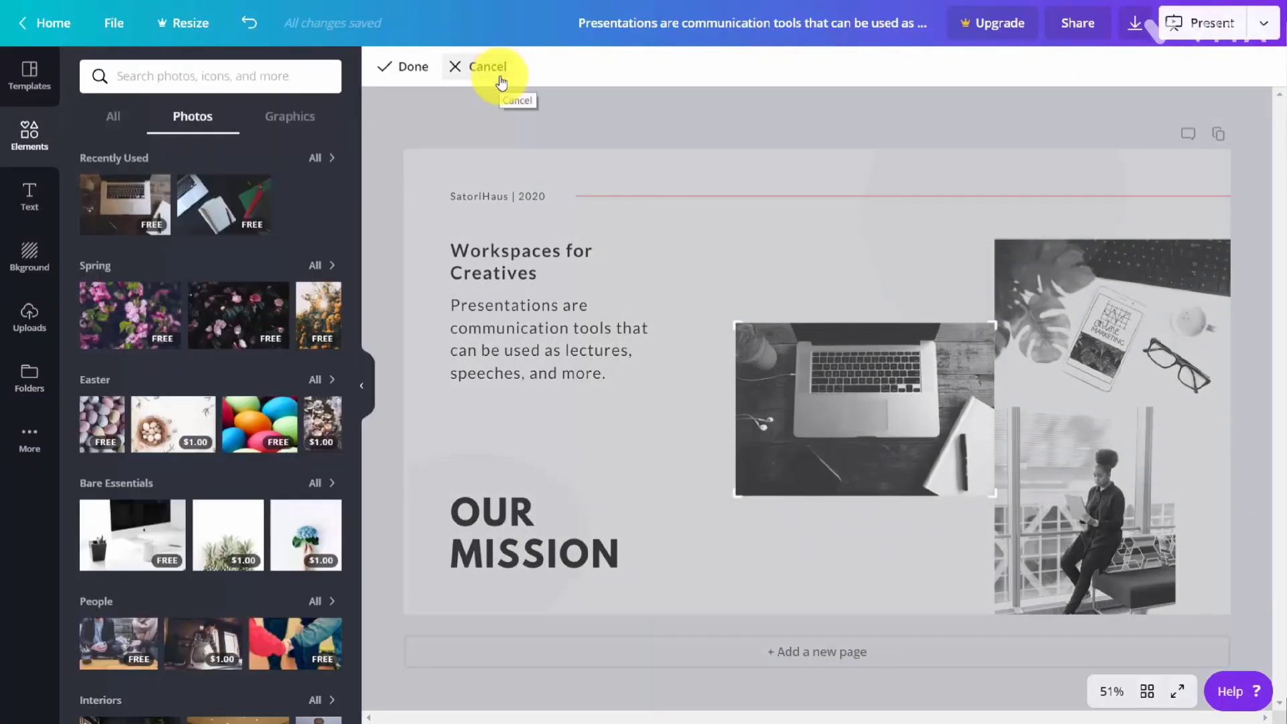
{"action": "left_click", "coordinate": [501, 82]}
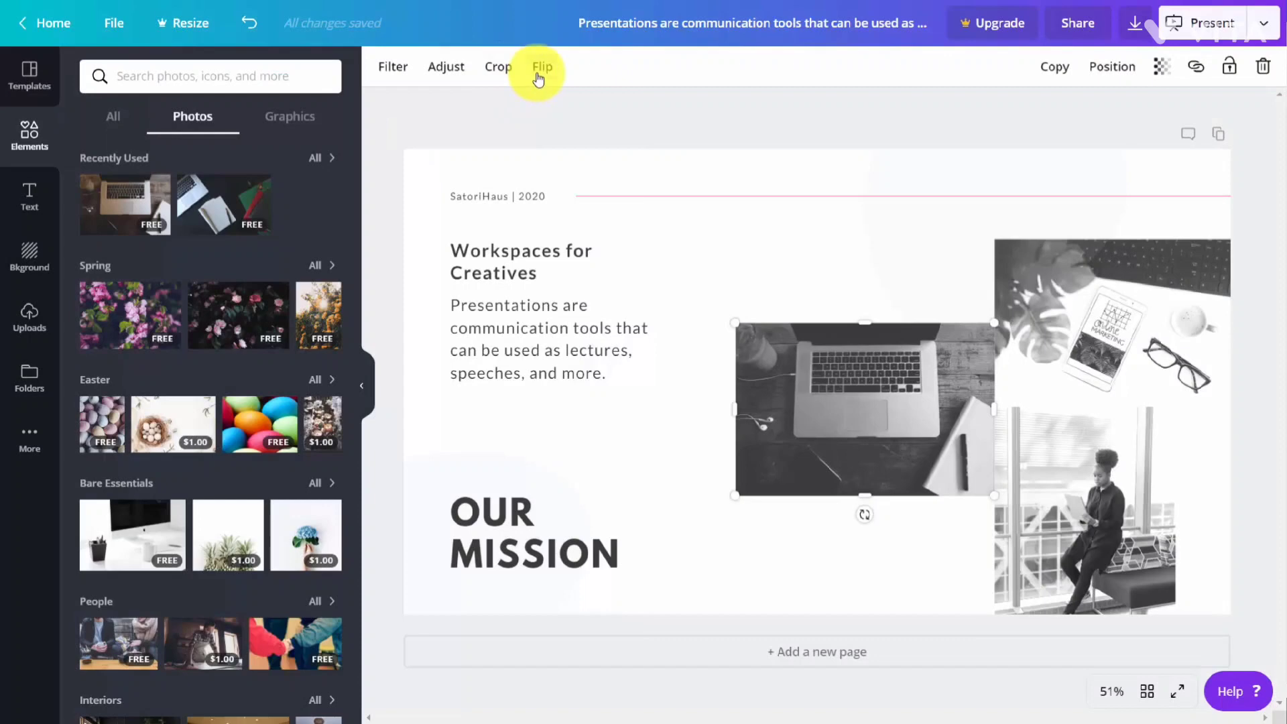
- Flip the laptop photo horizontally
{"action": "left_click", "coordinate": [538, 78]}
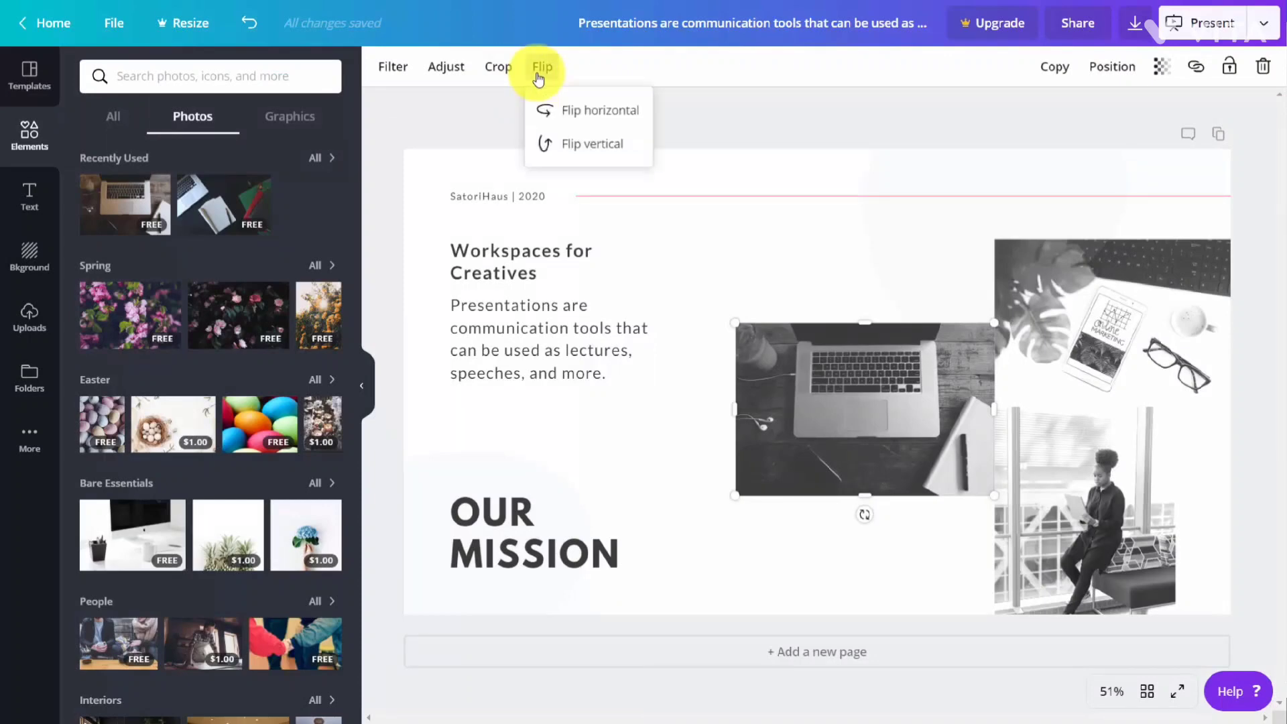
{"action": "left_click", "coordinate": [568, 118]}
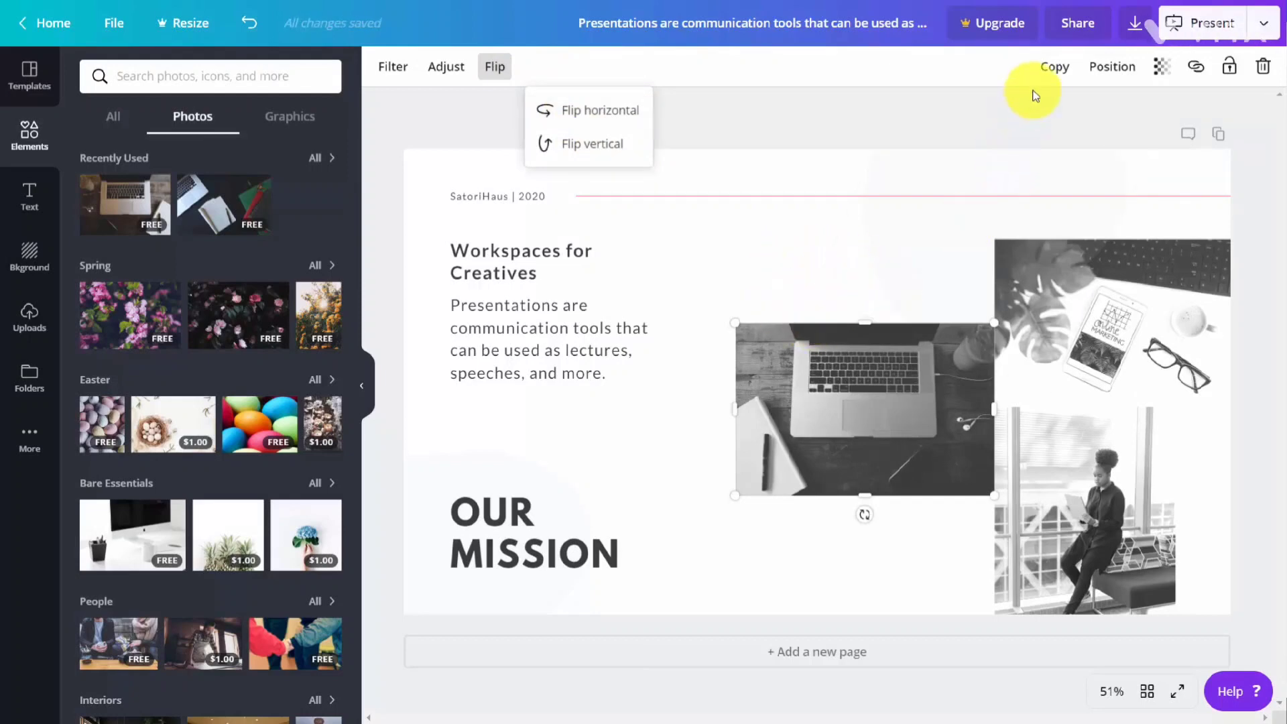
- Duplicate the laptop photo and delete the copy
{"action": "left_click", "coordinate": [1048, 70]}
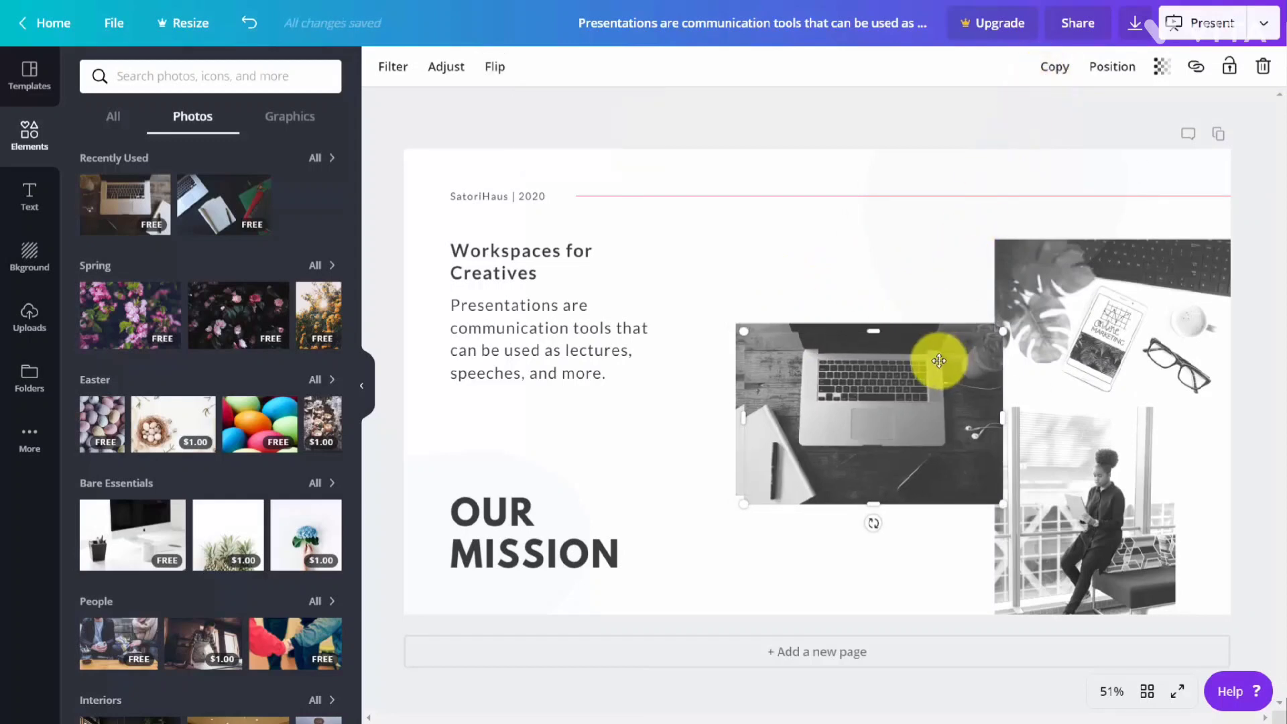
{"action": "key", "text": "Delete"}
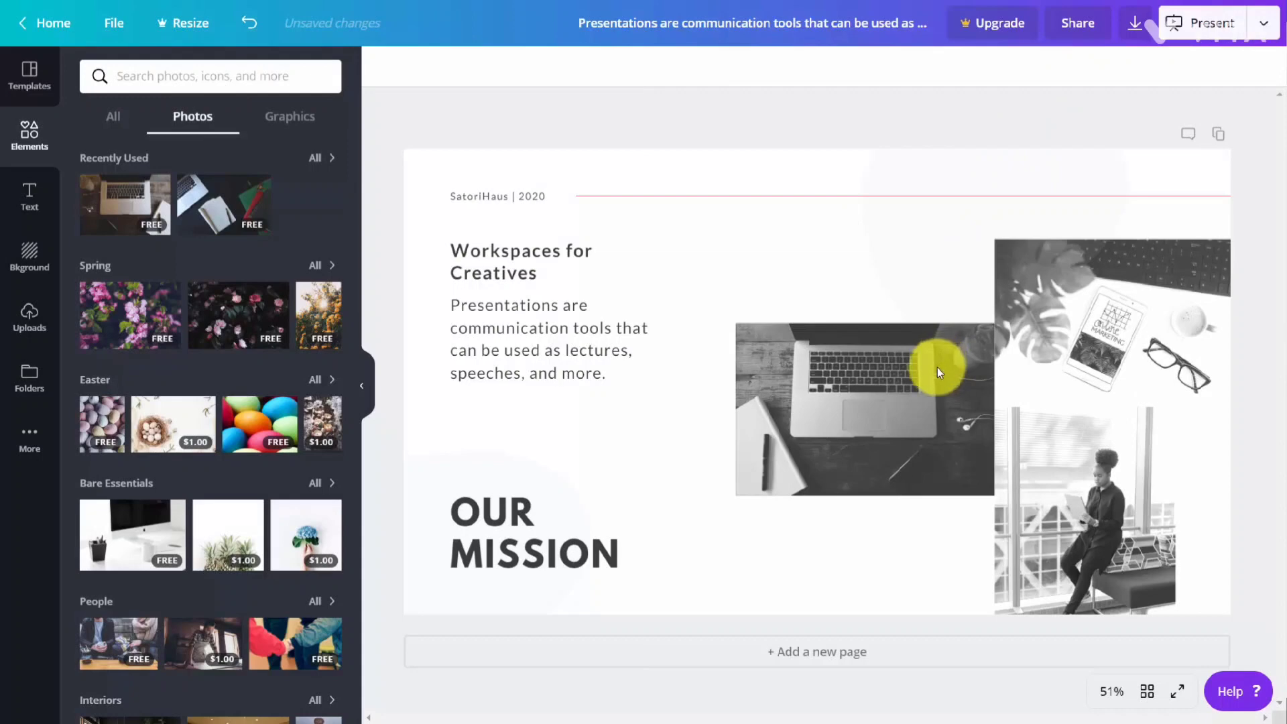
- Try aligning the laptop photo to the top of the page, and undo the alignment
{"action": "left_click", "coordinate": [879, 412]}
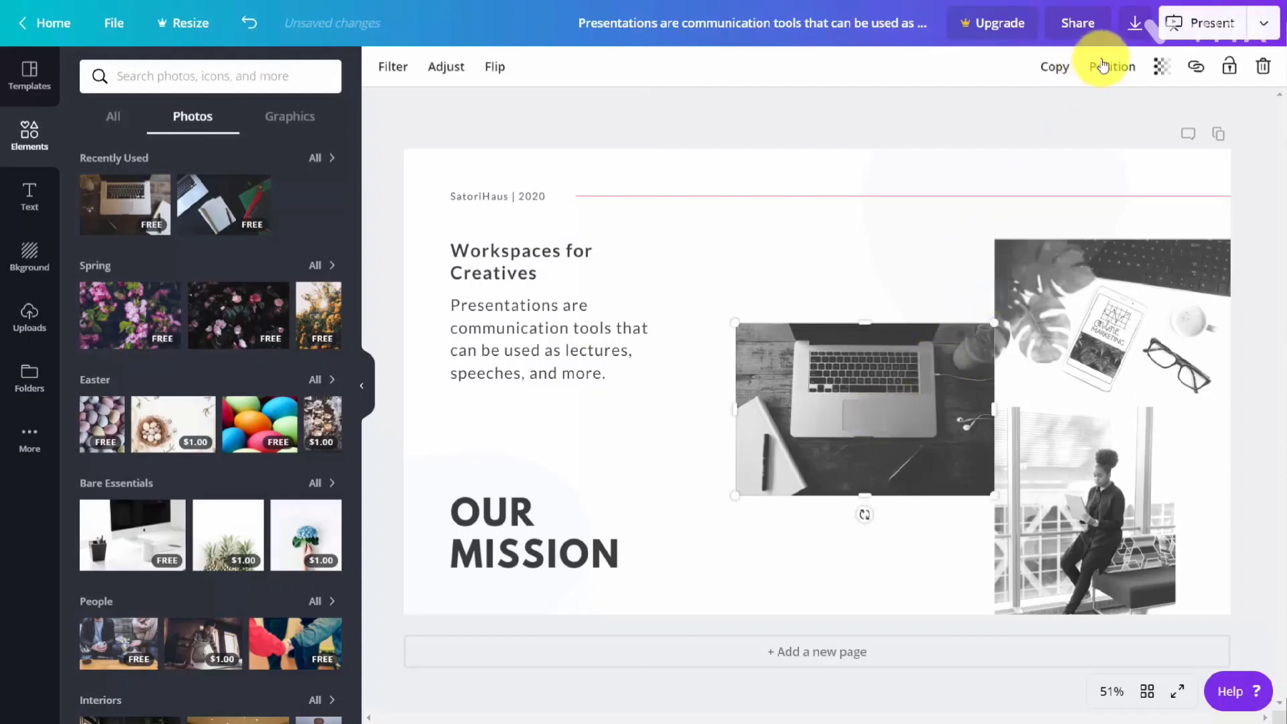
{"action": "left_click", "coordinate": [1104, 68]}
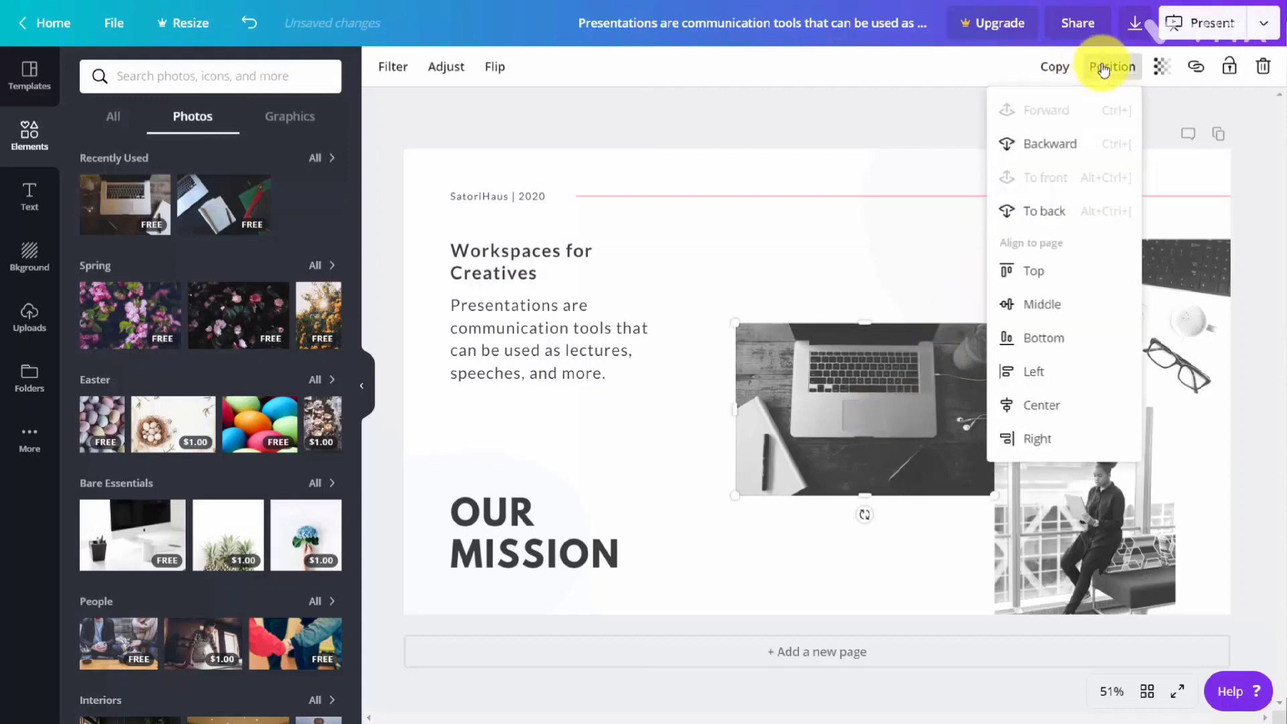
{"action": "left_click", "coordinate": [1052, 216]}
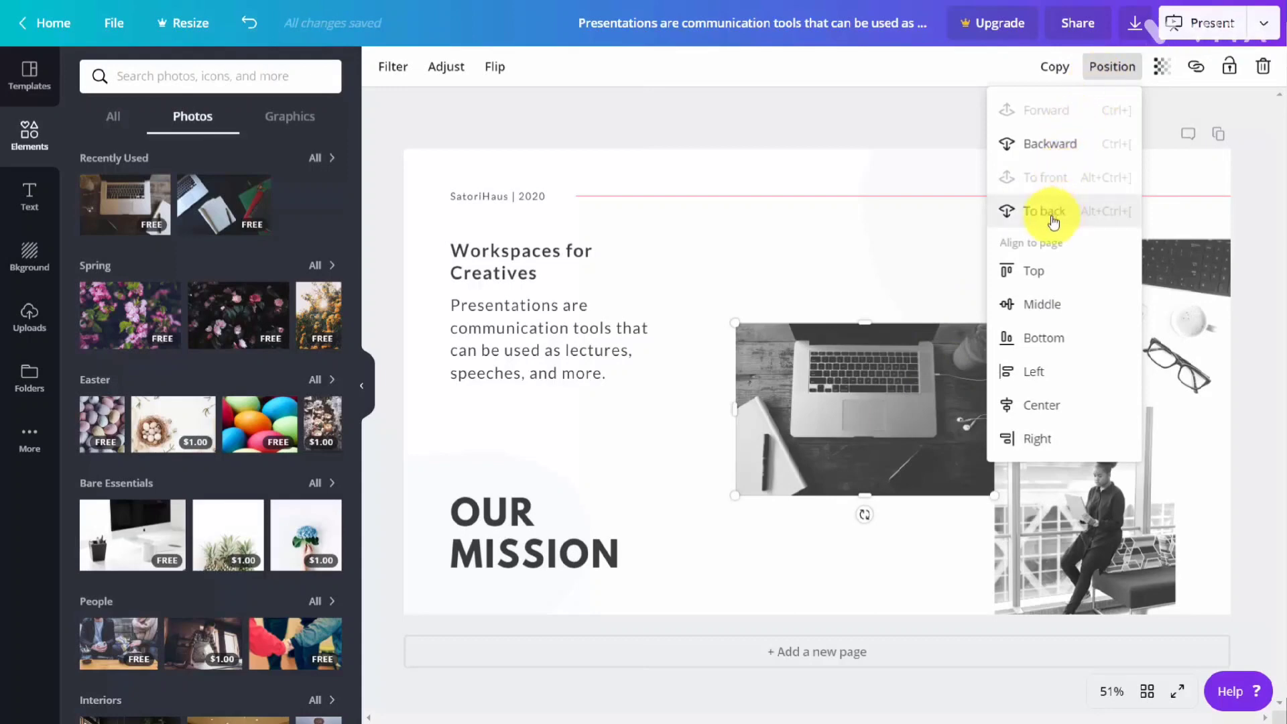
{"action": "left_click", "coordinate": [1038, 278]}
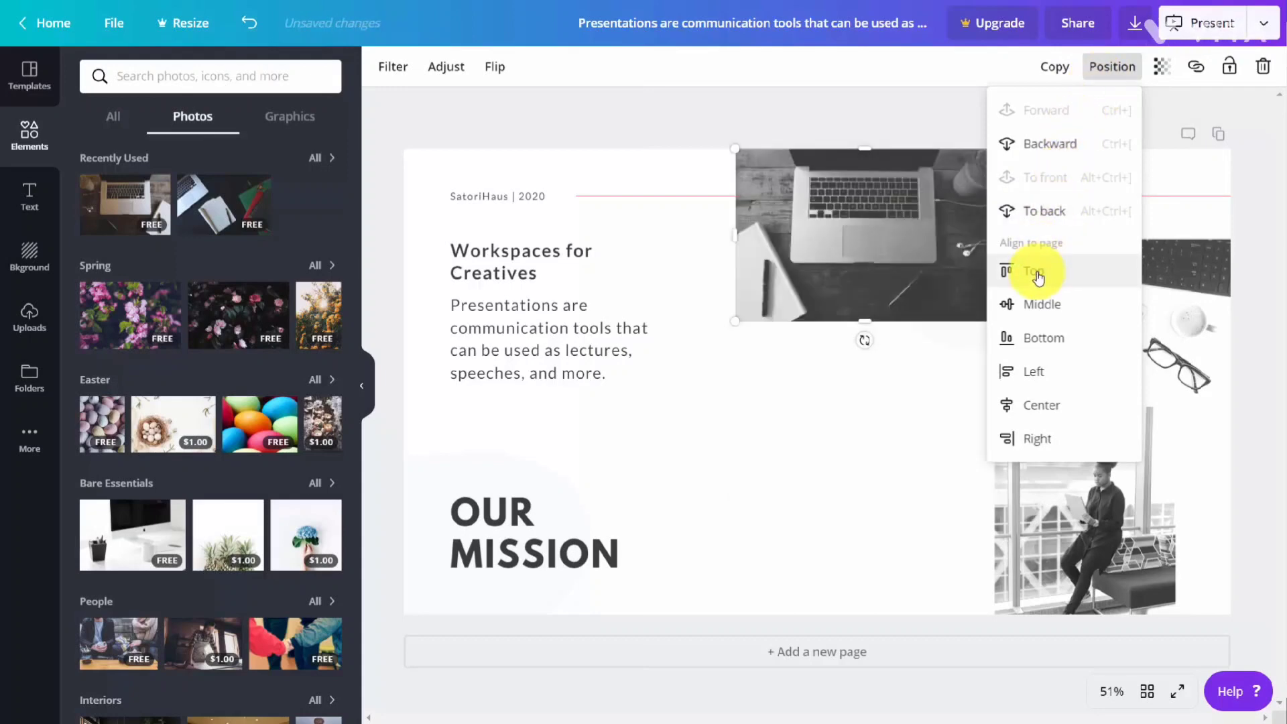
{"action": "left_click", "coordinate": [251, 24]}
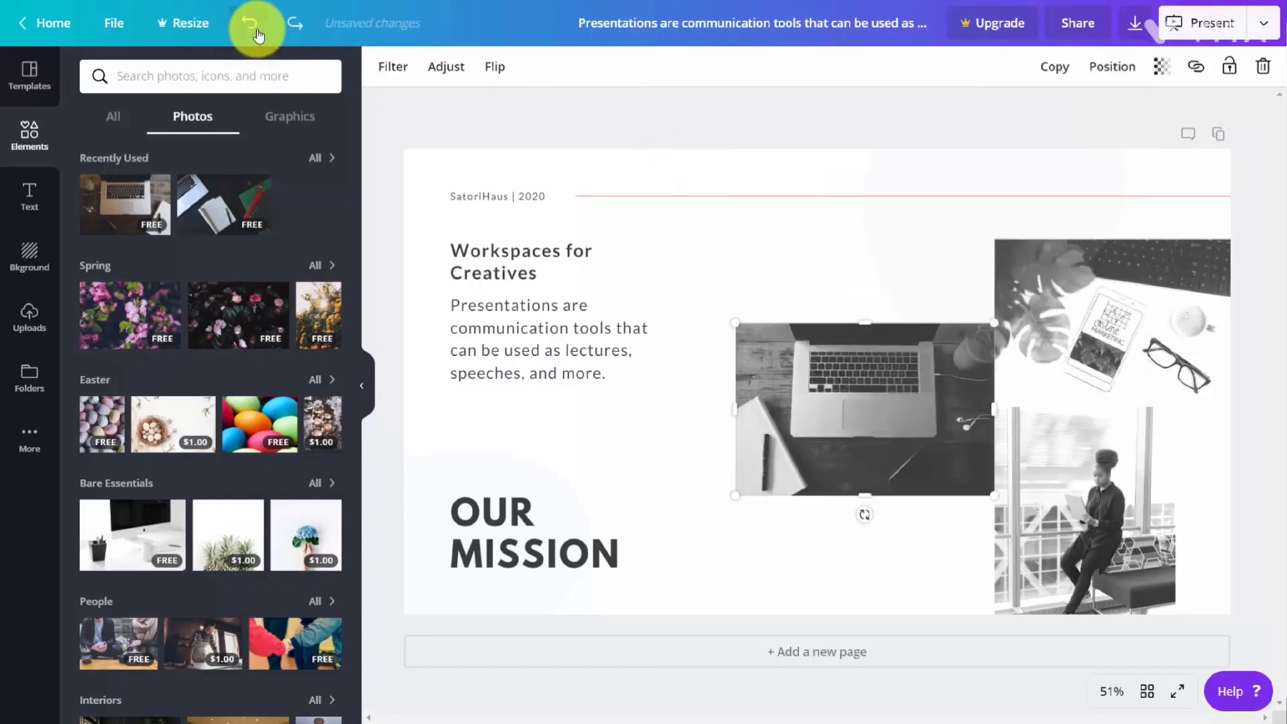
- Try the laptop photo's transparency control, returning it to 100, and view the option for linking the photo to a website
{"action": "left_click", "coordinate": [1161, 74]}
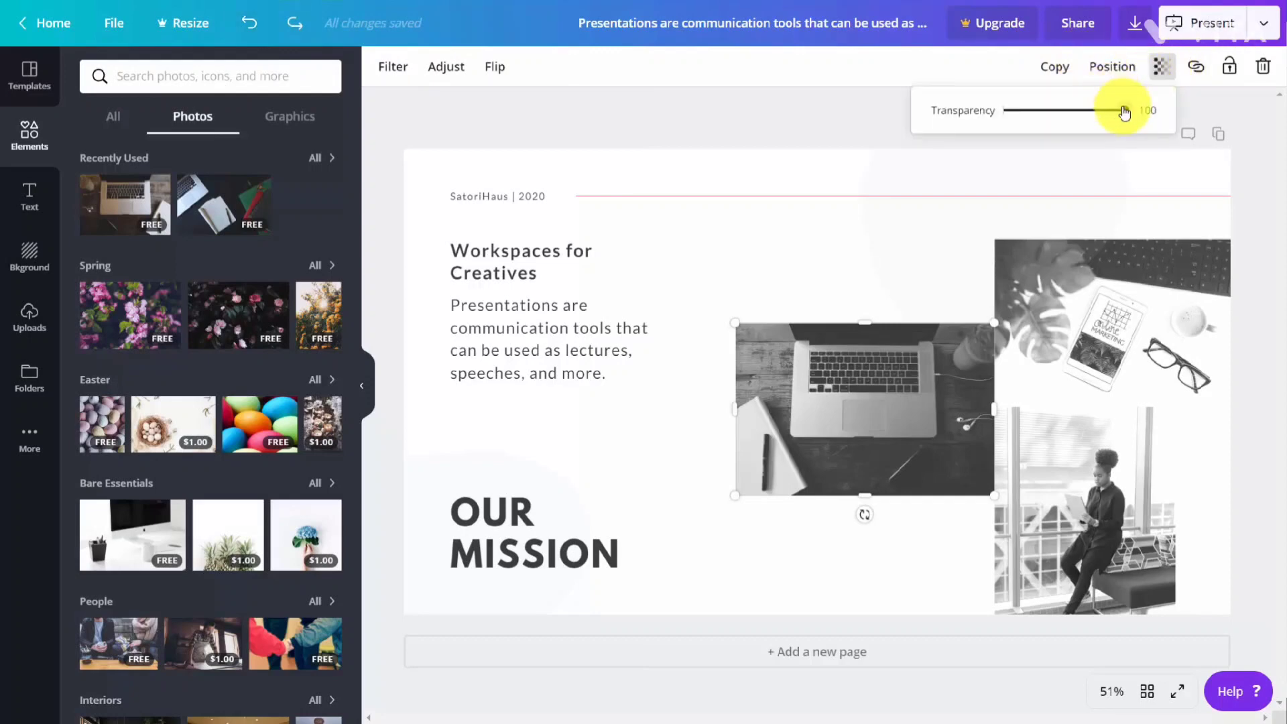
{"action": "mouse_move", "coordinate": [1123, 115]}
{"action": "left_mouse_down"}
{"action": "mouse_move", "coordinate": [1011, 135]}
{"action": "mouse_move", "coordinate": [1080, 109]}
{"action": "mouse_move", "coordinate": [1128, 109]}
{"action": "left_mouse_up"}
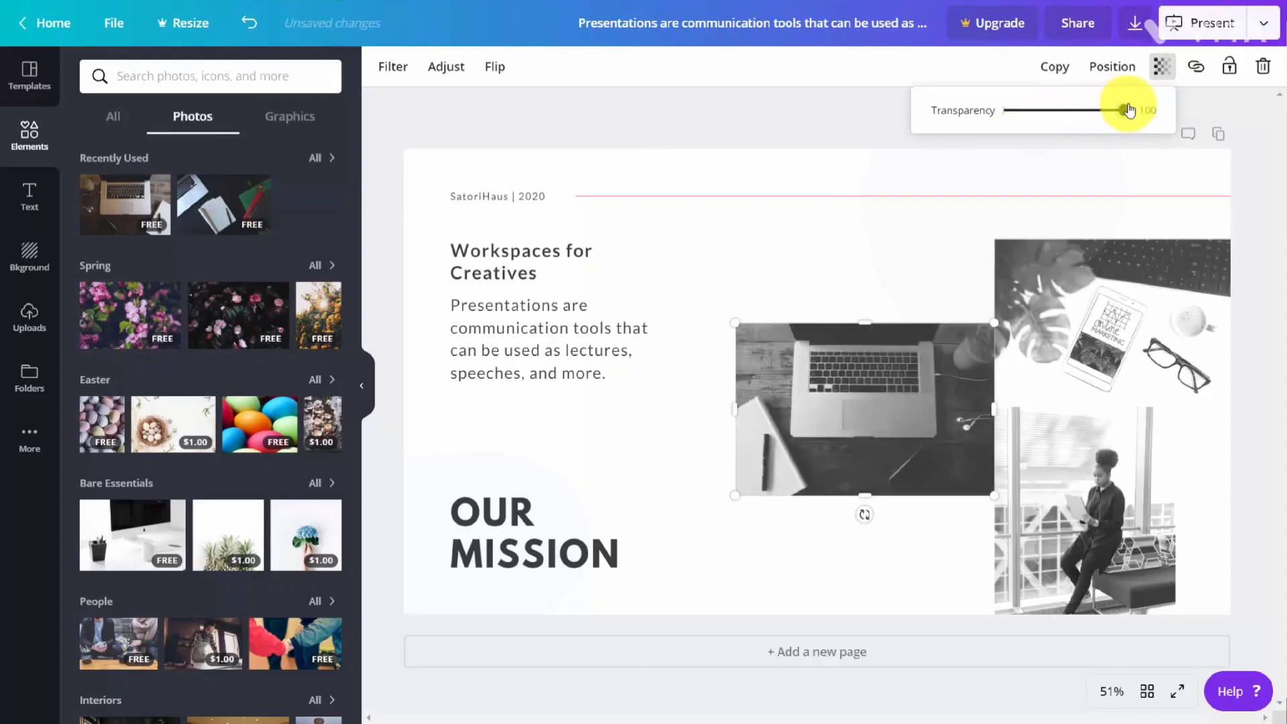
{"action": "left_click", "coordinate": [1195, 68]}
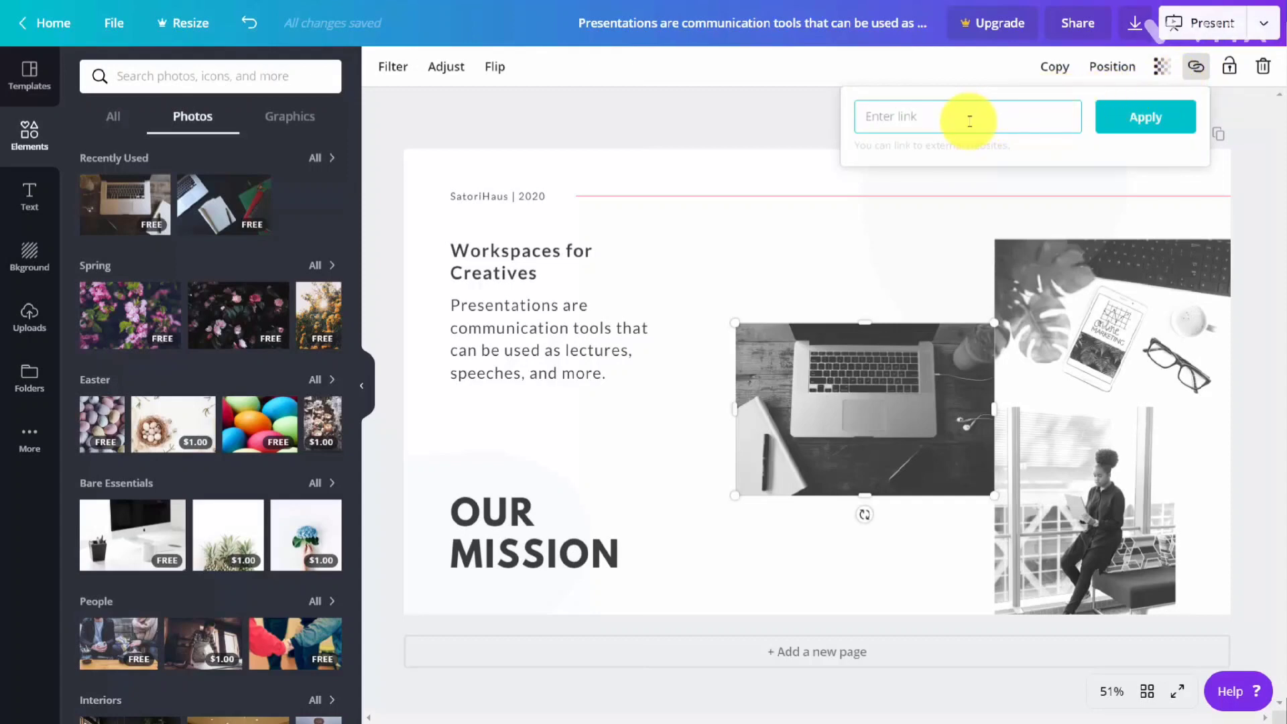
{"action": "left_click", "coordinate": [823, 185]}
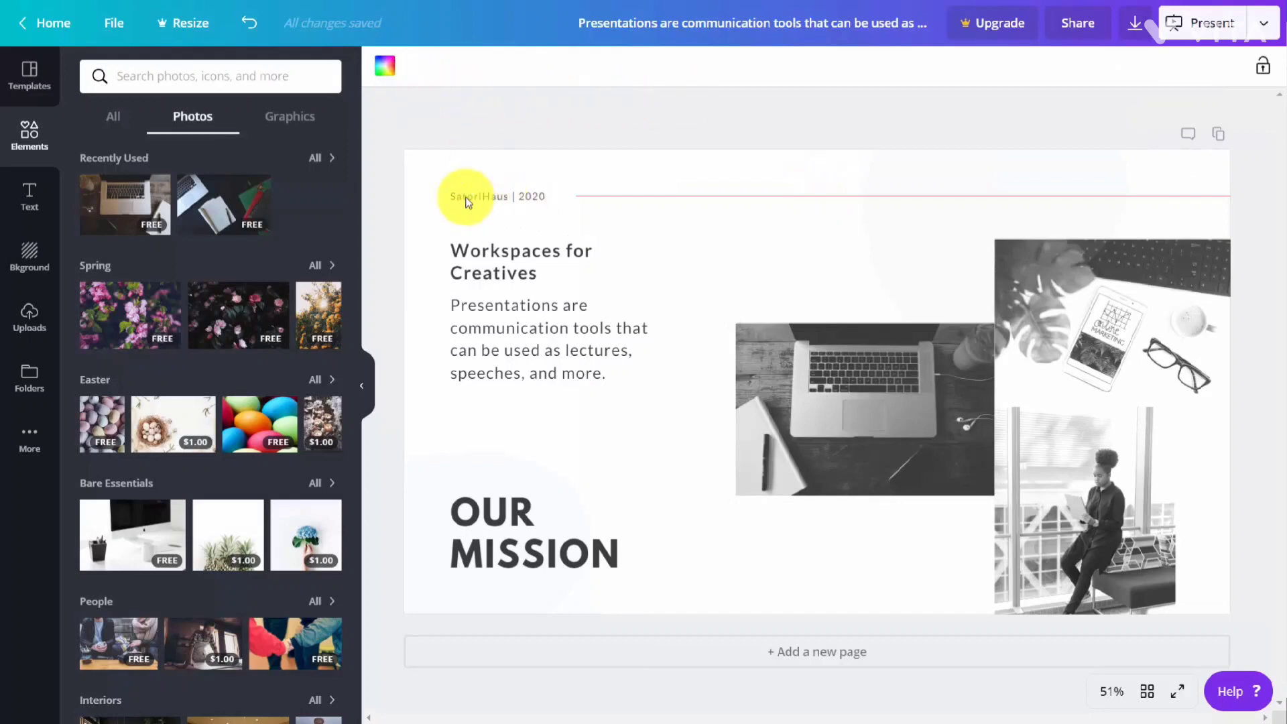
- Add a heading text box to the page and undo the addition
{"action": "left_click", "coordinate": [29, 194]}
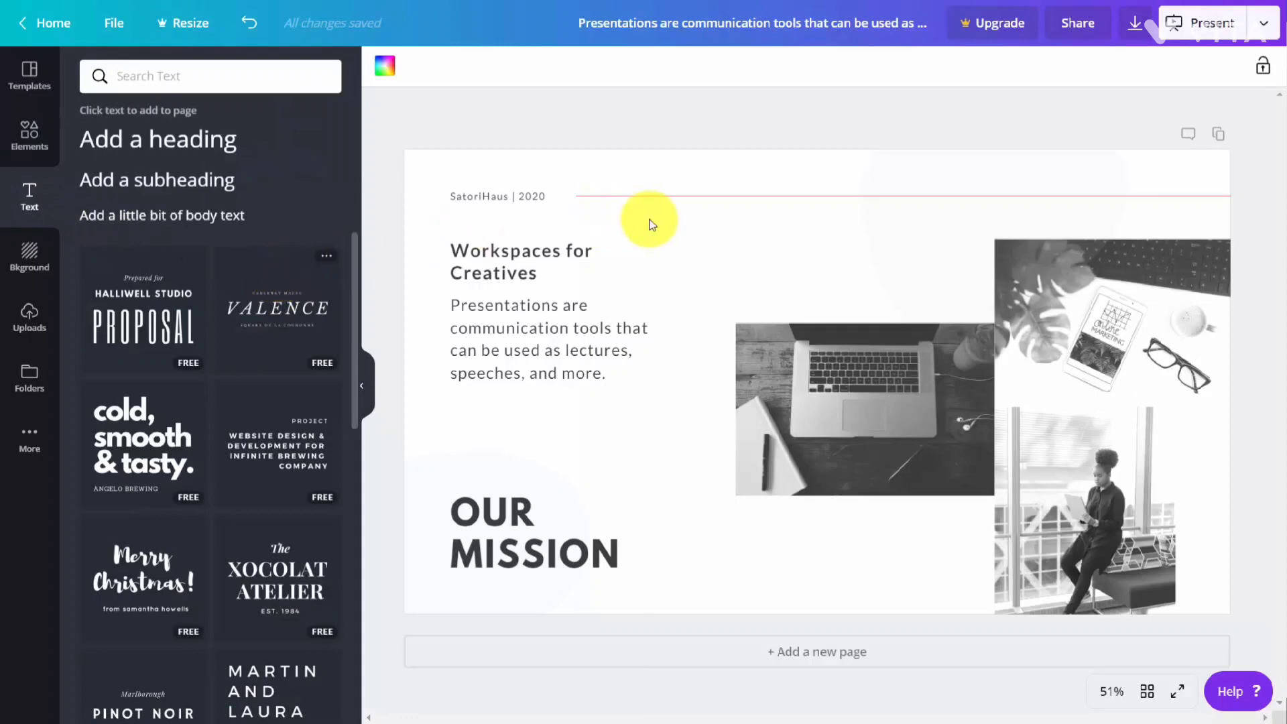
{"action": "left_click", "coordinate": [186, 144]}
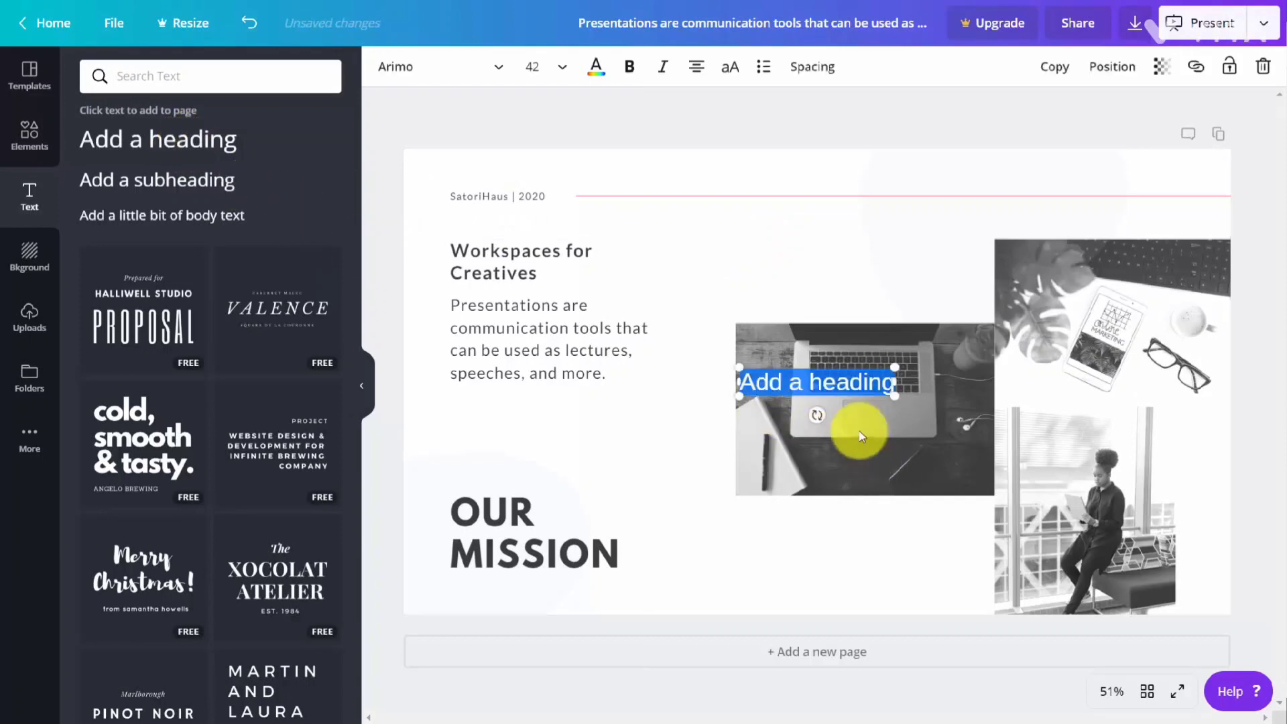
{"action": "key", "text": "ctrl+z"}
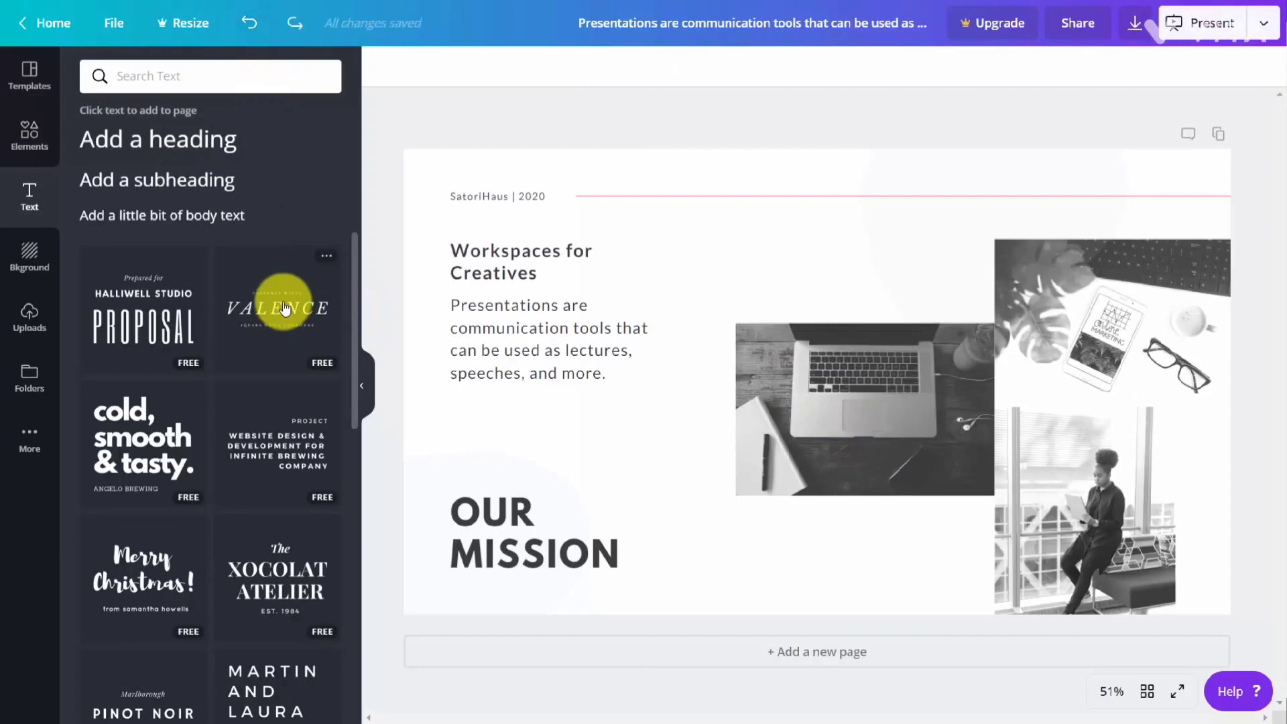
- Place the Valence text design above the laptop photo, and view the link option for the Workspaces for Creatives text
{"action": "left_click", "coordinate": [280, 309]}
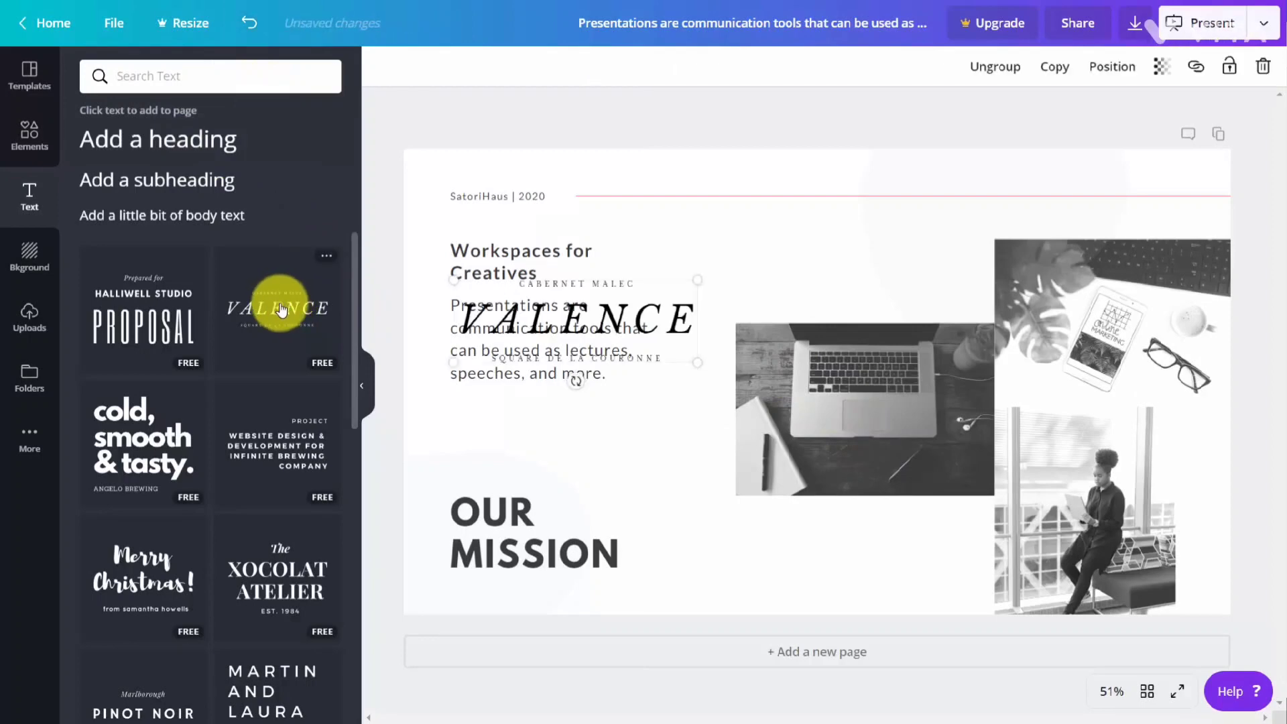
{"action": "left_click_drag", "start_coordinate": [629, 306], "coordinate": [885, 227]}
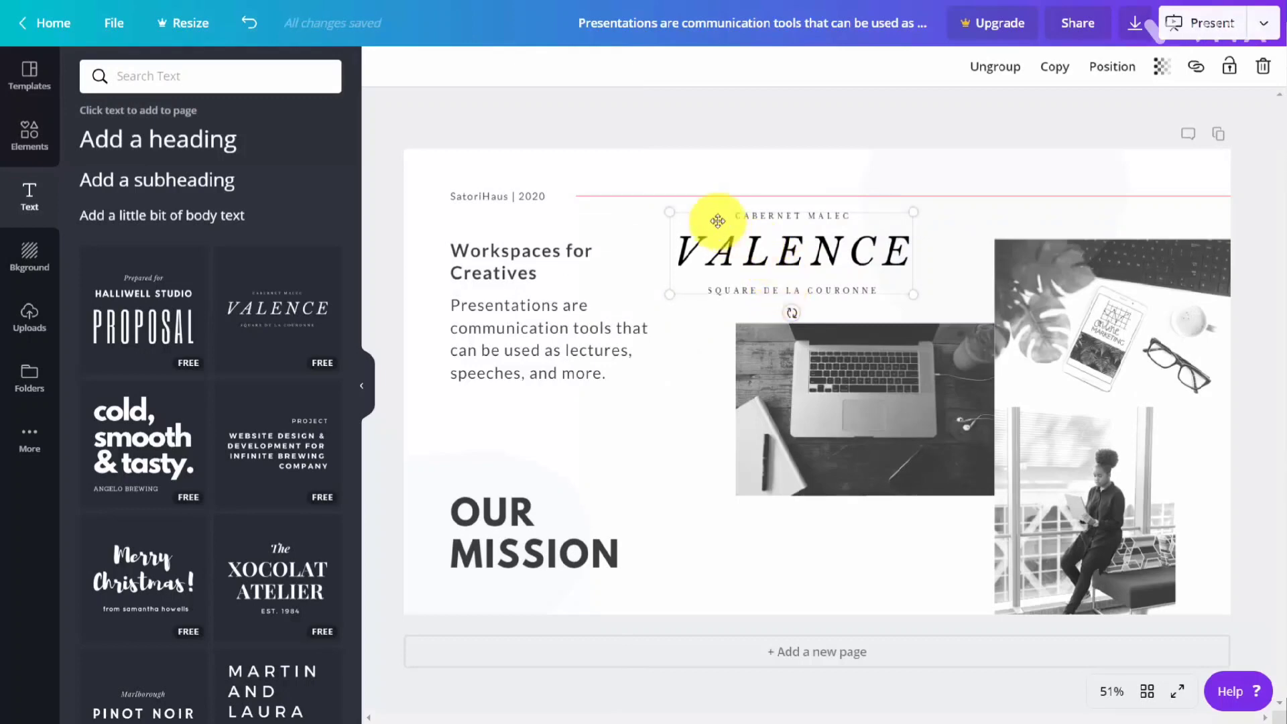
{"action": "left_click", "coordinate": [734, 249]}
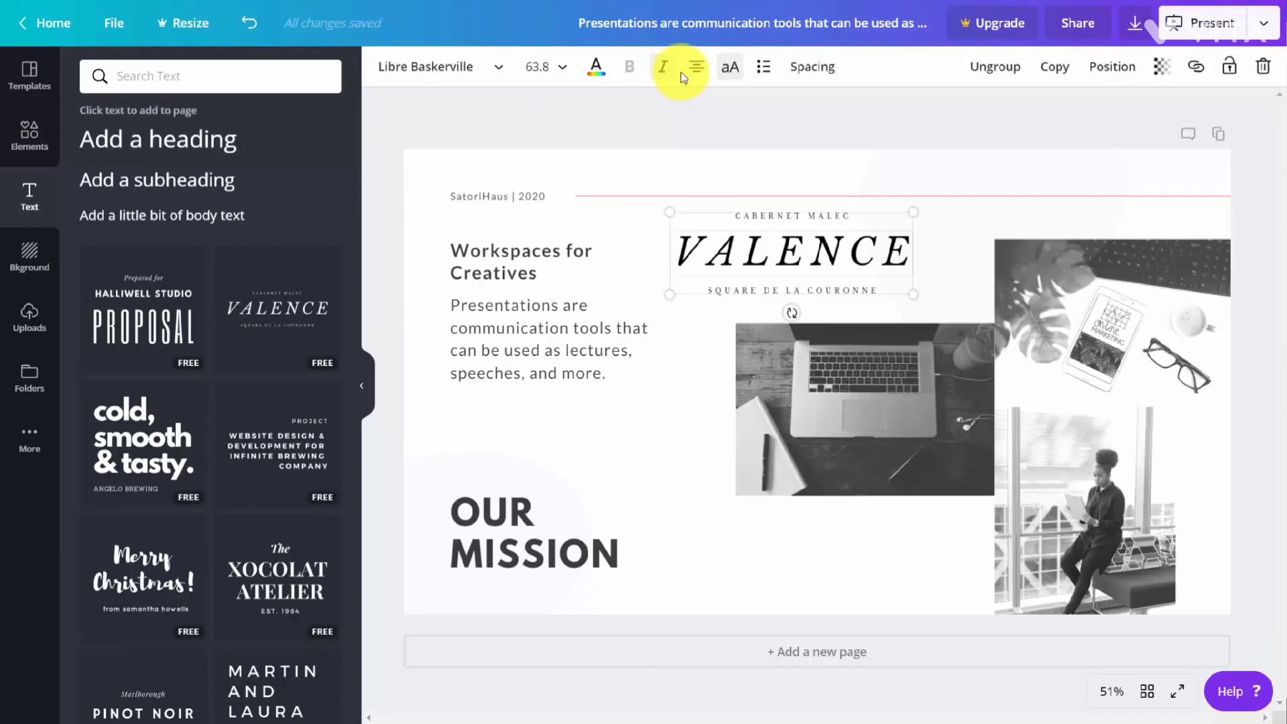
{"action": "left_click_drag", "start_coordinate": [540, 274], "coordinate": [453, 252]}
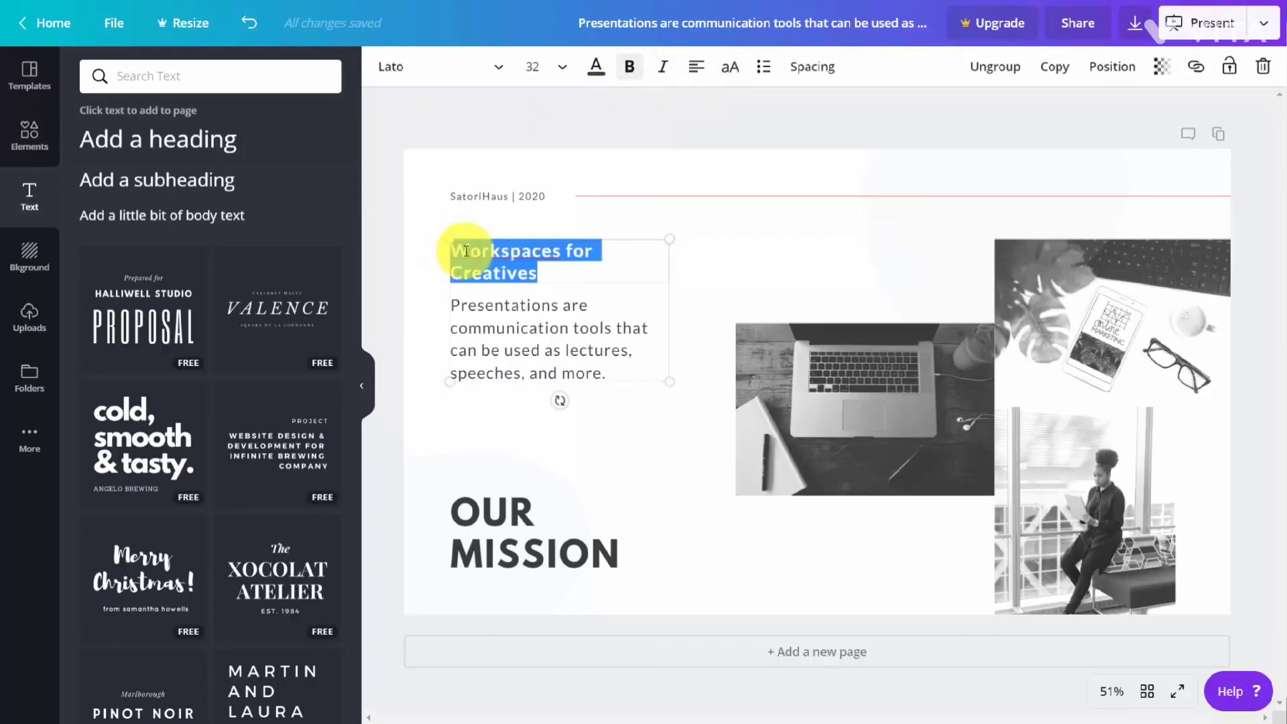
{"action": "left_click", "coordinate": [1195, 69]}
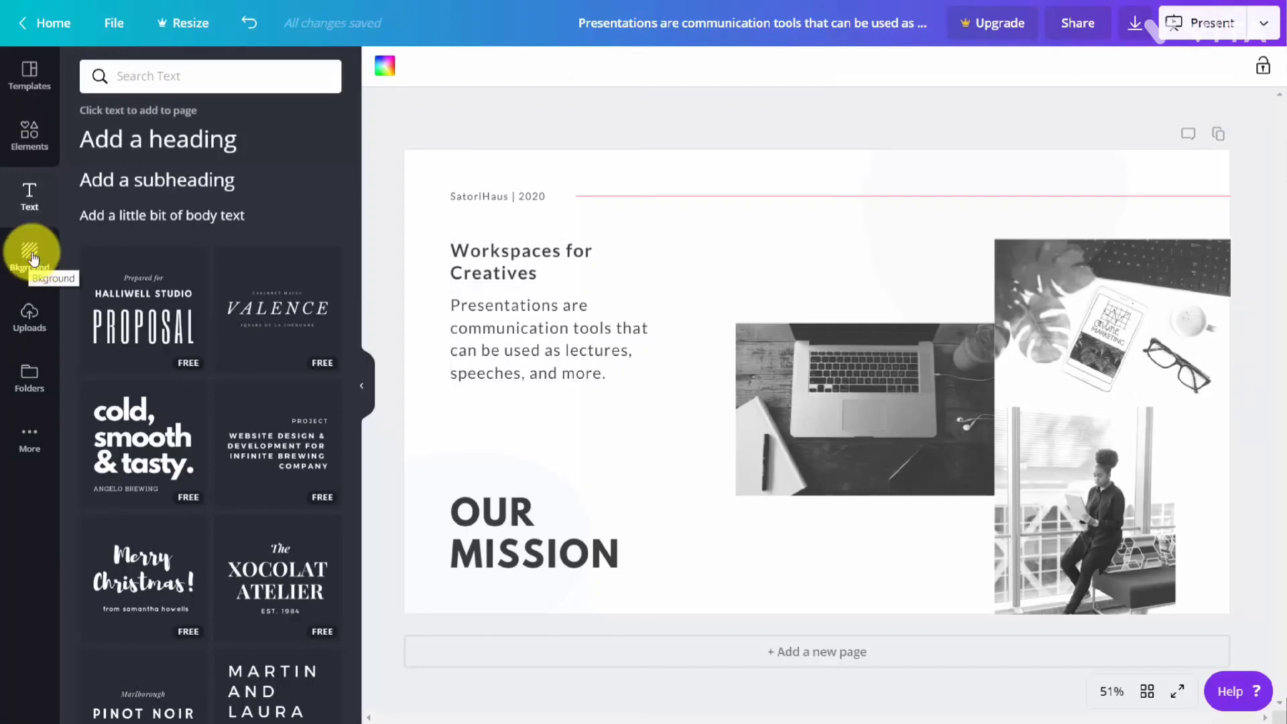
- Try the purple brand color as the page background
{"action": "left_click", "coordinate": [27, 257]}
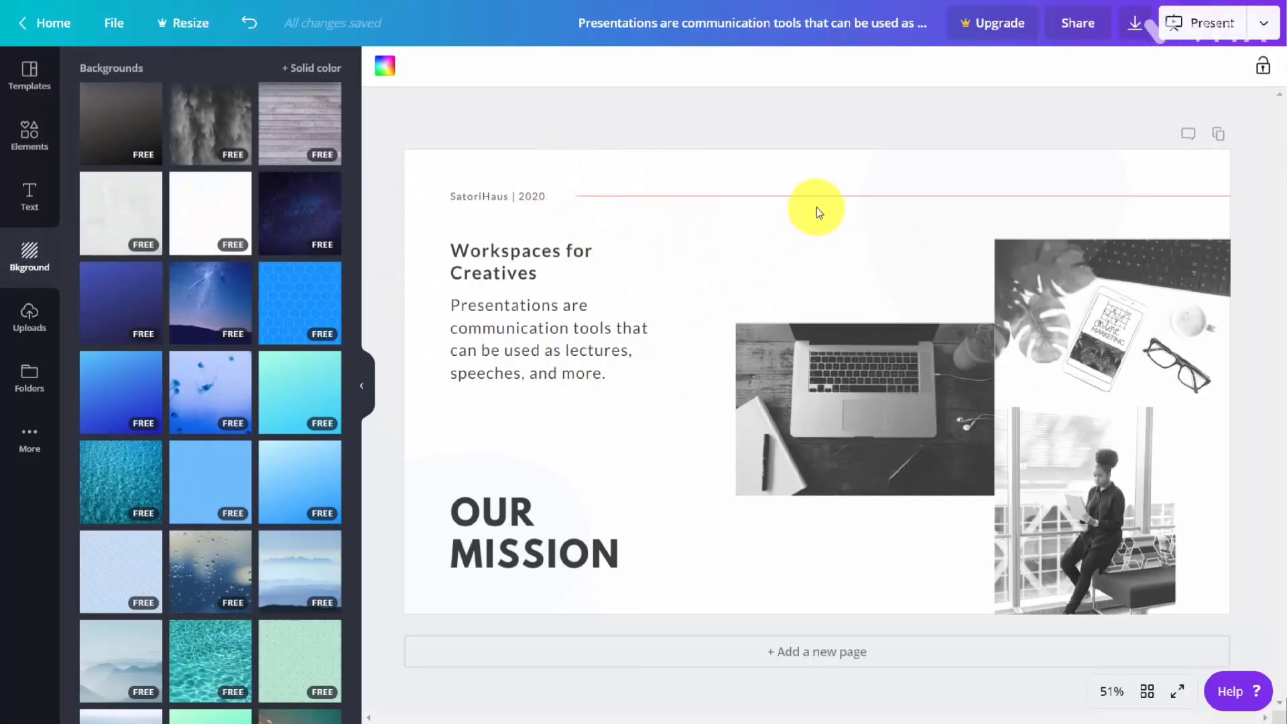
{"action": "left_click", "coordinate": [387, 68]}
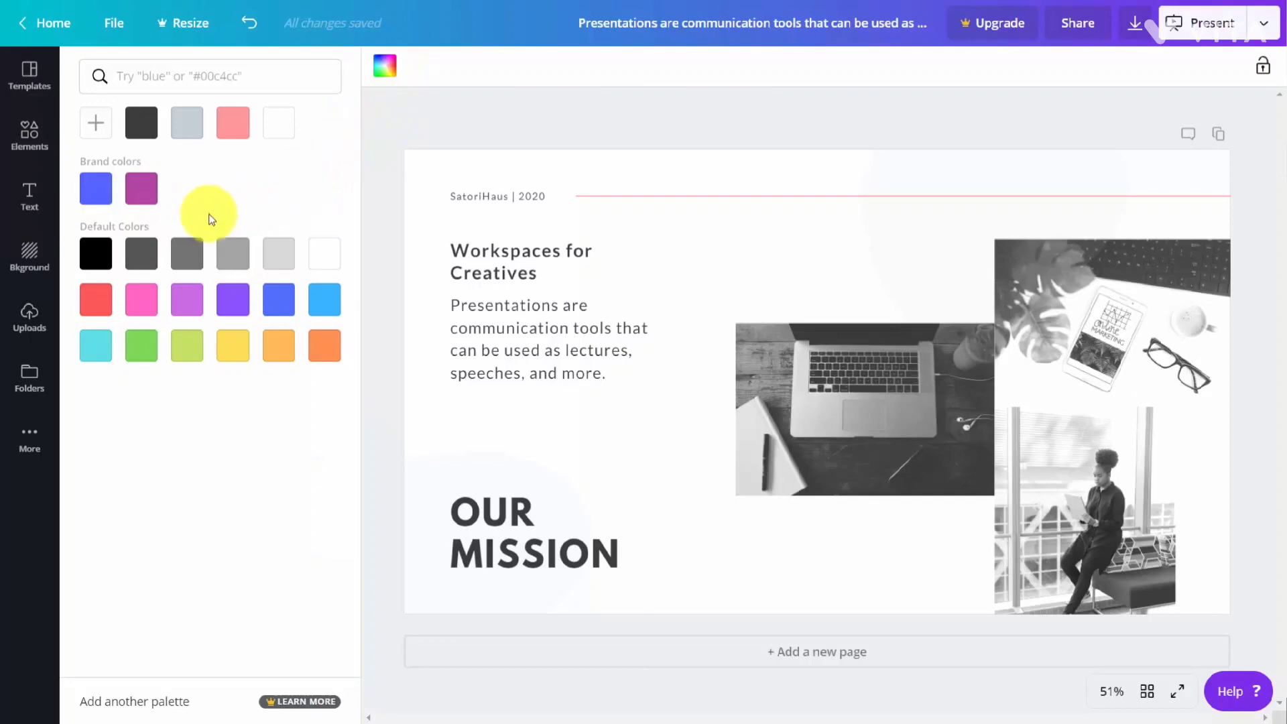
{"action": "left_click", "coordinate": [137, 189]}
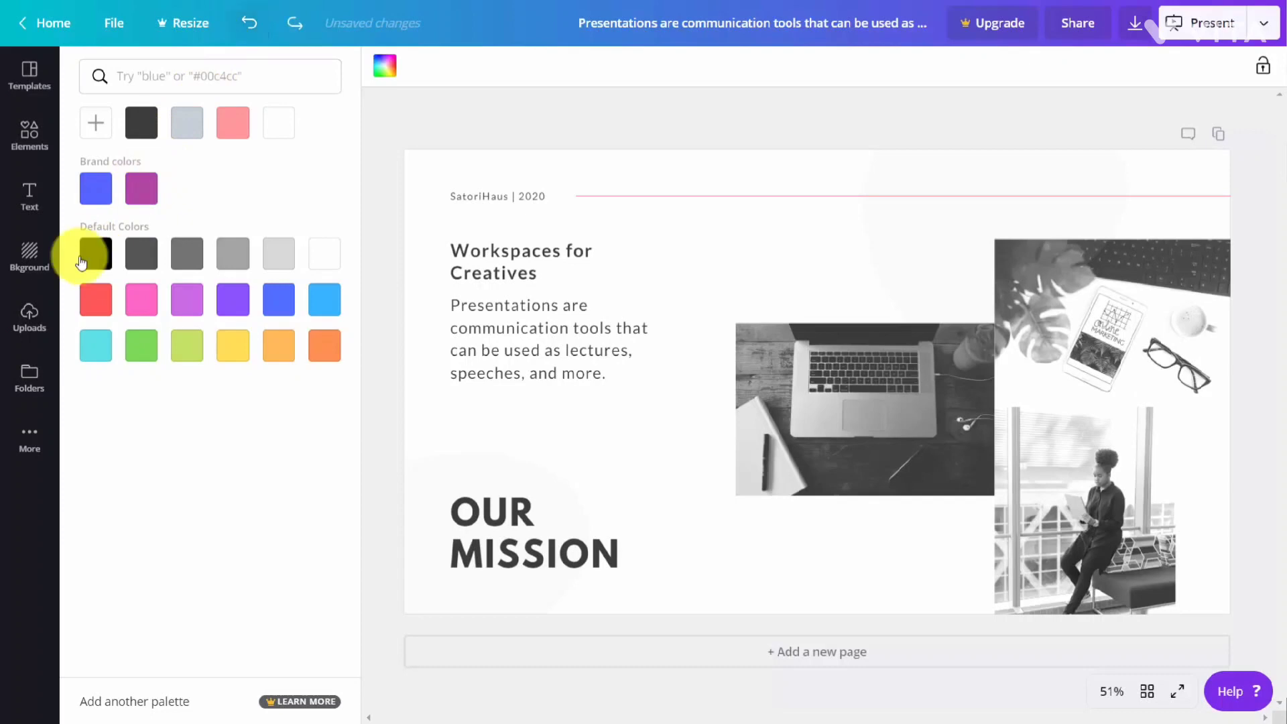
- Apply the blue hexagon pattern as the page background and recolor it pink
{"action": "left_click", "coordinate": [27, 258]}
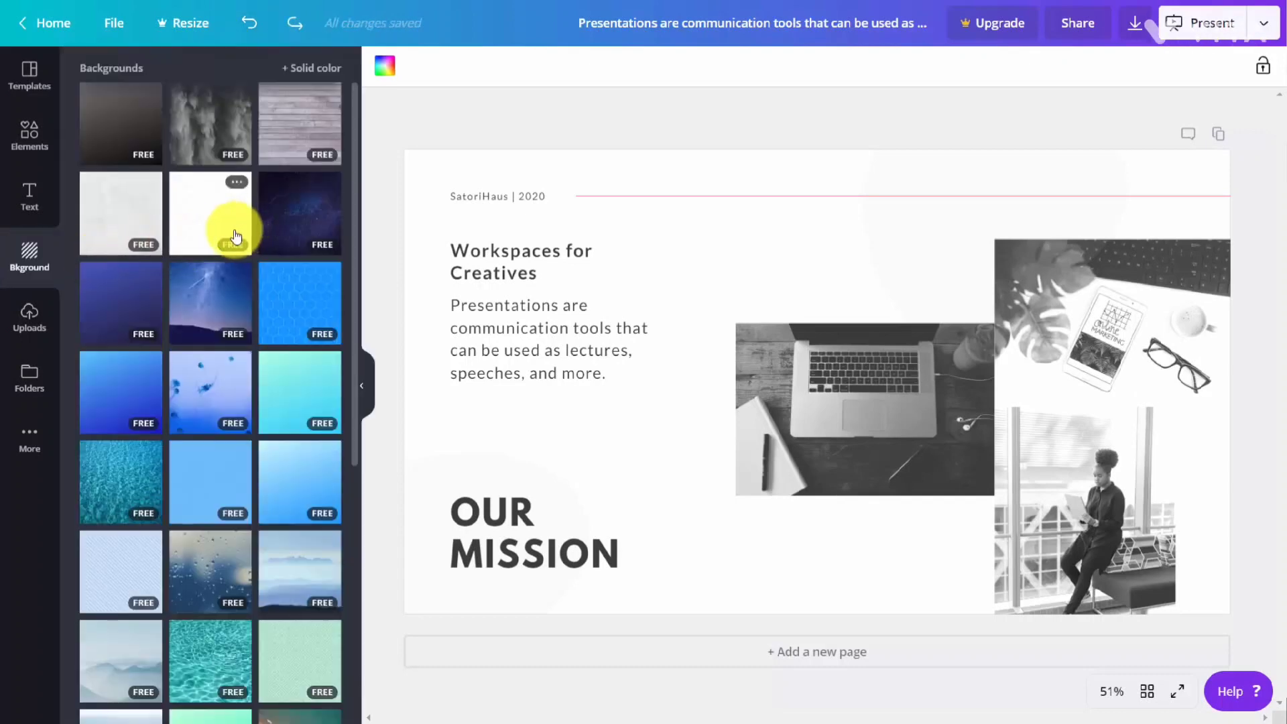
{"action": "scroll", "coordinate": [230, 230], "scroll_direction": "down", "scroll_amount": 4}
{"action": "scroll", "coordinate": [230, 230], "scroll_direction": "up", "scroll_amount": 4}
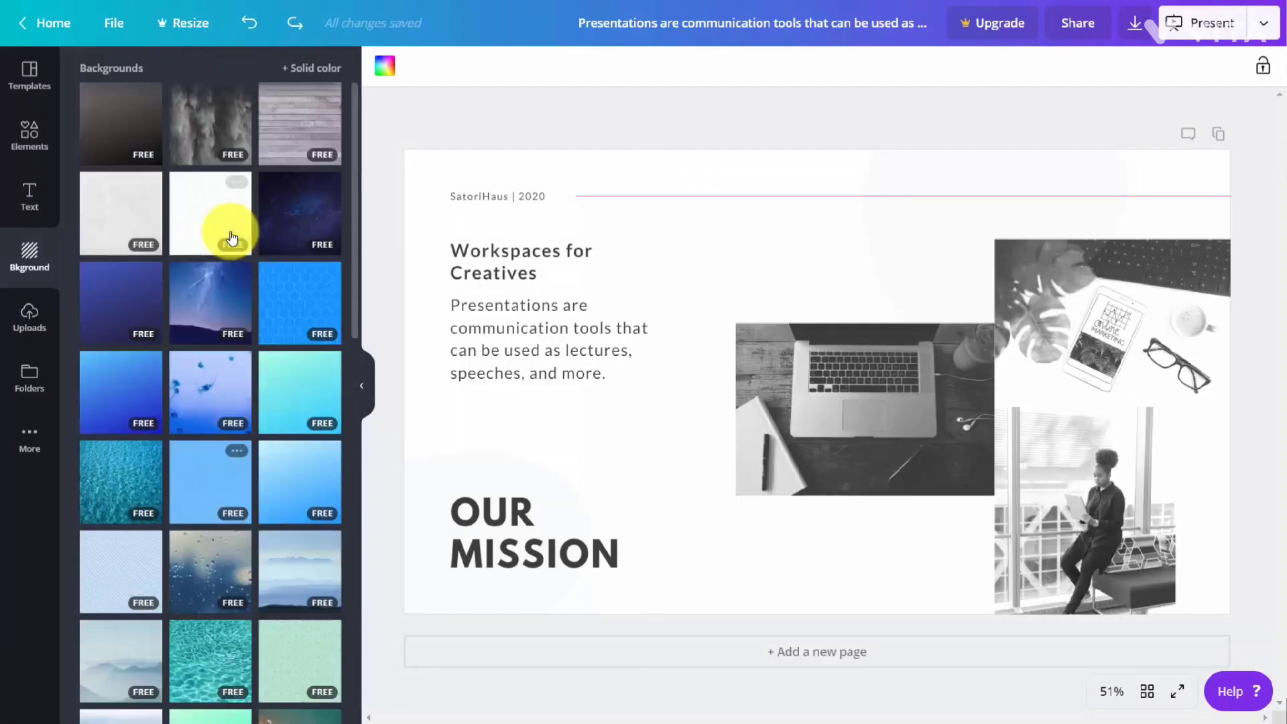
{"action": "left_click", "coordinate": [287, 296]}
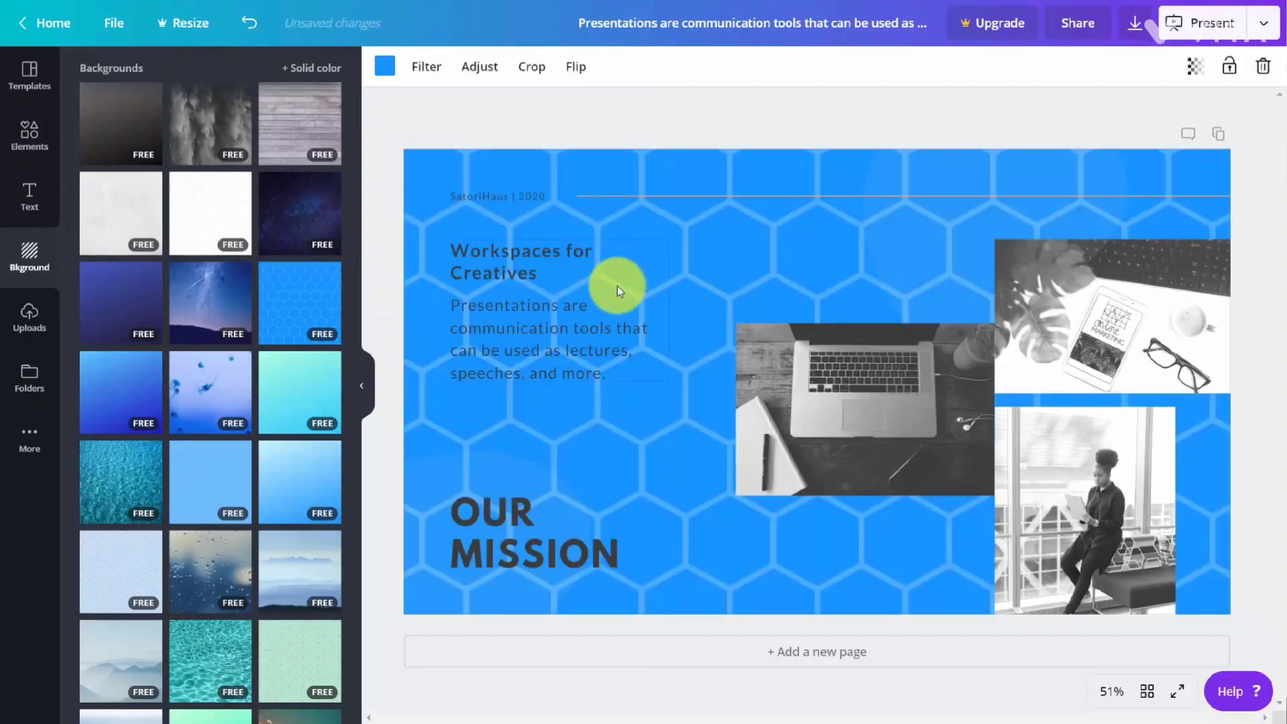
{"action": "left_click", "coordinate": [387, 72]}
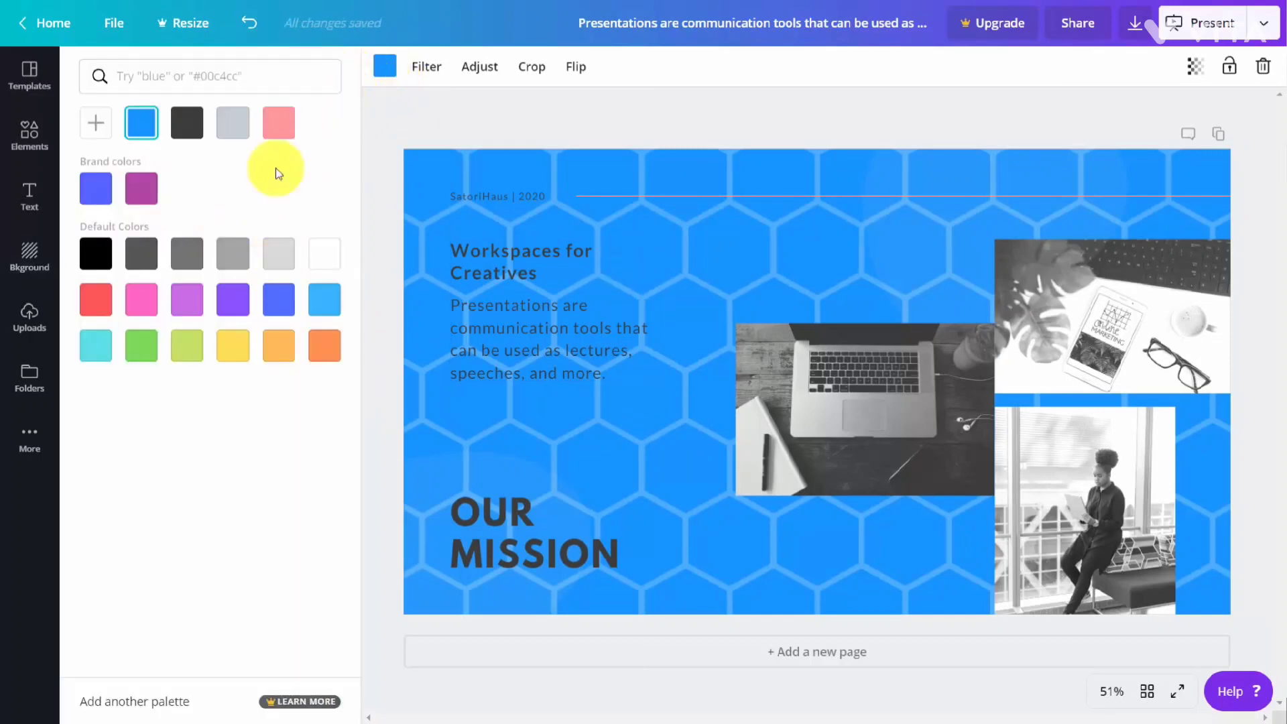
{"action": "left_click", "coordinate": [278, 130]}
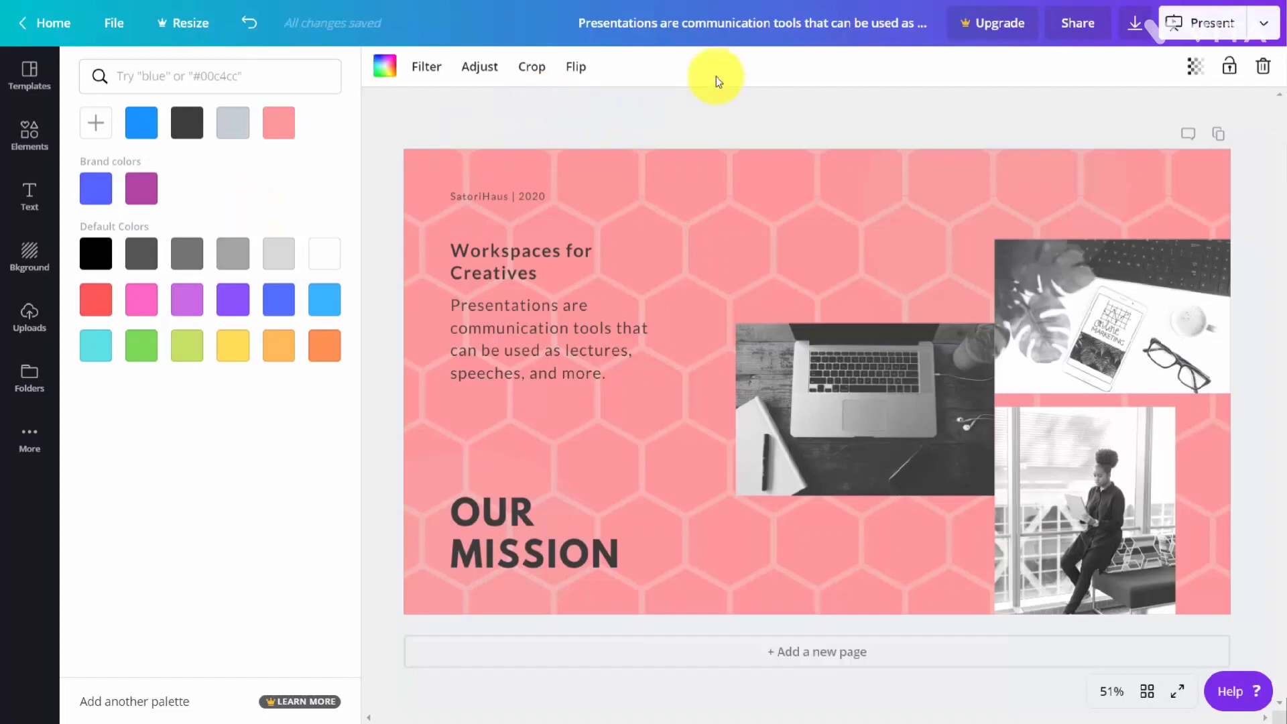
- Try the background's transparency control, returning it to 100, and try the Greyscale and Street filters on the background
{"action": "left_click", "coordinate": [1197, 71]}
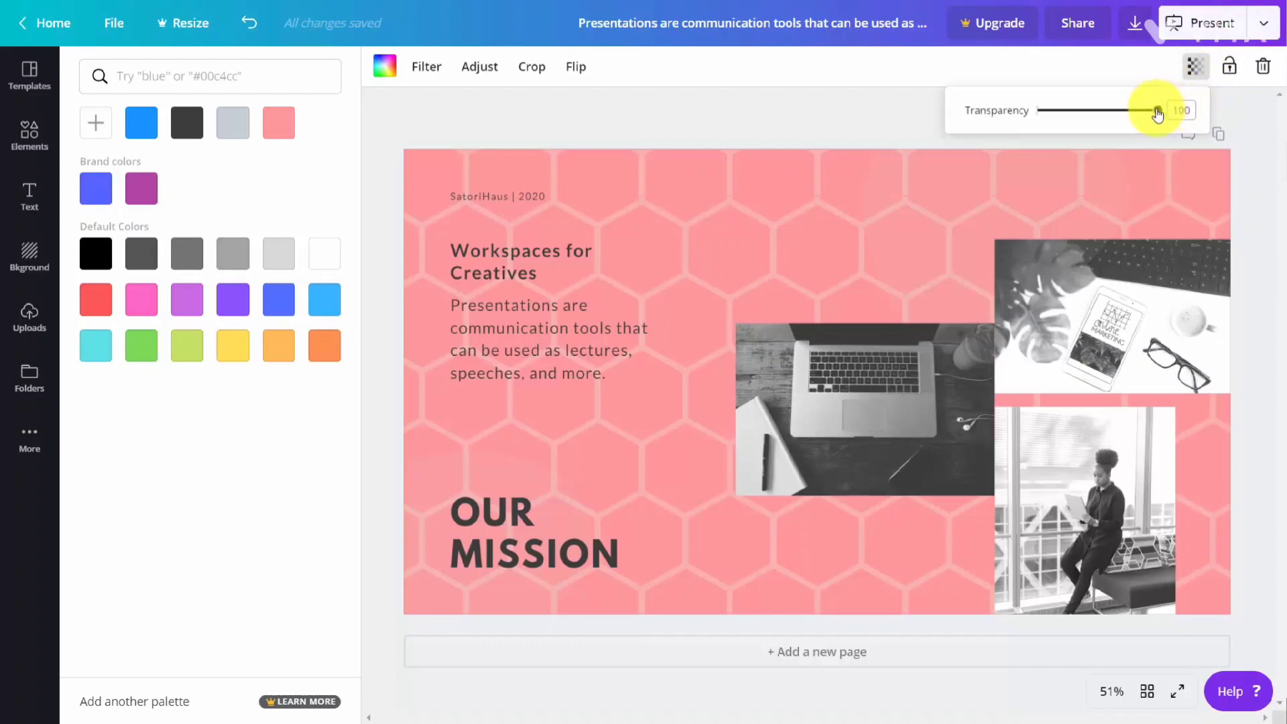
{"action": "mouse_move", "coordinate": [1157, 115]}
{"action": "left_mouse_down"}
{"action": "mouse_move", "coordinate": [1039, 127]}
{"action": "mouse_move", "coordinate": [1178, 109]}
{"action": "left_mouse_up"}
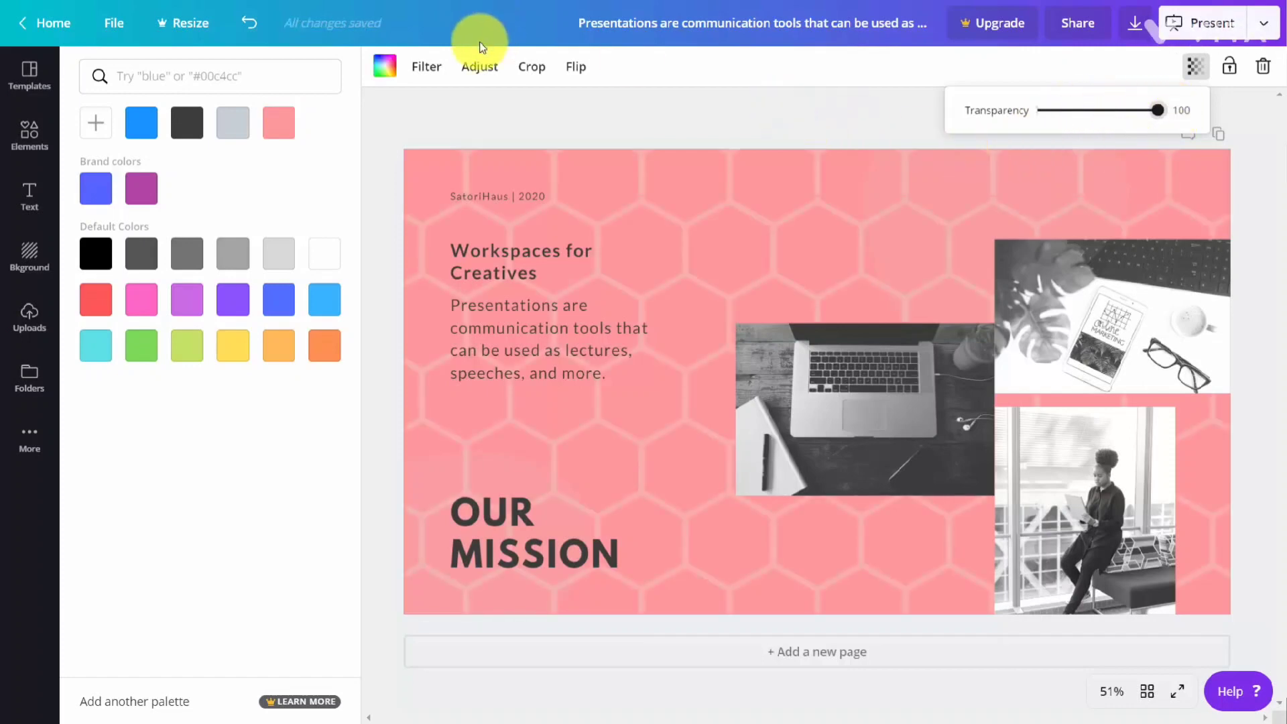
{"action": "left_click", "coordinate": [426, 70]}
{"action": "left_click", "coordinate": [247, 469]}
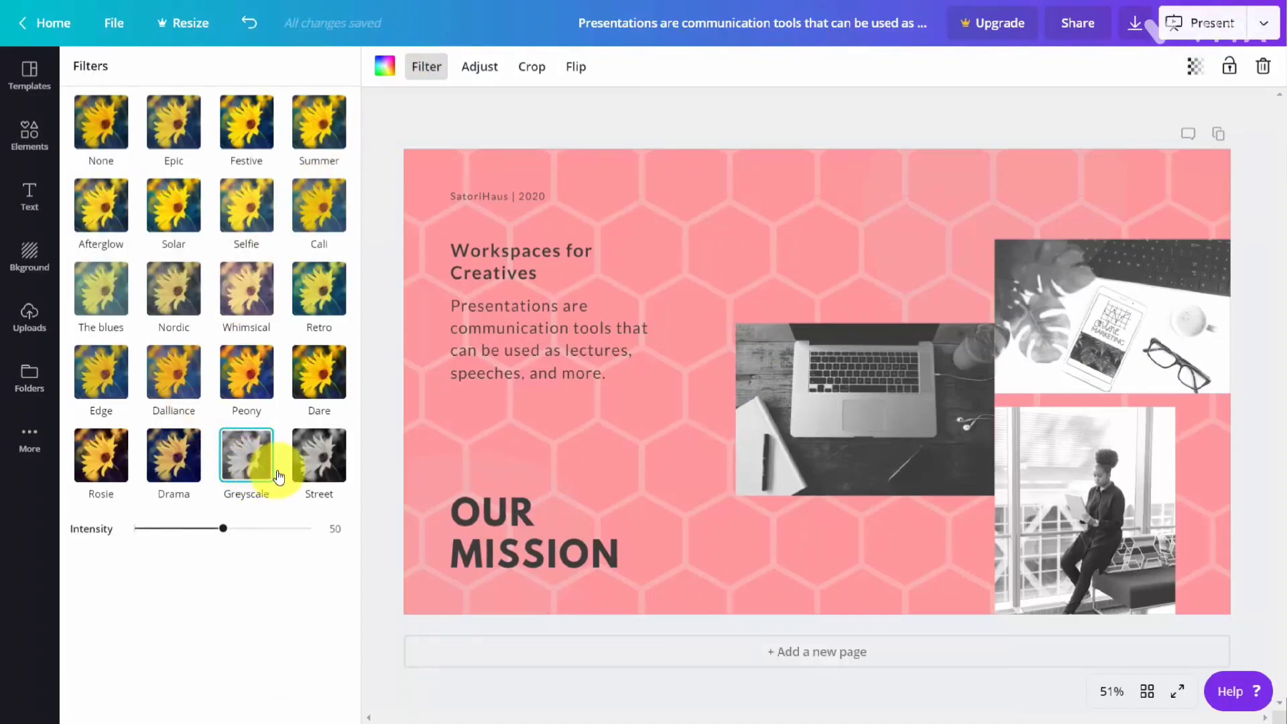
{"action": "left_click", "coordinate": [307, 472]}
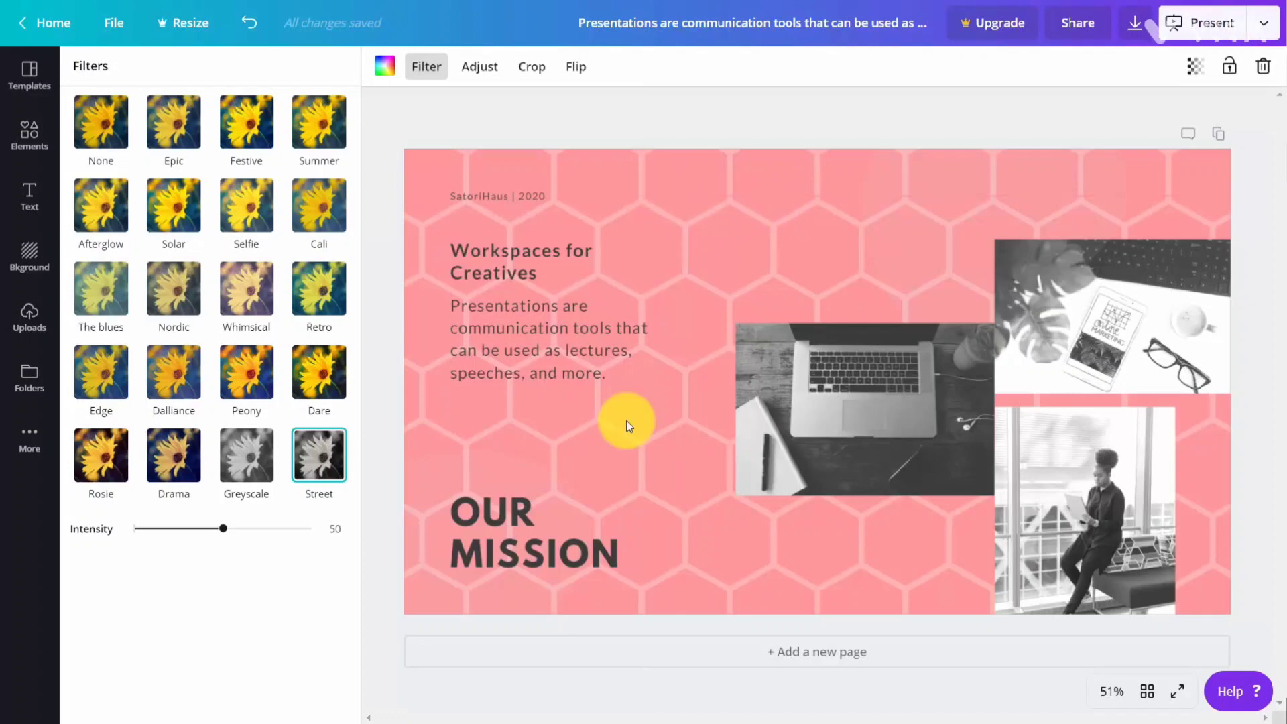
- Replace the pink hexagon background with the light-to-dark blue gradient background
{"action": "left_click", "coordinate": [29, 254]}
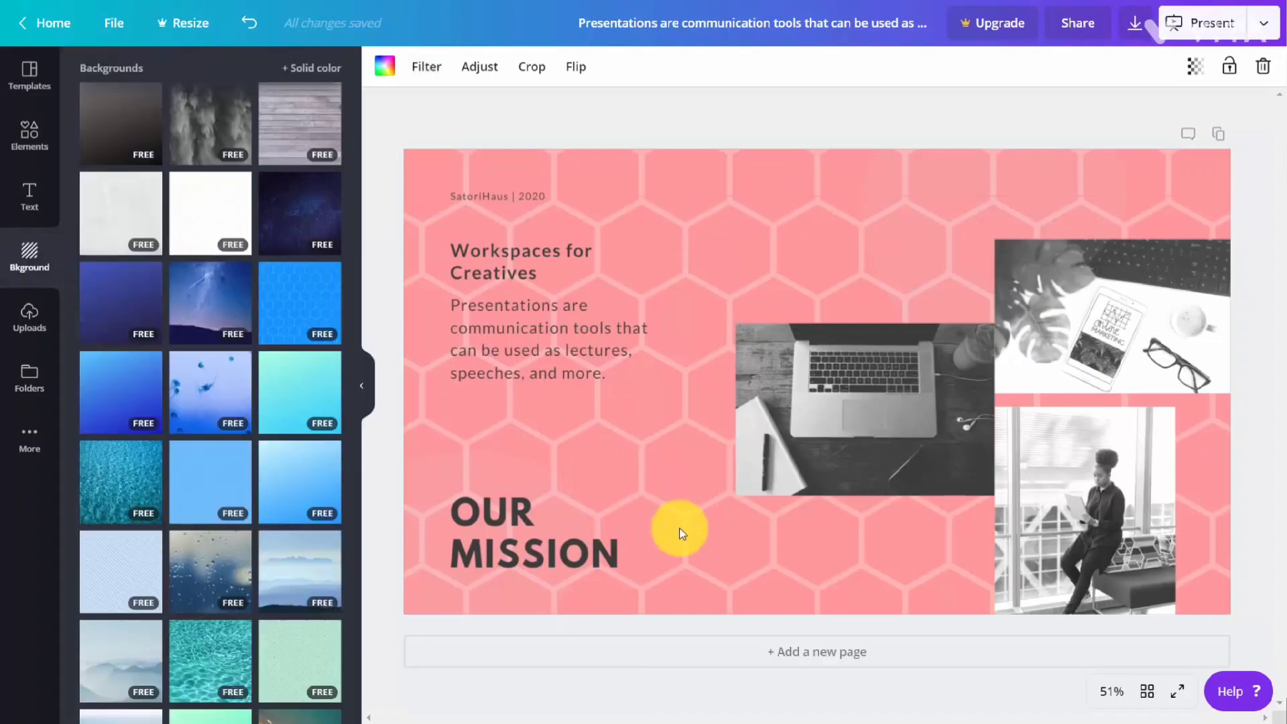
{"action": "left_click", "coordinate": [147, 399]}
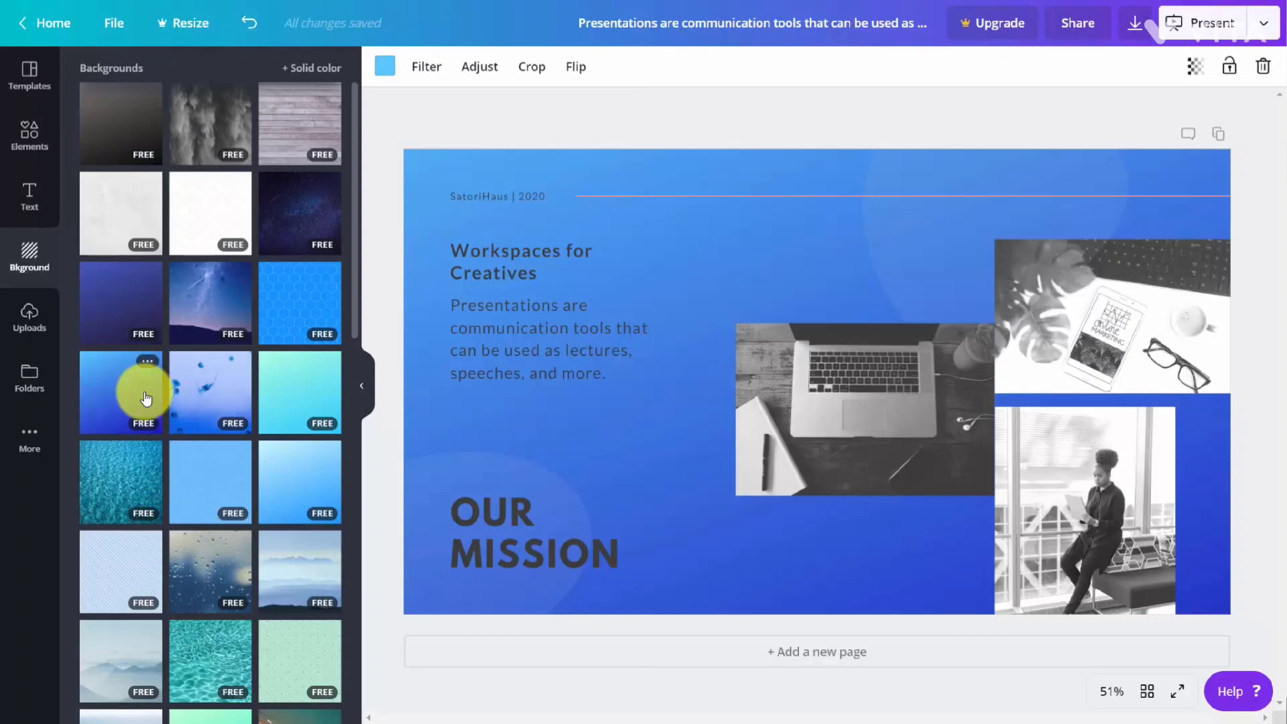
{"action": "left_click", "coordinate": [593, 122]}
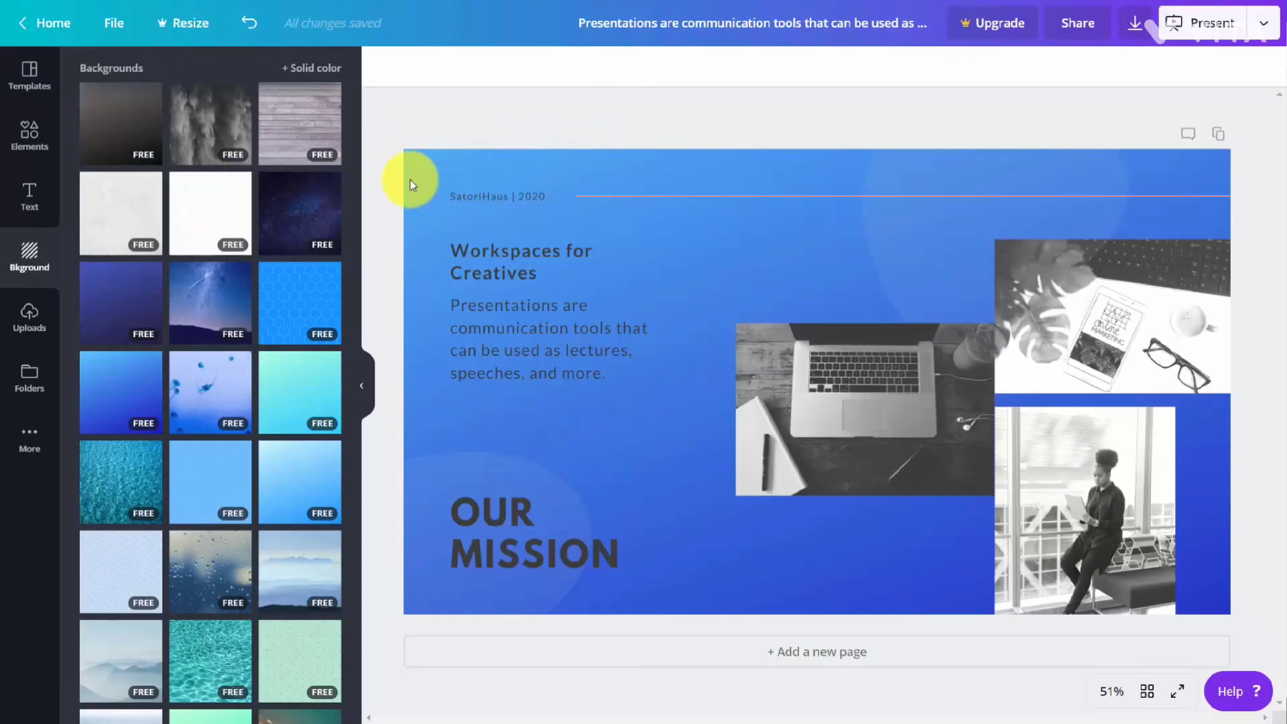
- Delete the laptop photo from the page
{"action": "left_click", "coordinate": [1065, 298]}
{"action": "left_click", "coordinate": [799, 384]}
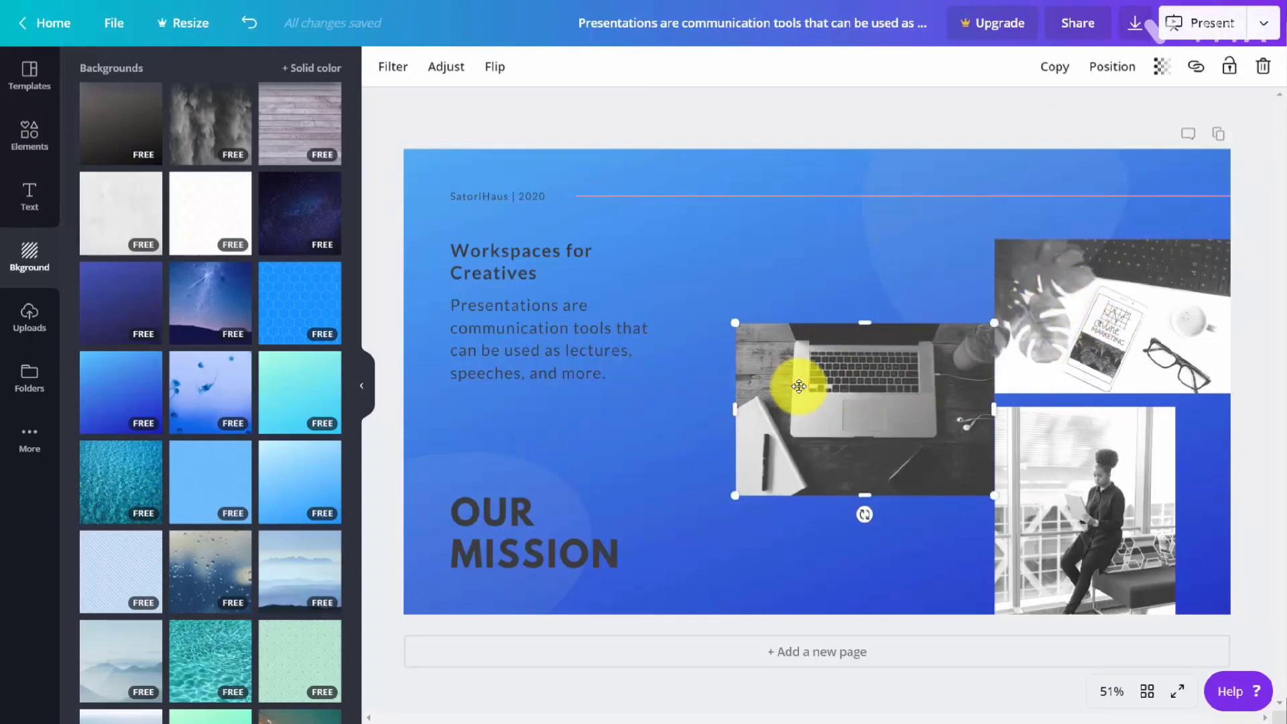
{"action": "key", "text": "Delete"}
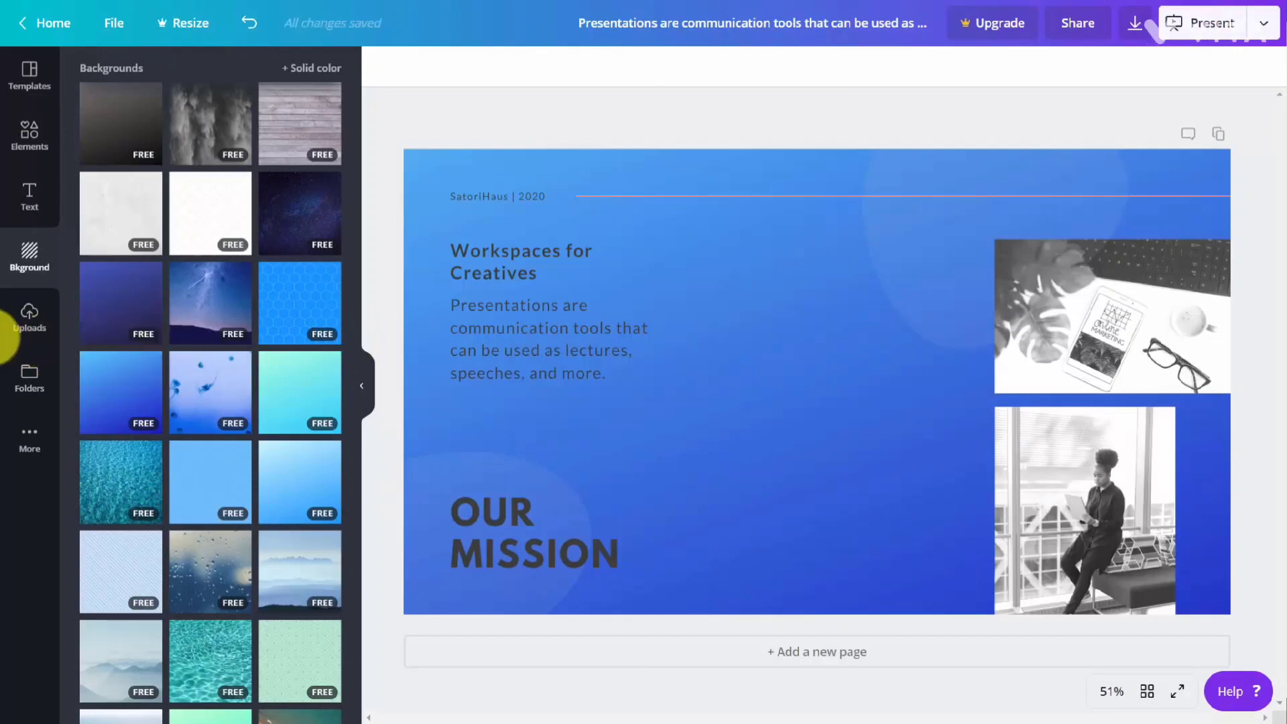
- Upload images from the computer and place the two-book image on the page between the text and the photos
{"action": "left_click", "coordinate": [24, 313]}
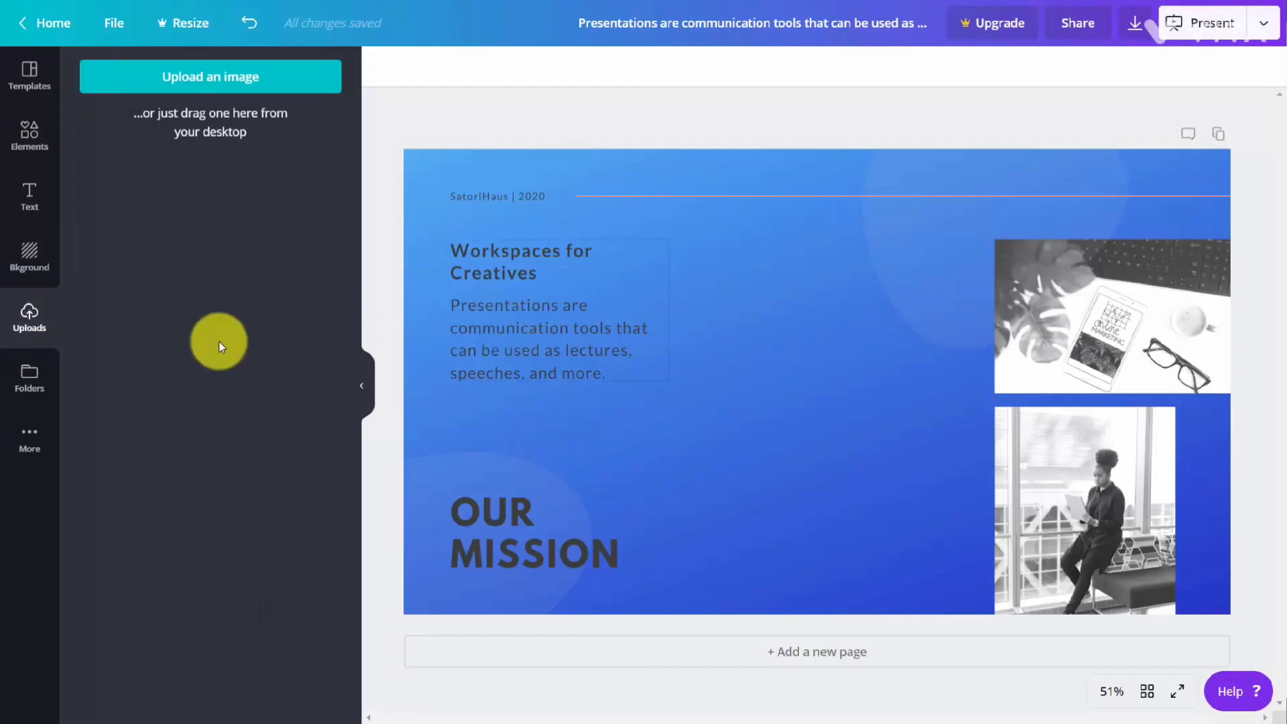
{"action": "left_click", "coordinate": [209, 91]}
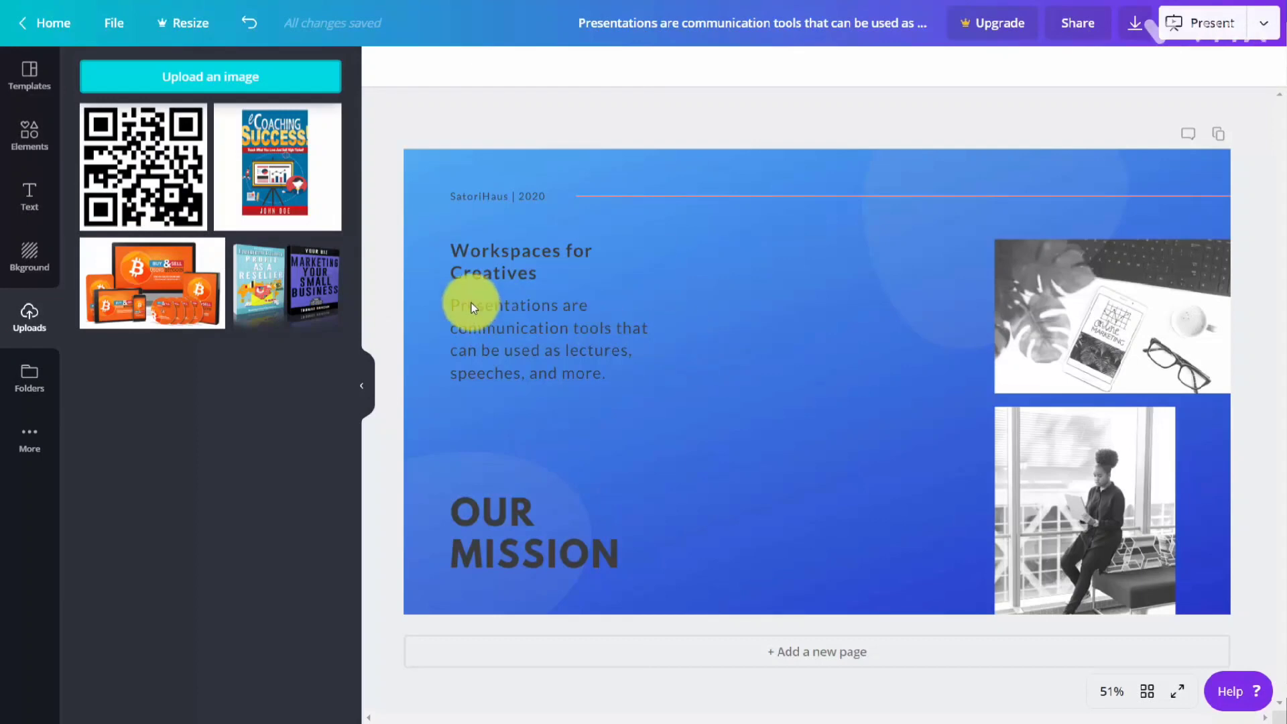
{"action": "left_click", "coordinate": [255, 275]}
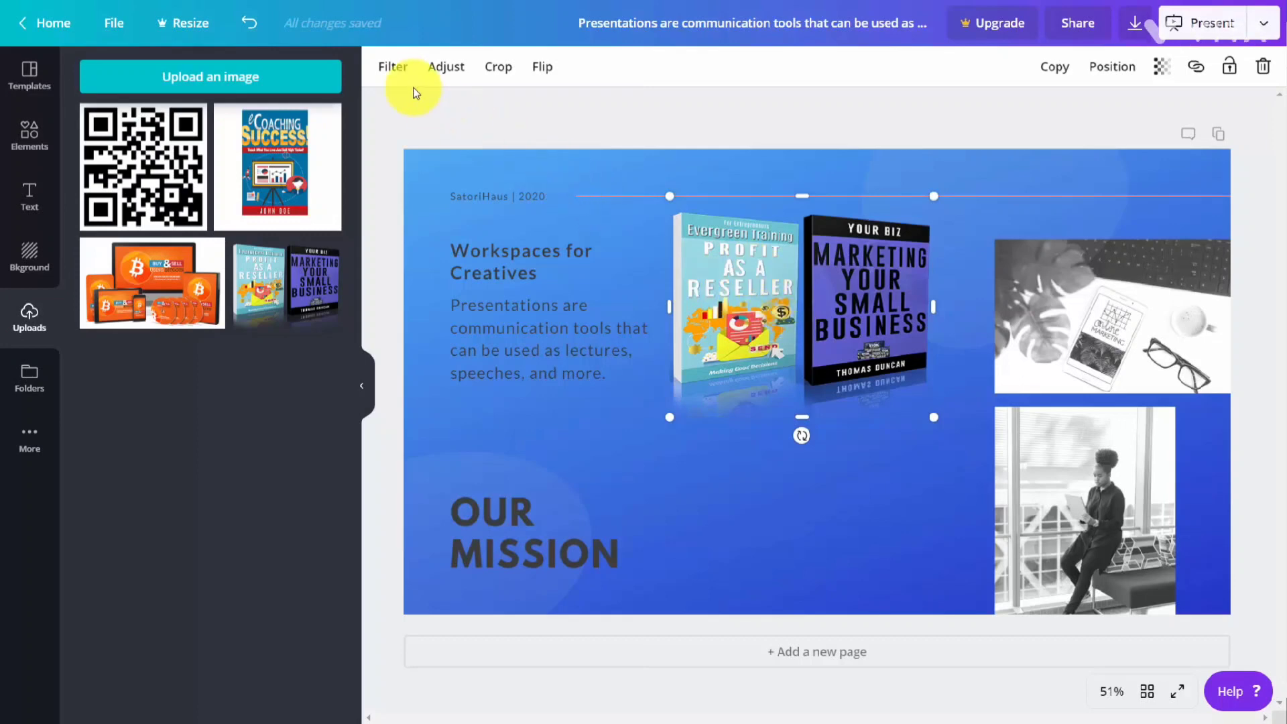
- Try the Summer, Solar and Whimsical filters on the two-book image
{"action": "left_click", "coordinate": [392, 70]}
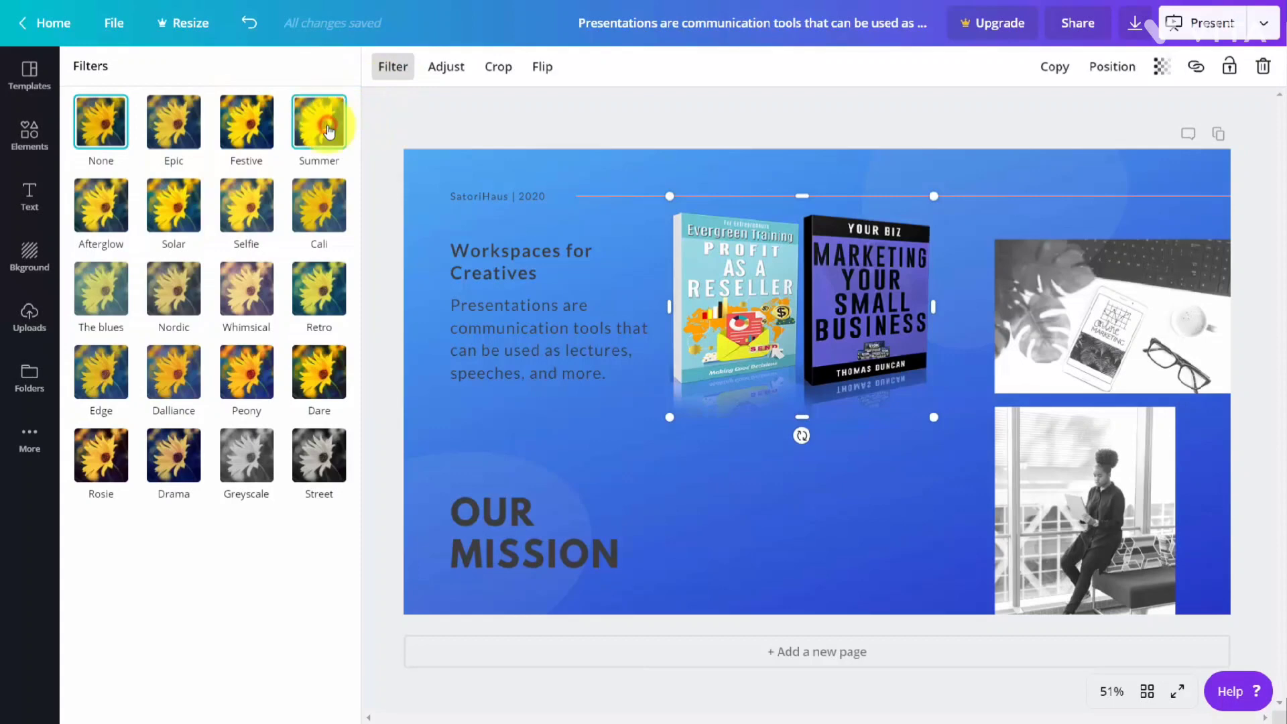
{"action": "left_click", "coordinate": [328, 129]}
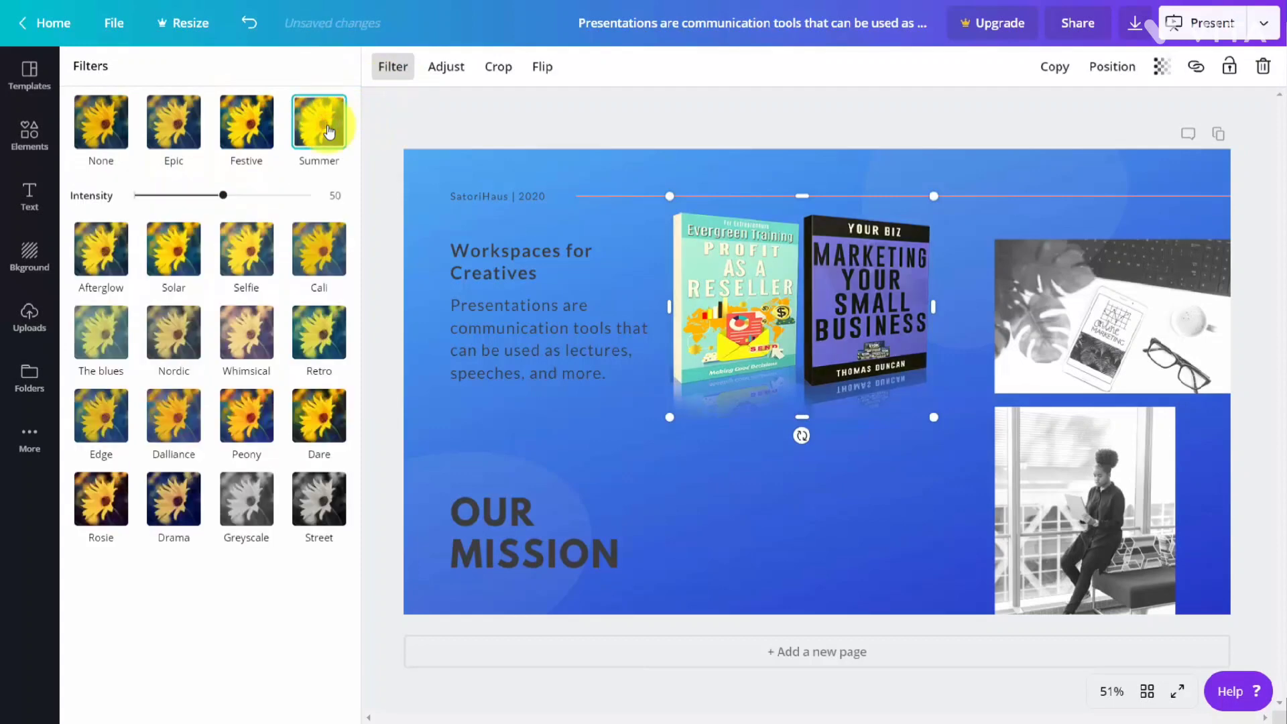
{"action": "left_click", "coordinate": [174, 258]}
{"action": "left_click", "coordinate": [247, 335]}
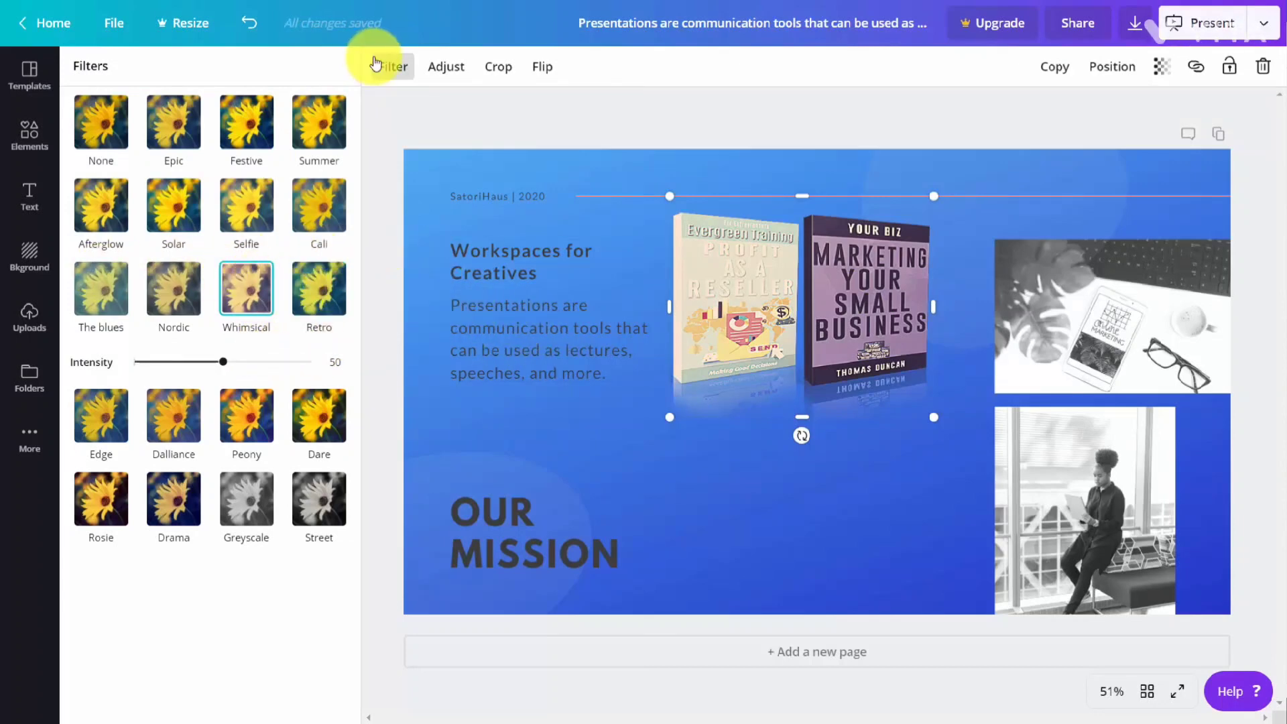
{"action": "left_click", "coordinate": [410, 67]}
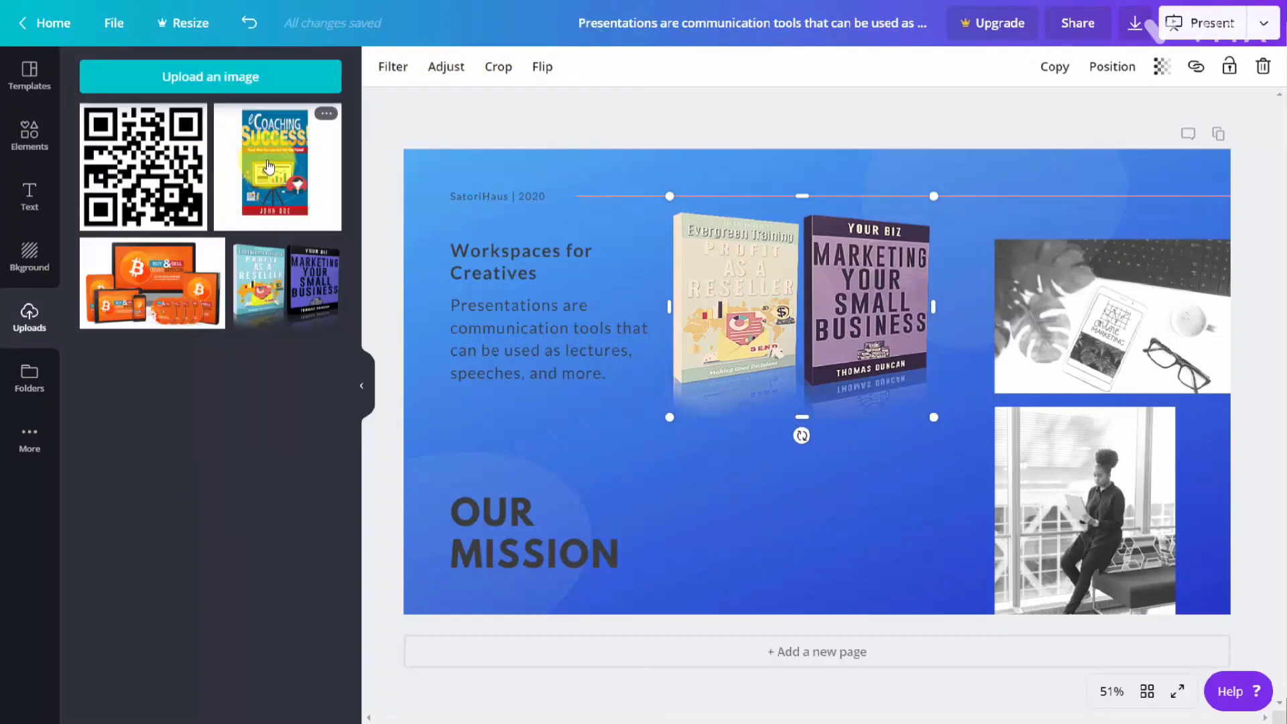
- Add the eCoaching Success cover at a small size below the two-book image, and view its website link option
{"action": "left_click", "coordinate": [269, 167]}
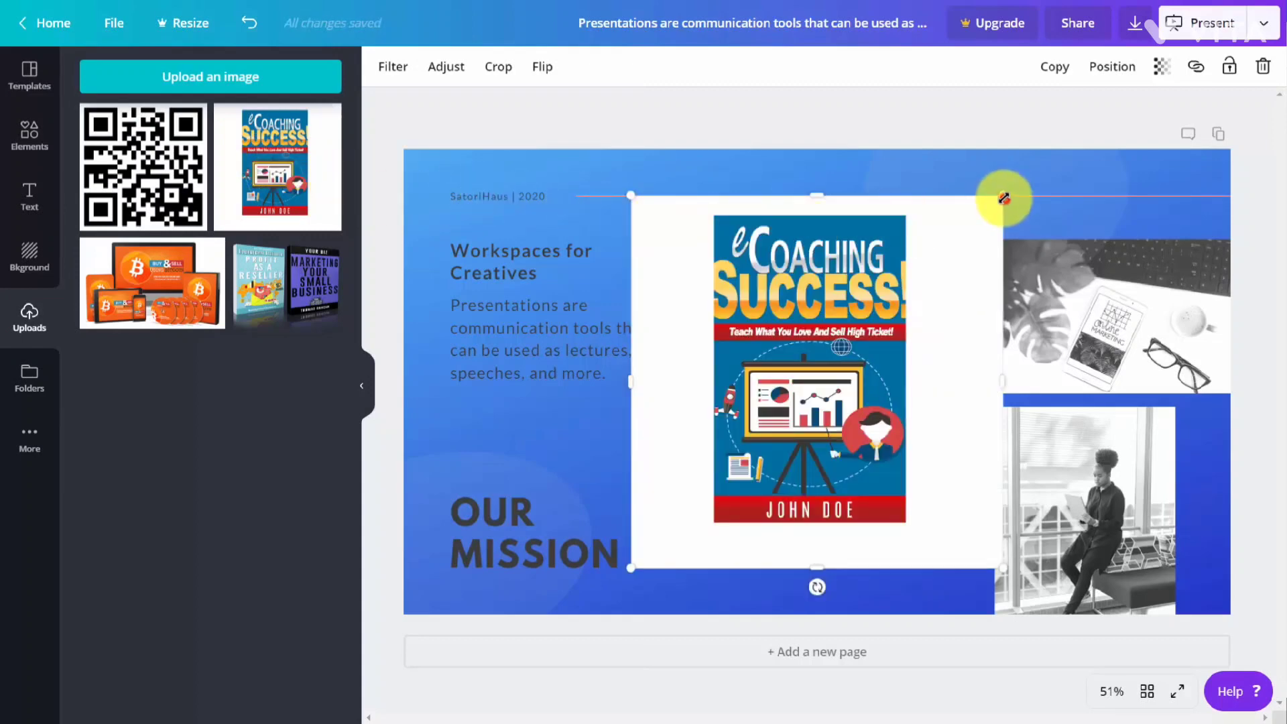
{"action": "left_click_drag", "start_coordinate": [1003, 197], "coordinate": [983, 207]}
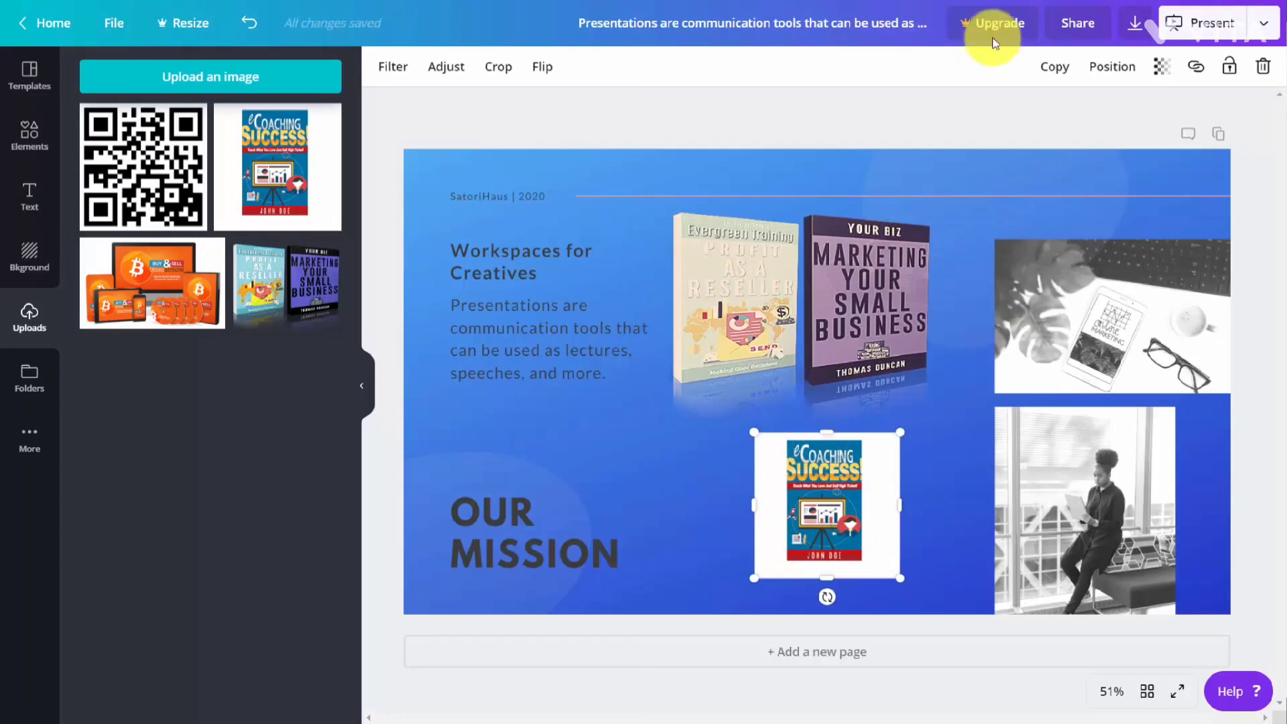
{"action": "left_click", "coordinate": [1195, 67]}
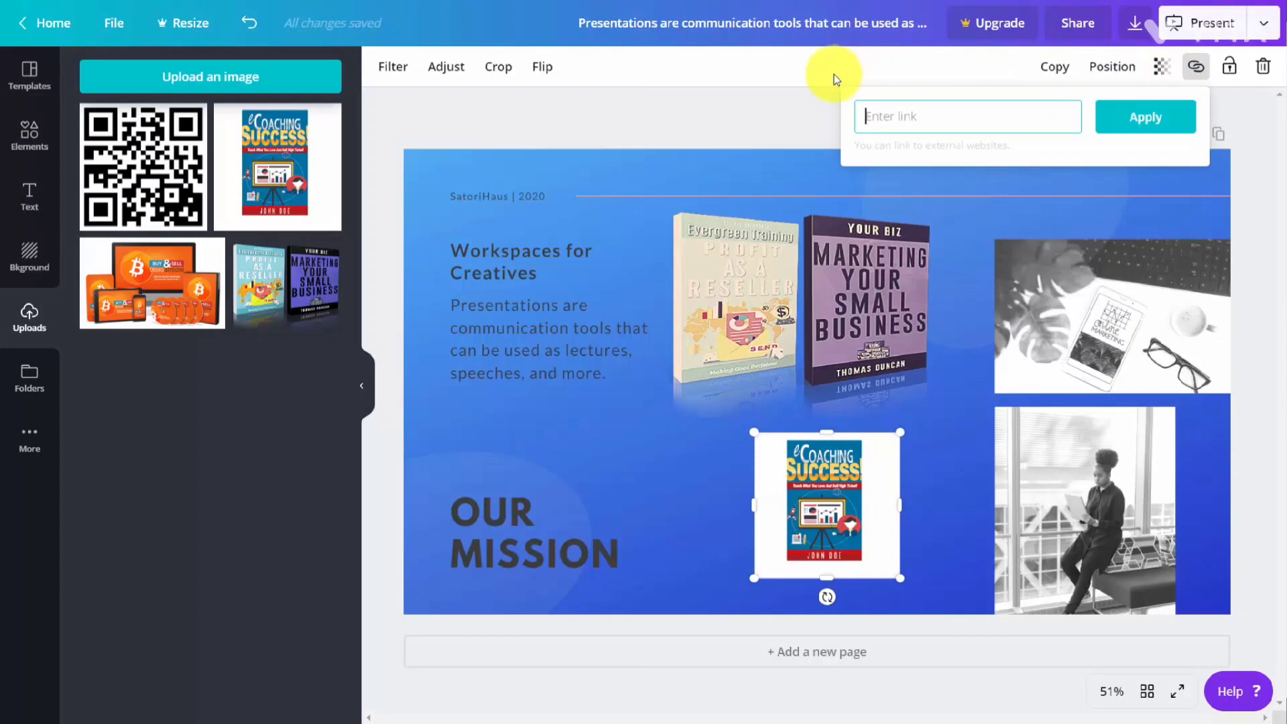
- Tilt the two-book image slightly clockwise, and delete it from the page
{"action": "left_click", "coordinate": [830, 168]}
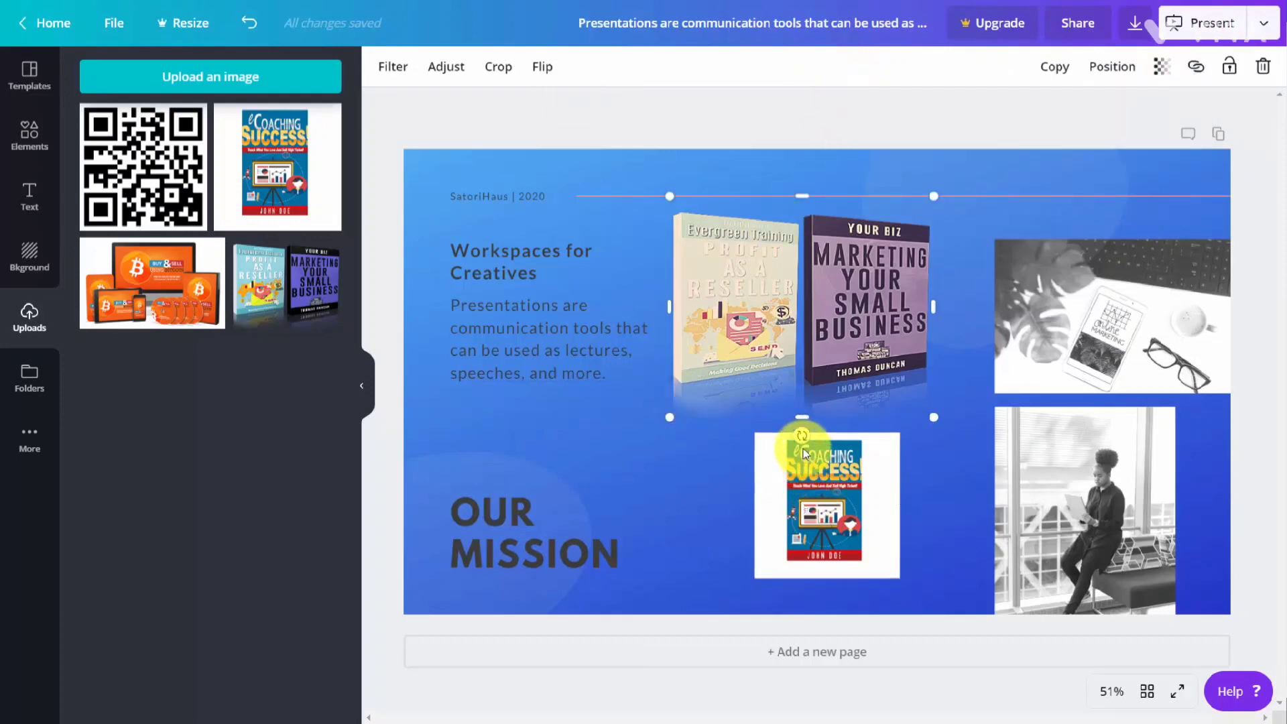
{"action": "left_click_drag", "start_coordinate": [802, 436], "coordinate": [808, 471]}
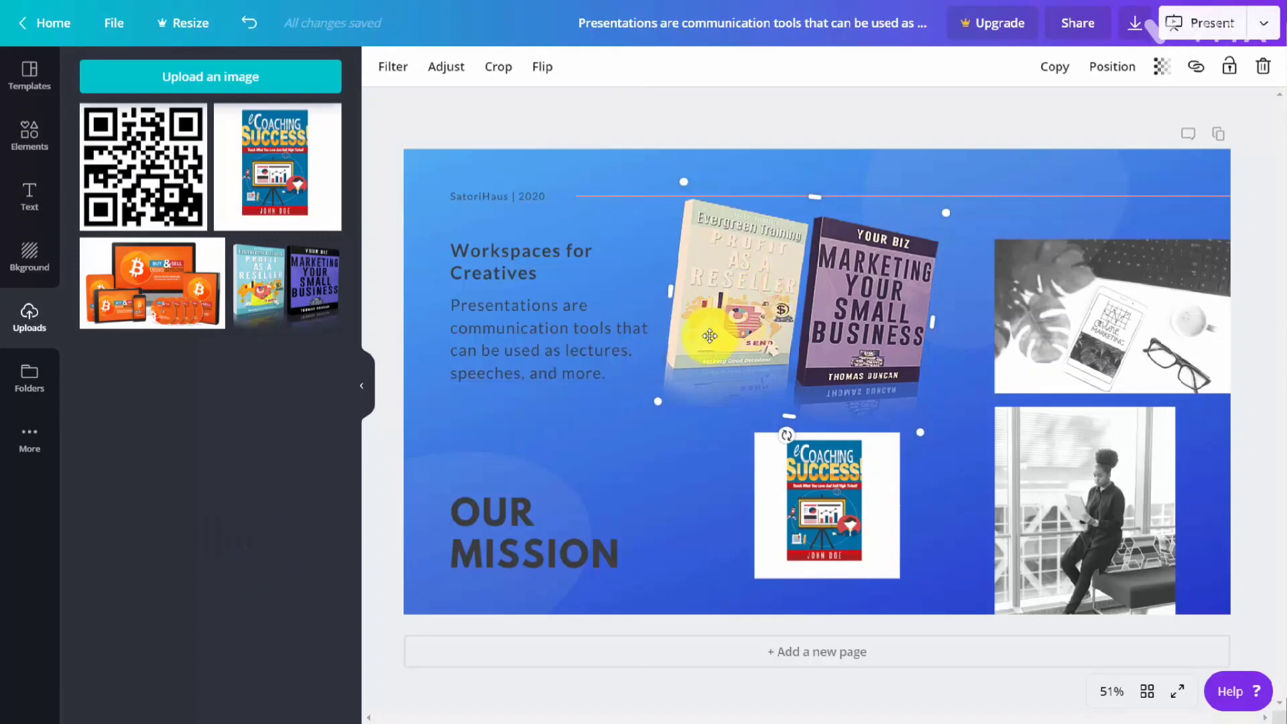
{"action": "key", "text": "Delete"}
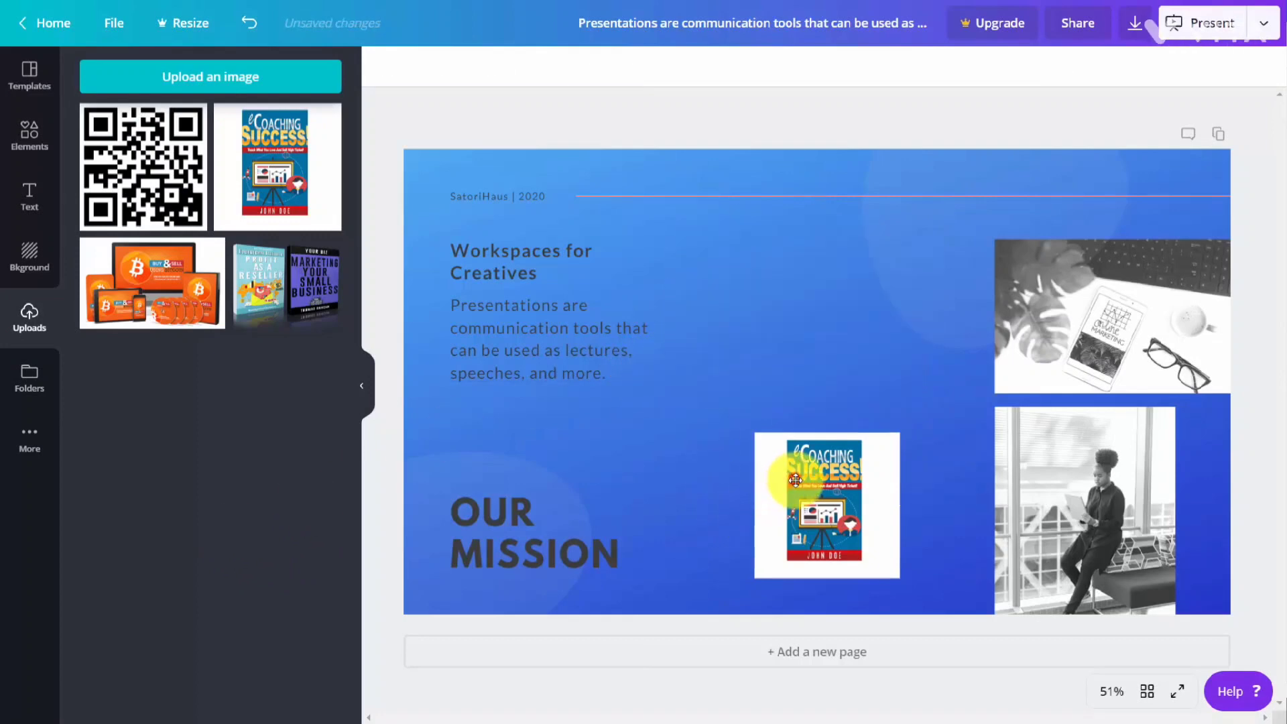
- Delete the eCoaching Success cover from the page
{"action": "left_click", "coordinate": [795, 480]}
{"action": "key", "text": "Delete"}
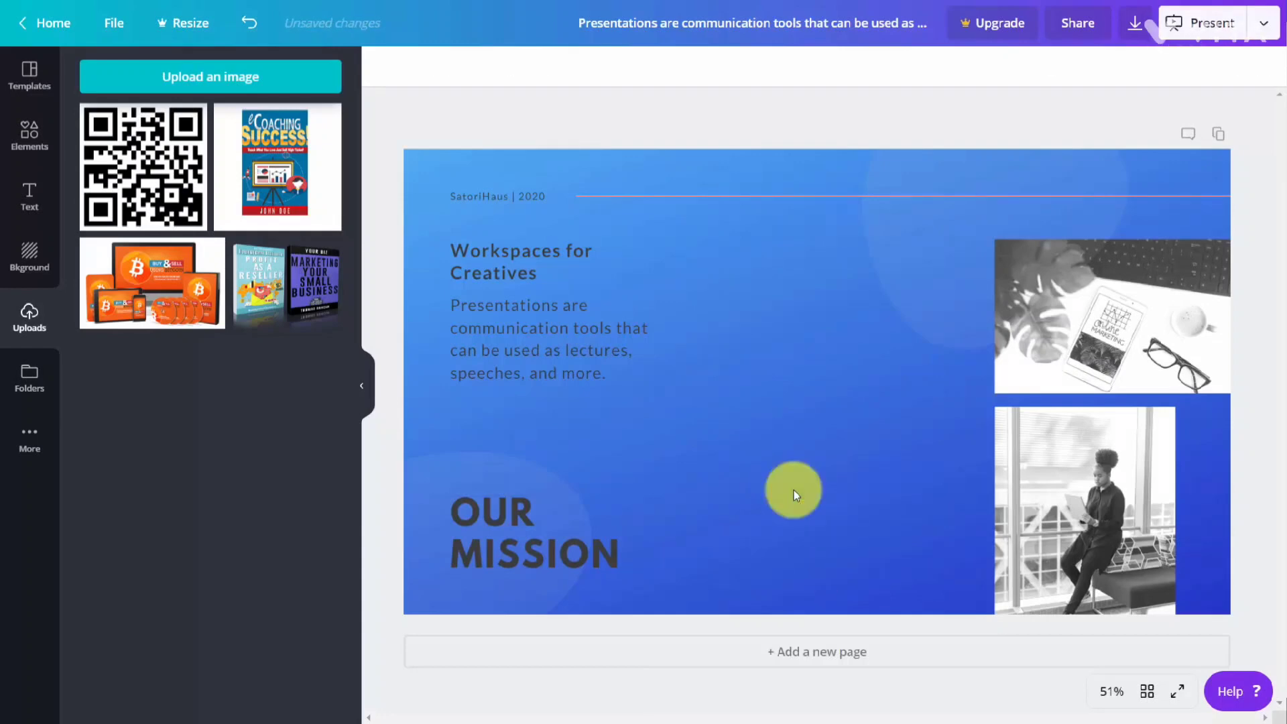
{"action": "left_click", "coordinate": [29, 439]}
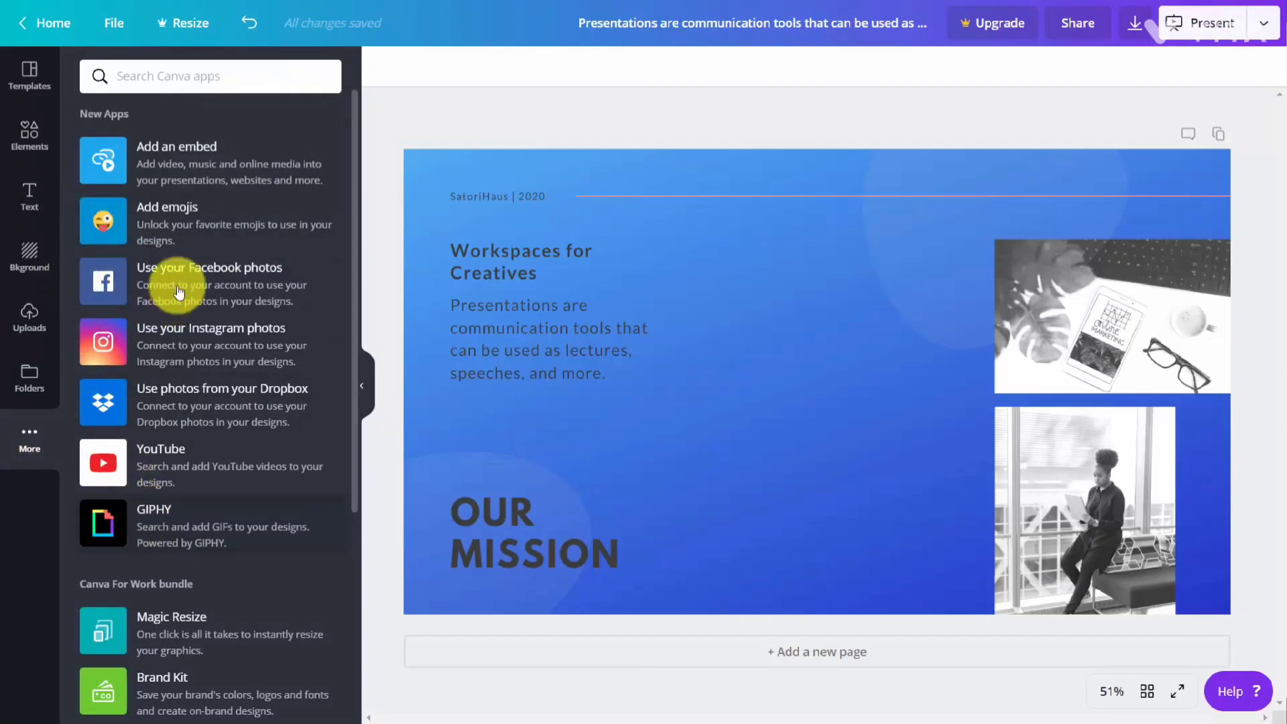
{"action": "left_click", "coordinate": [177, 163]}
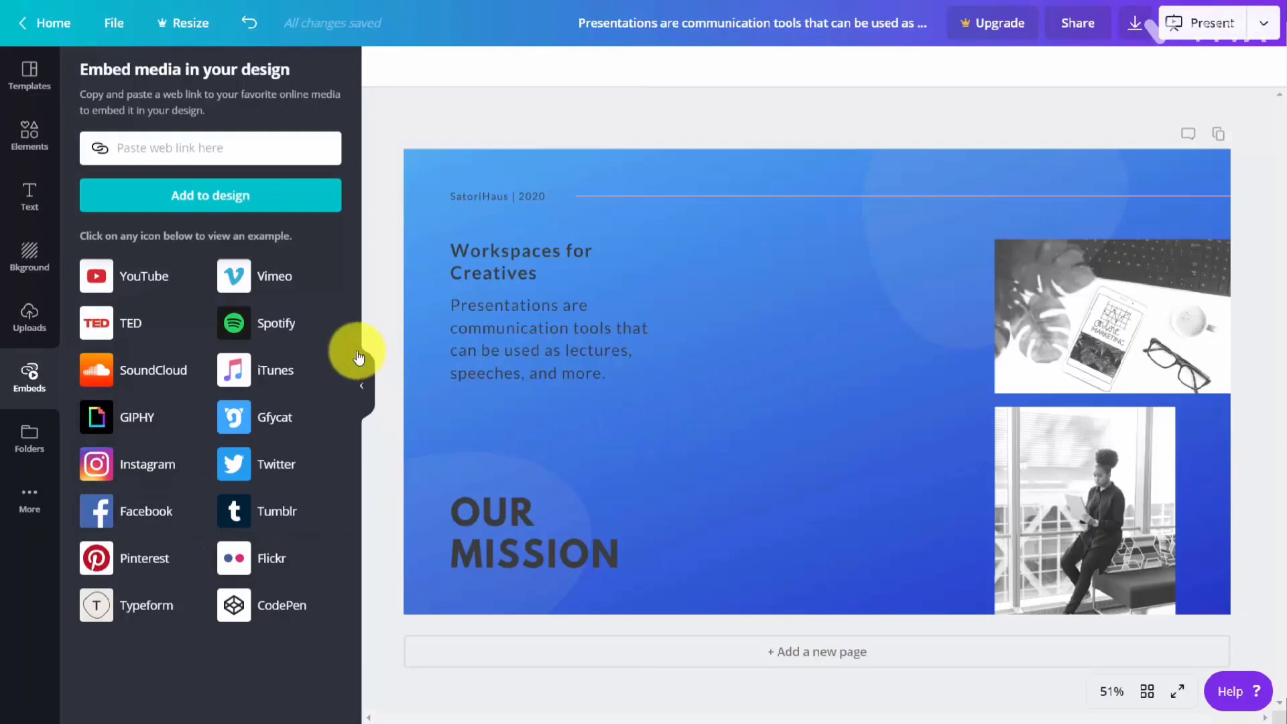
{"action": "left_click", "coordinate": [124, 330]}
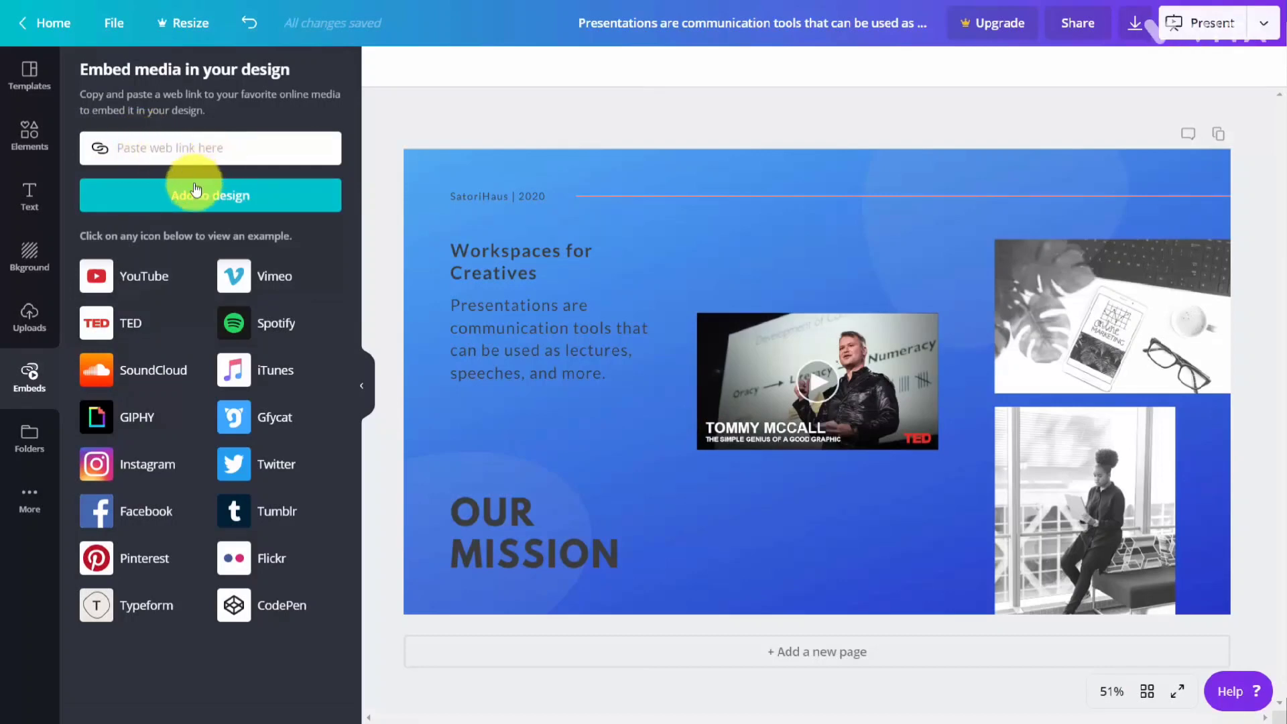
{"action": "type", "text": "https://www.ted.com/talks/dan_cobley_what_physics_taught_me_about_marketing/discussion"}
{"action": "left_click", "coordinate": [210, 199]}
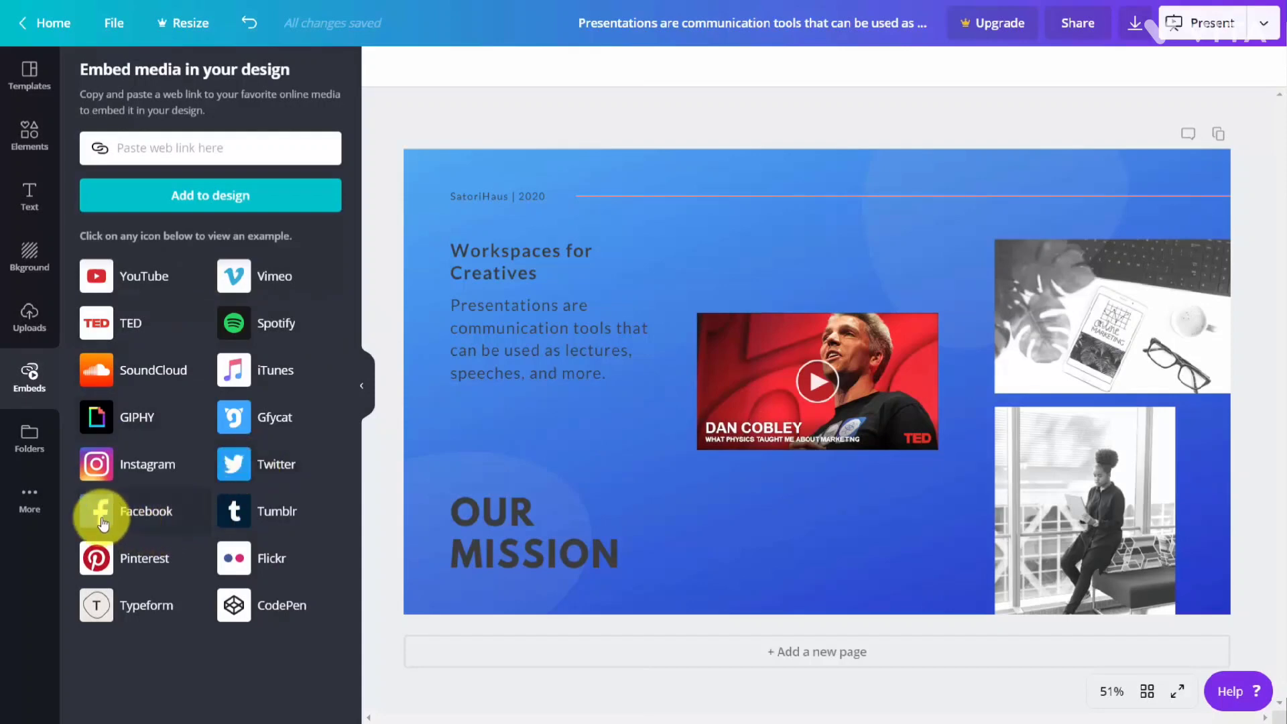
- Delete the embedded TED video from the page, and add the emojis app to the editor
{"action": "left_click", "coordinate": [30, 496]}
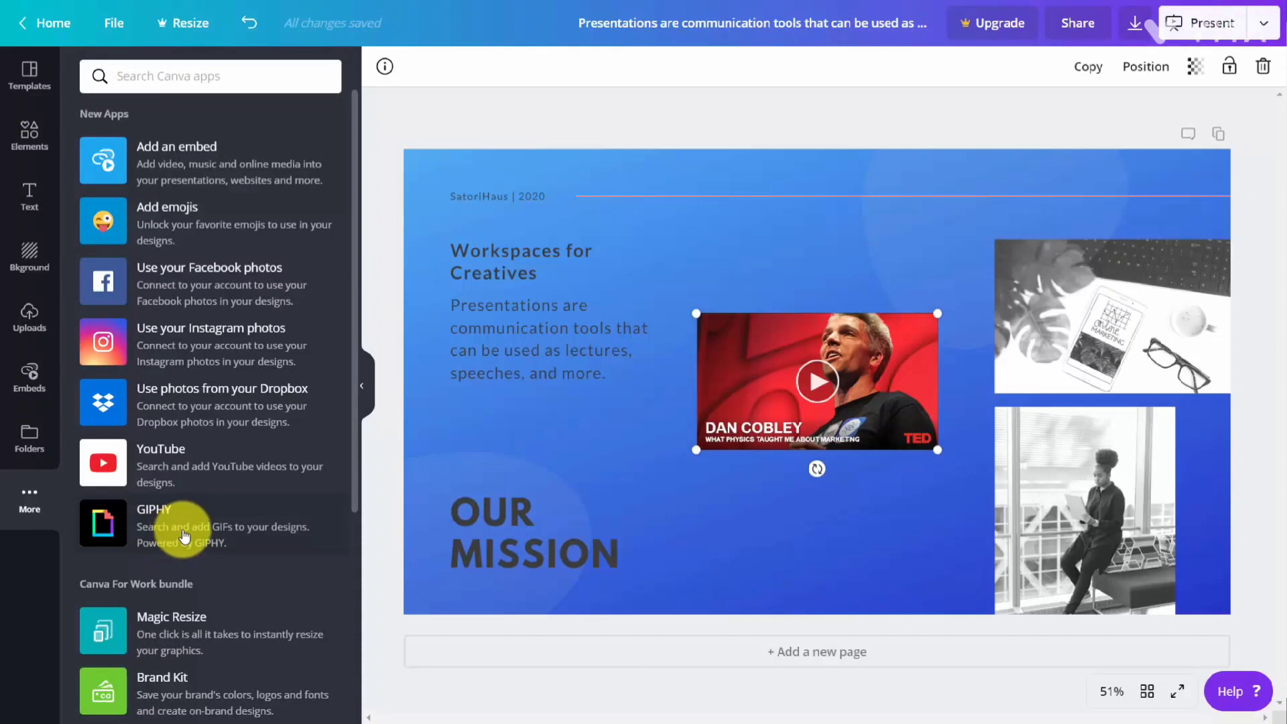
{"action": "key", "text": "Delete"}
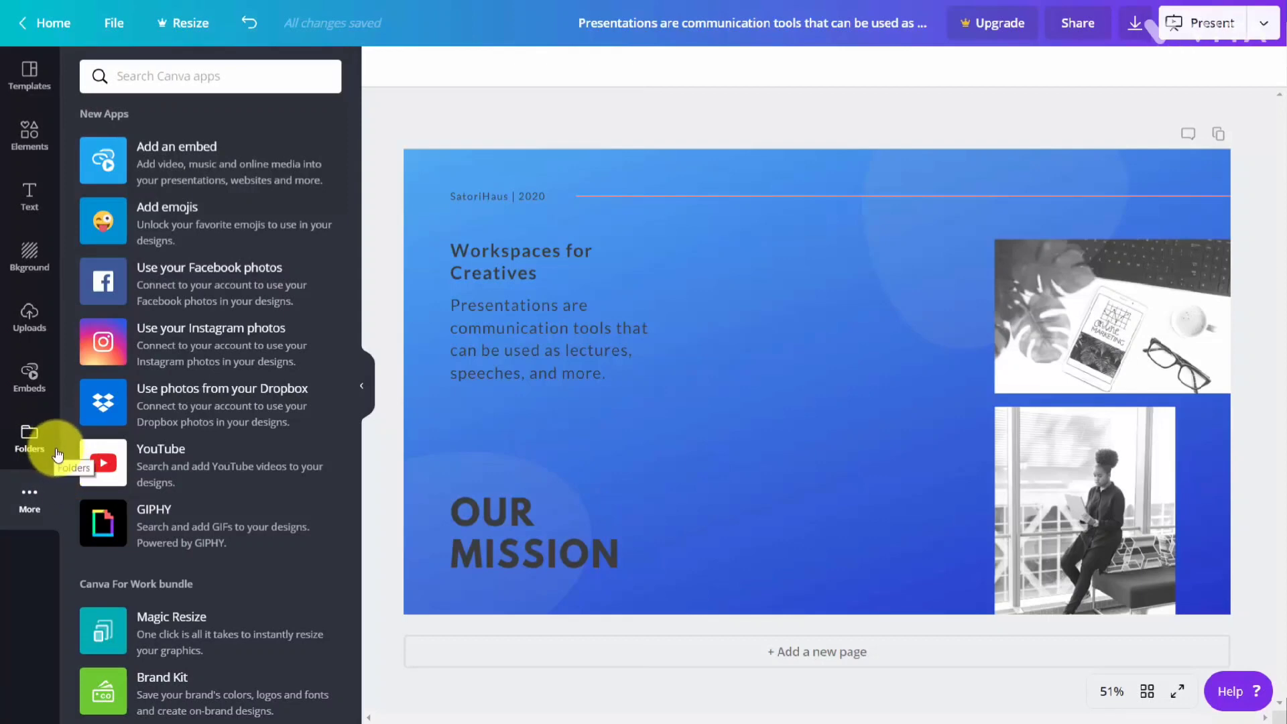
{"action": "left_click", "coordinate": [102, 220]}
{"action": "left_click", "coordinate": [101, 152]}
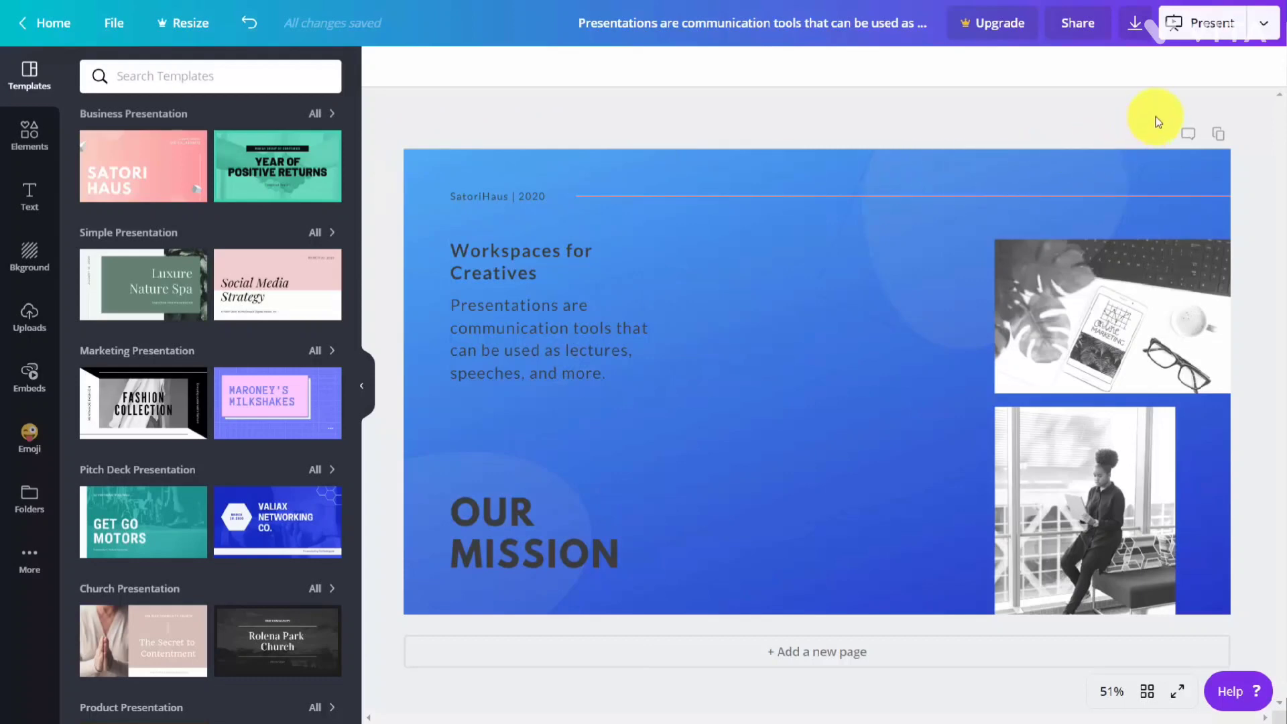
- Download the design as a PNG image under its suggested file name, and open the downloaded file
{"action": "left_click", "coordinate": [1135, 26]}
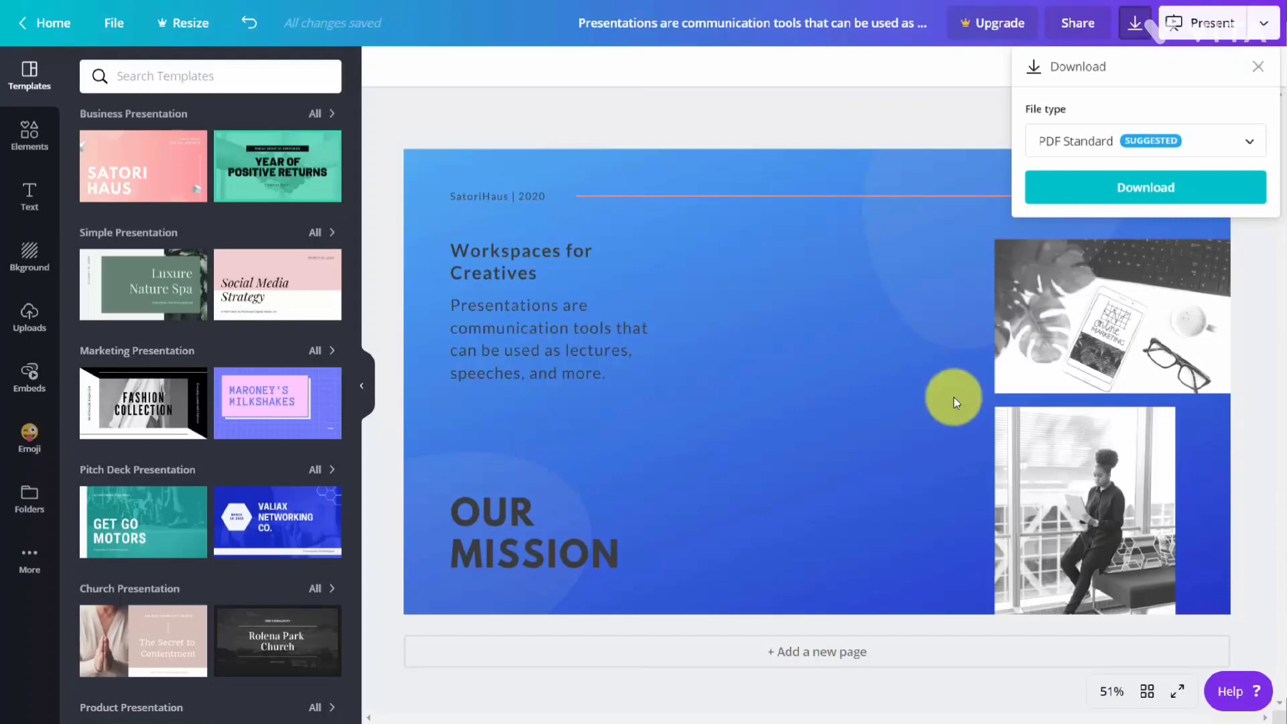
{"action": "left_click", "coordinate": [1217, 142]}
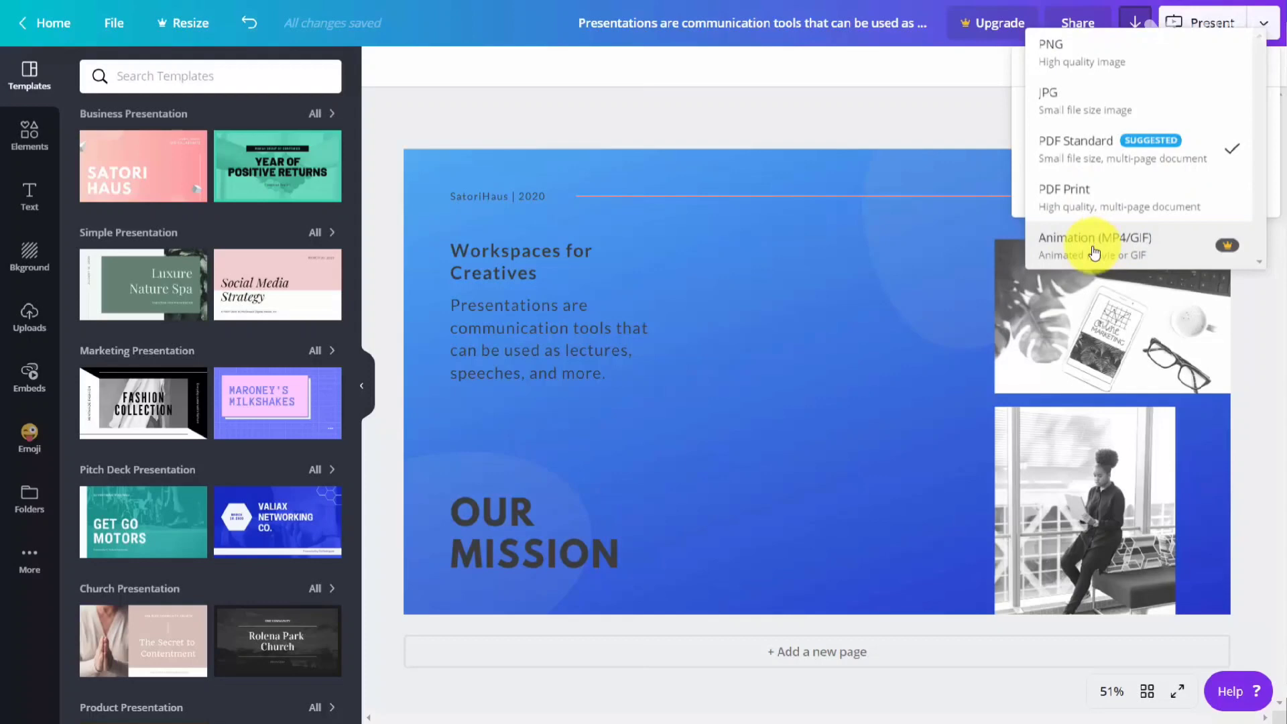
{"action": "left_click", "coordinate": [1059, 59]}
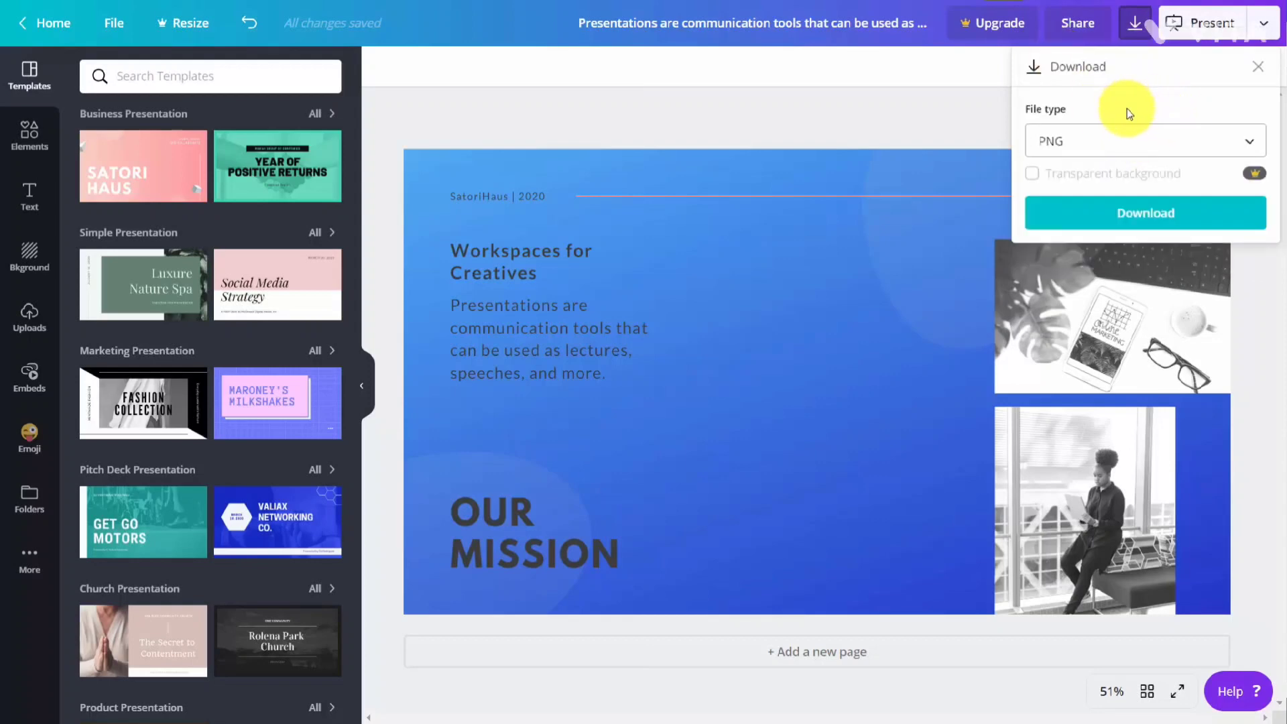
{"action": "left_click", "coordinate": [1131, 216]}
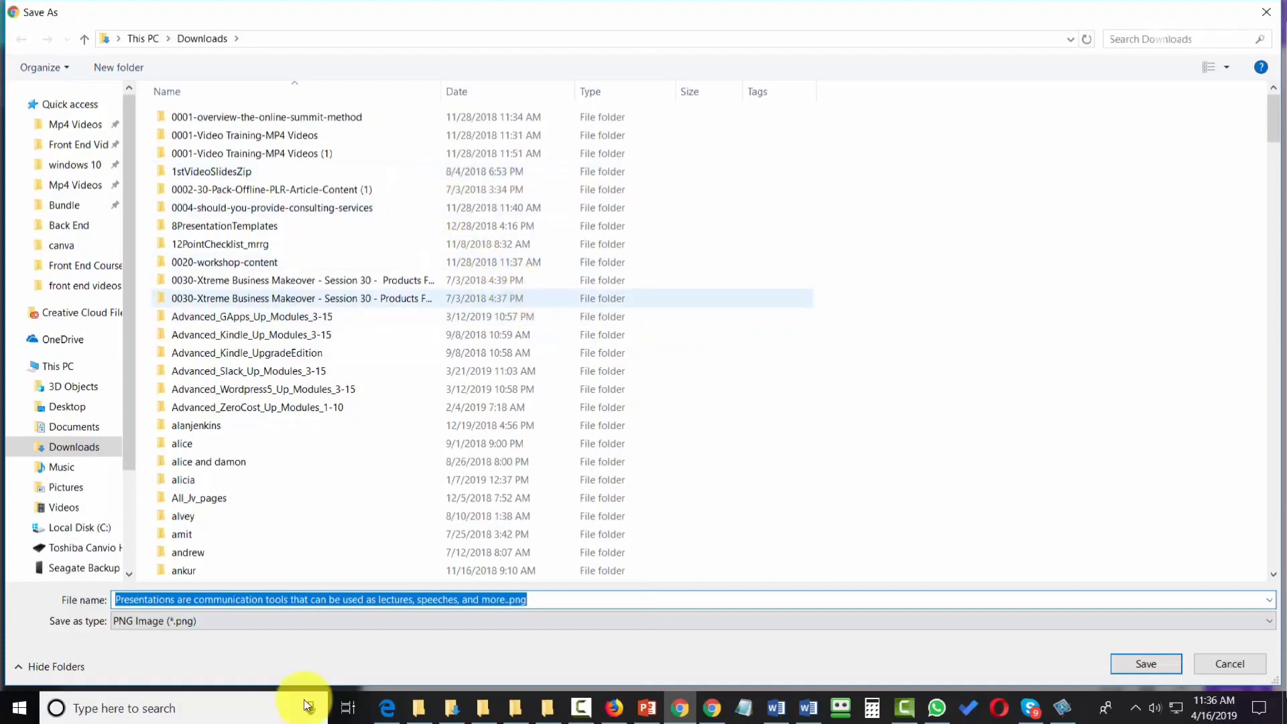
{"action": "key", "text": "Return"}
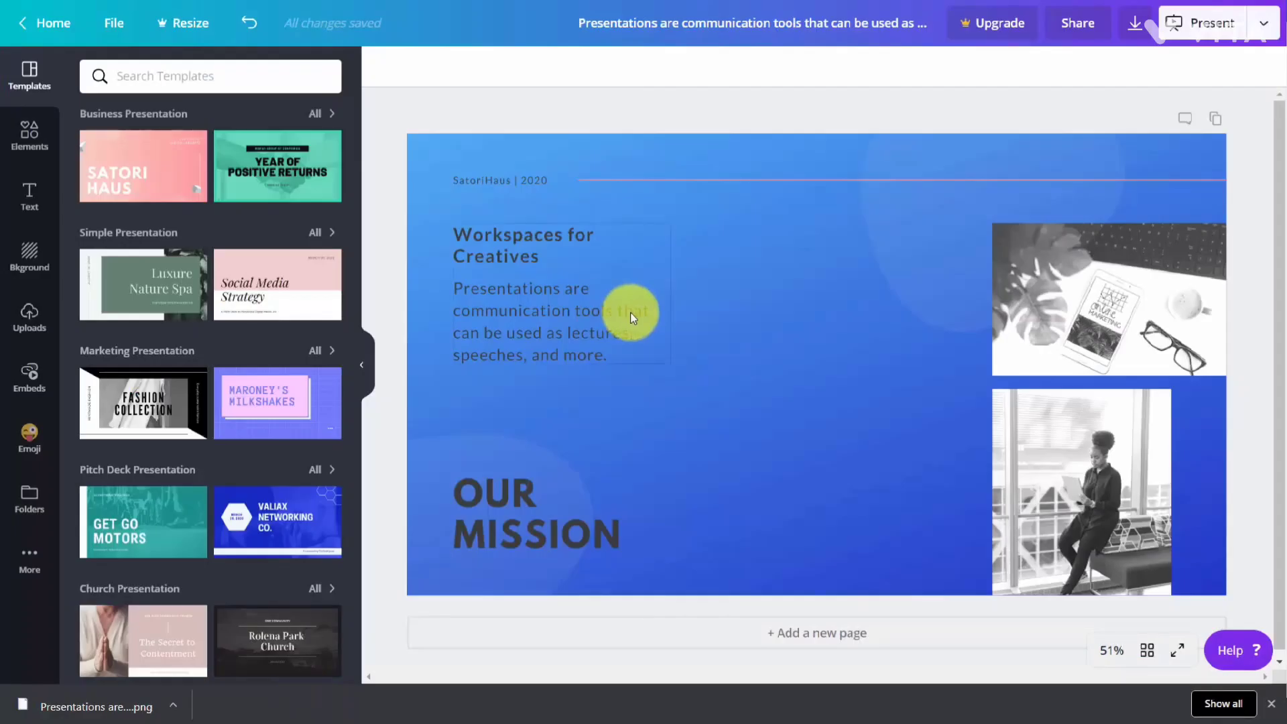
{"action": "left_click", "coordinate": [85, 707]}
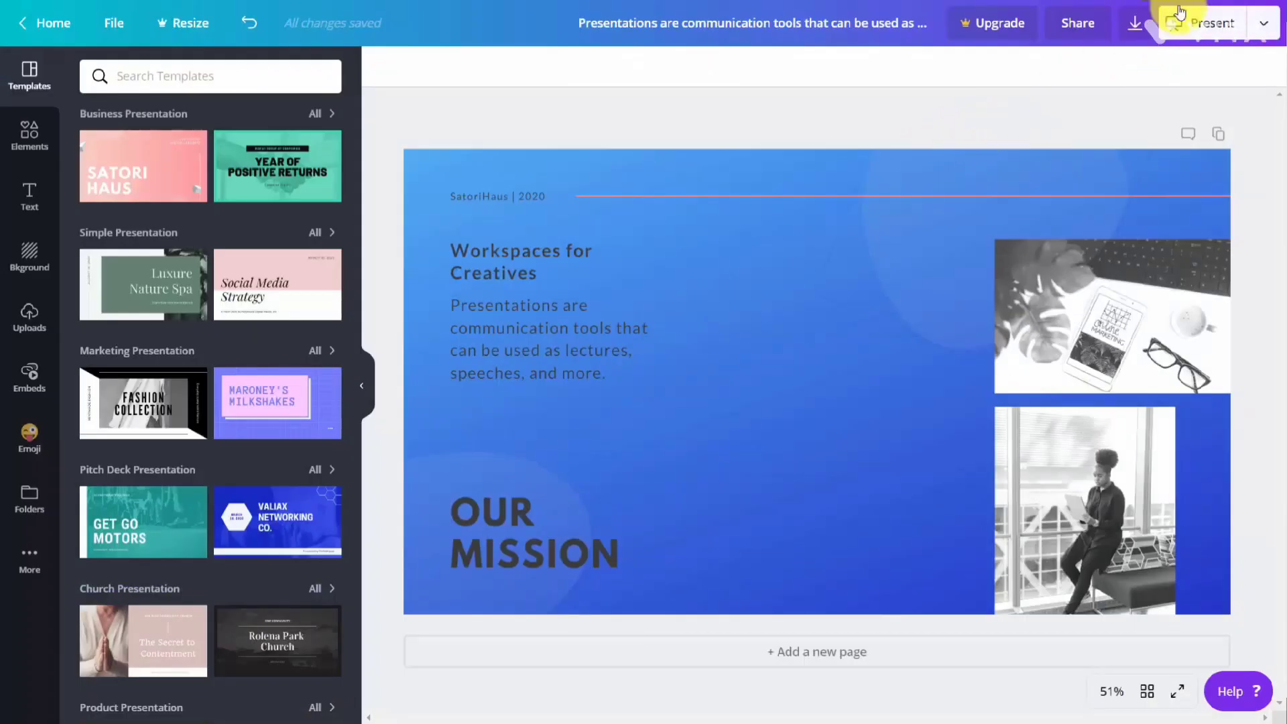
- Download the design as PDF Standard into the images downloaded folder, and open the PDF
{"action": "left_click", "coordinate": [1134, 27]}
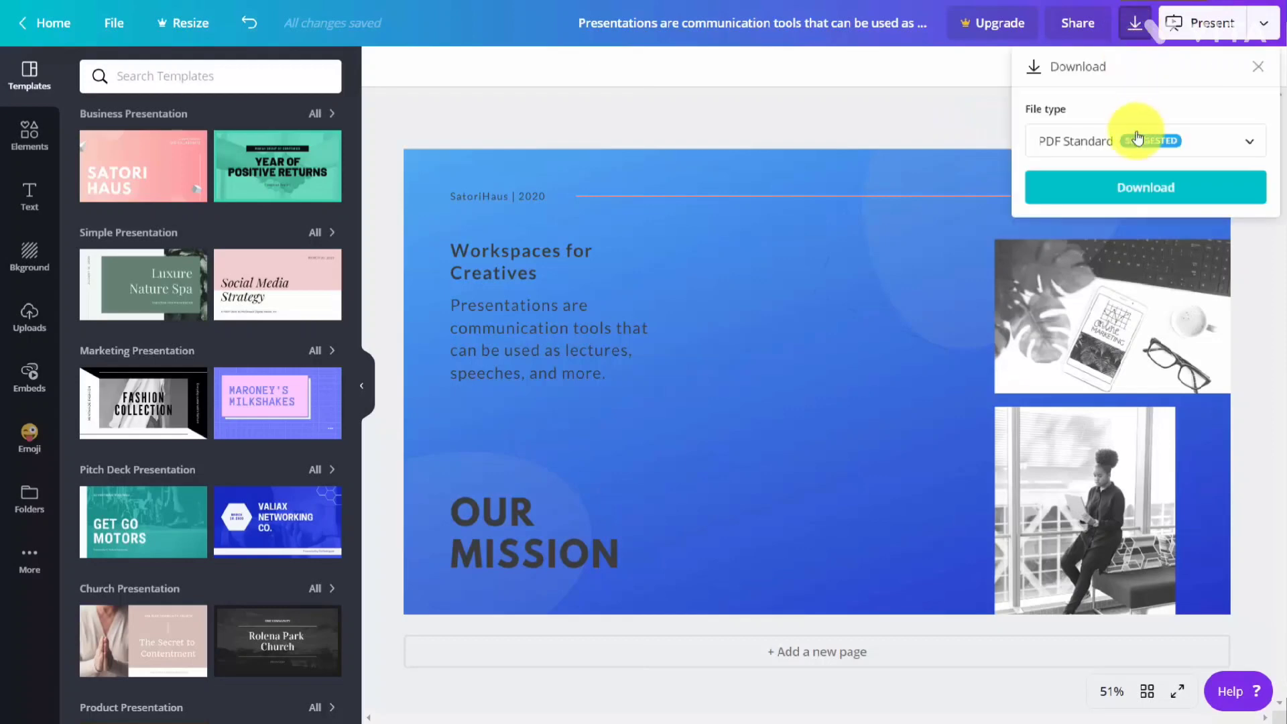
{"action": "left_click", "coordinate": [1145, 195]}
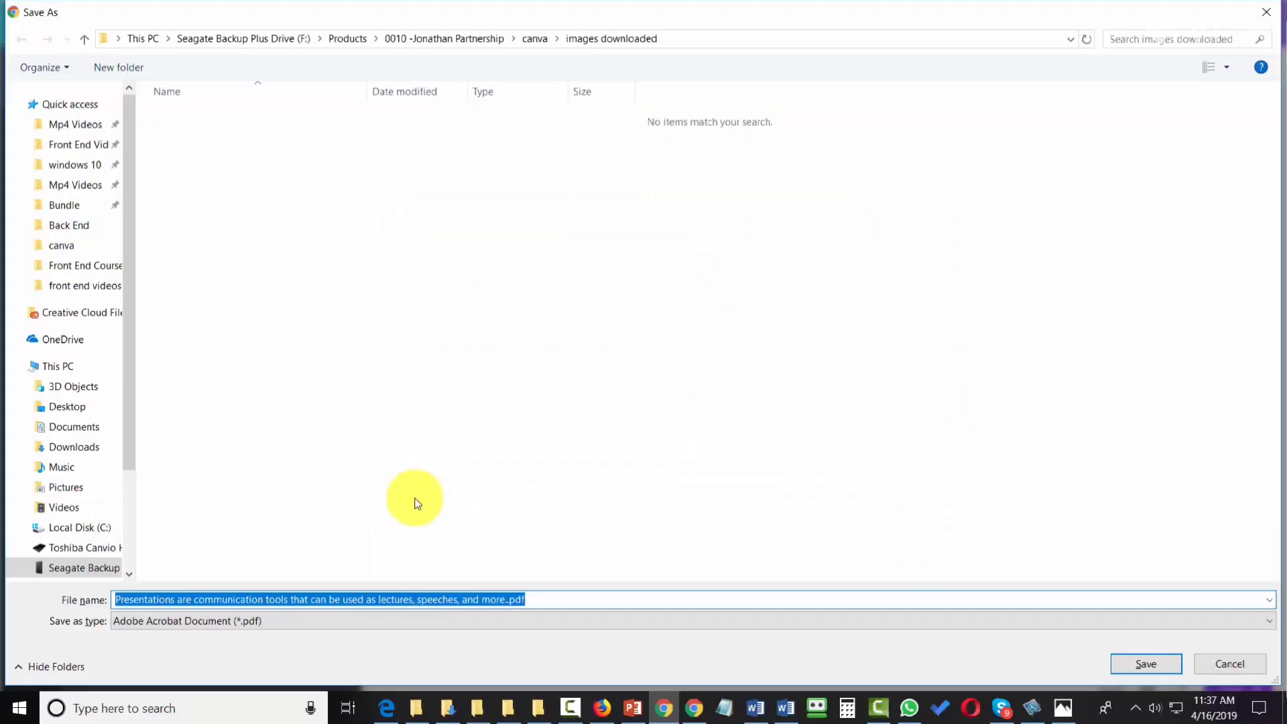
{"action": "left_click", "coordinate": [1125, 664]}
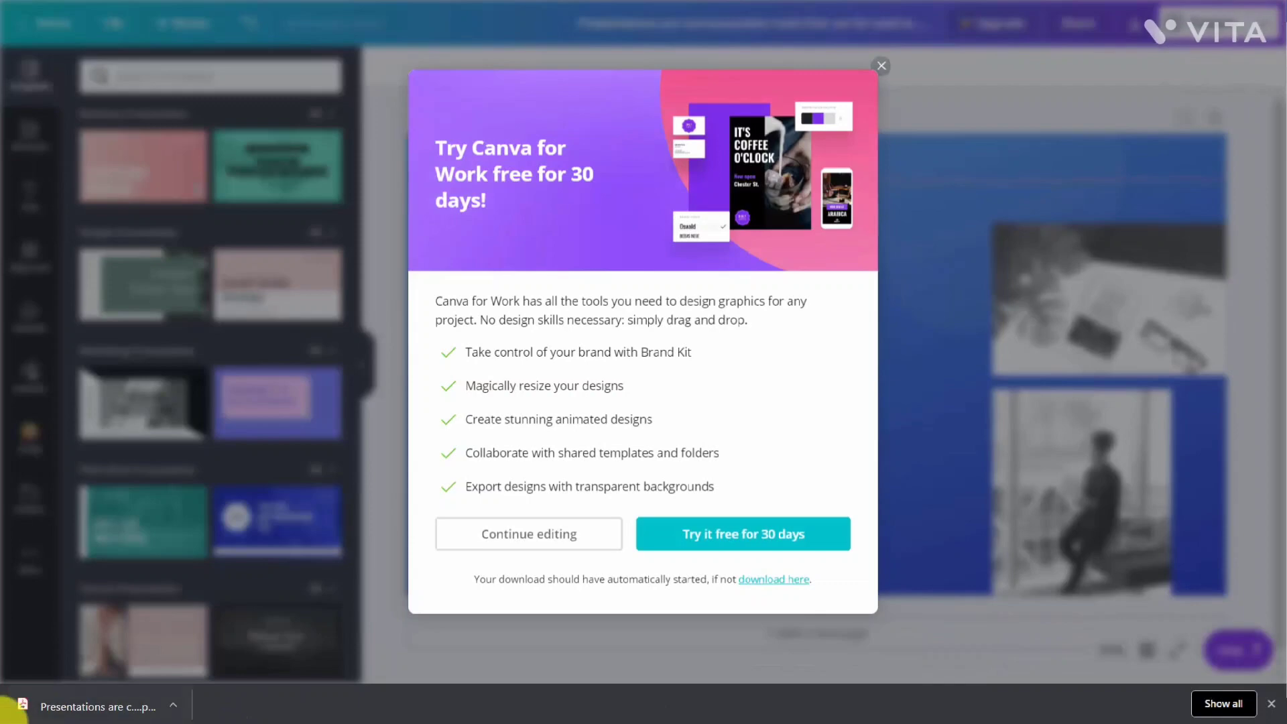
{"action": "left_click", "coordinate": [120, 709]}
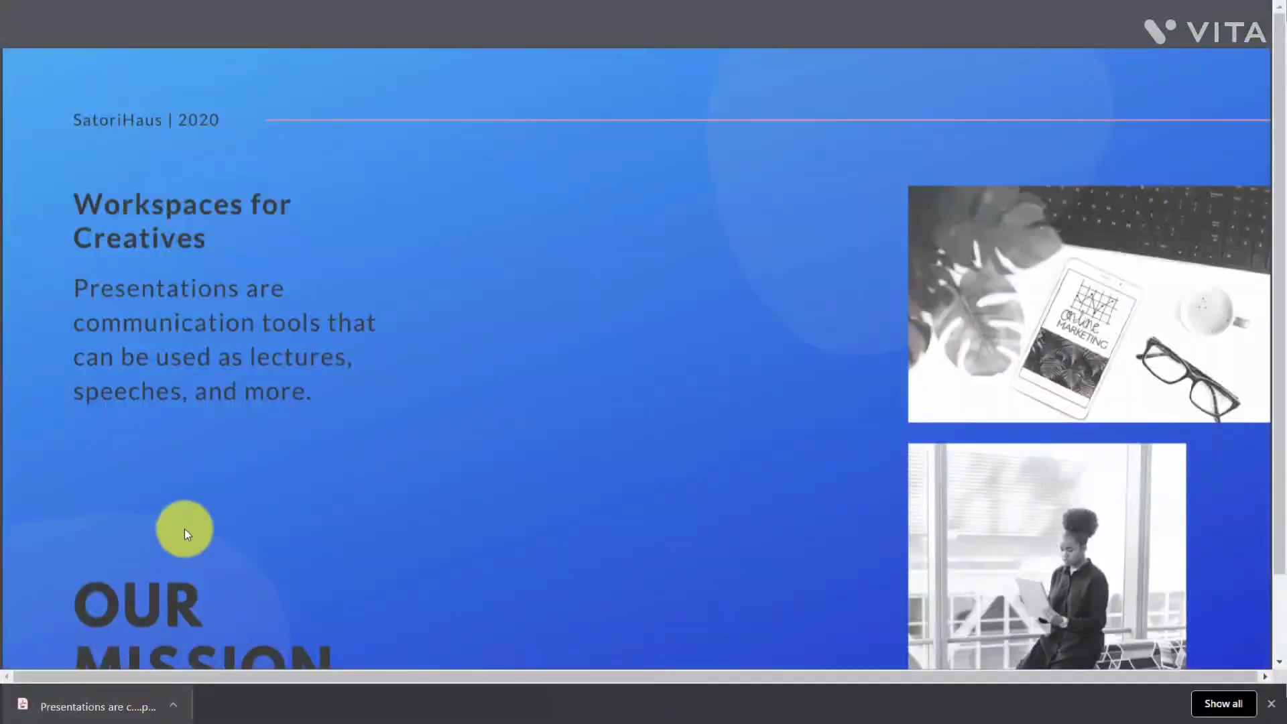
- Download the design as PDF Print without crop marks and bleed, and open the downloaded PDF
{"action": "mouse_move", "coordinate": [777, 6]}
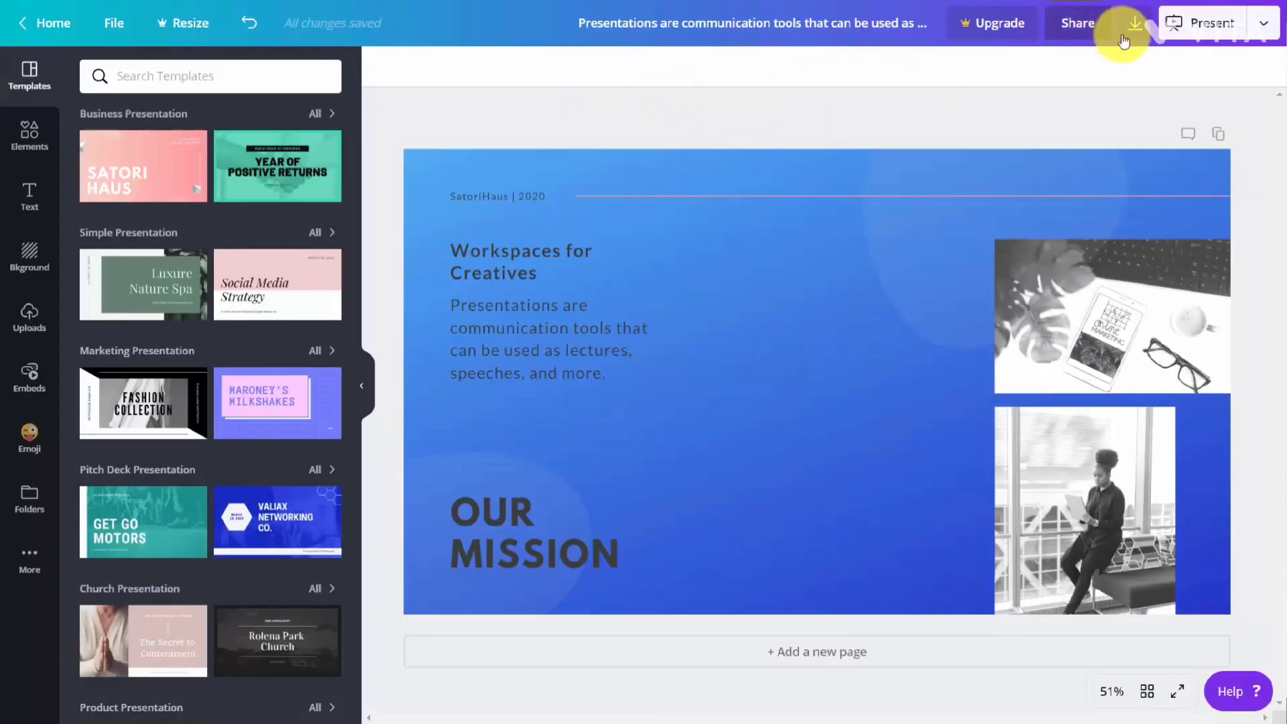
{"action": "left_click", "coordinate": [1130, 33]}
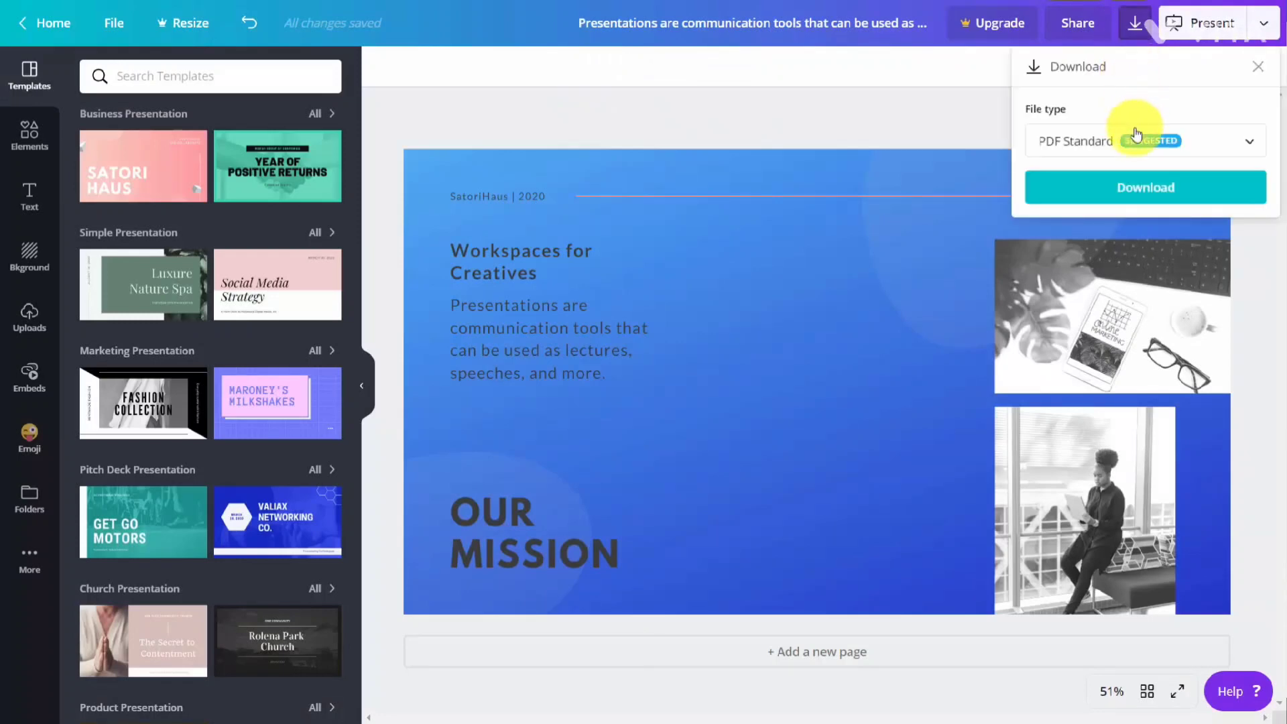
{"action": "left_click", "coordinate": [1135, 136]}
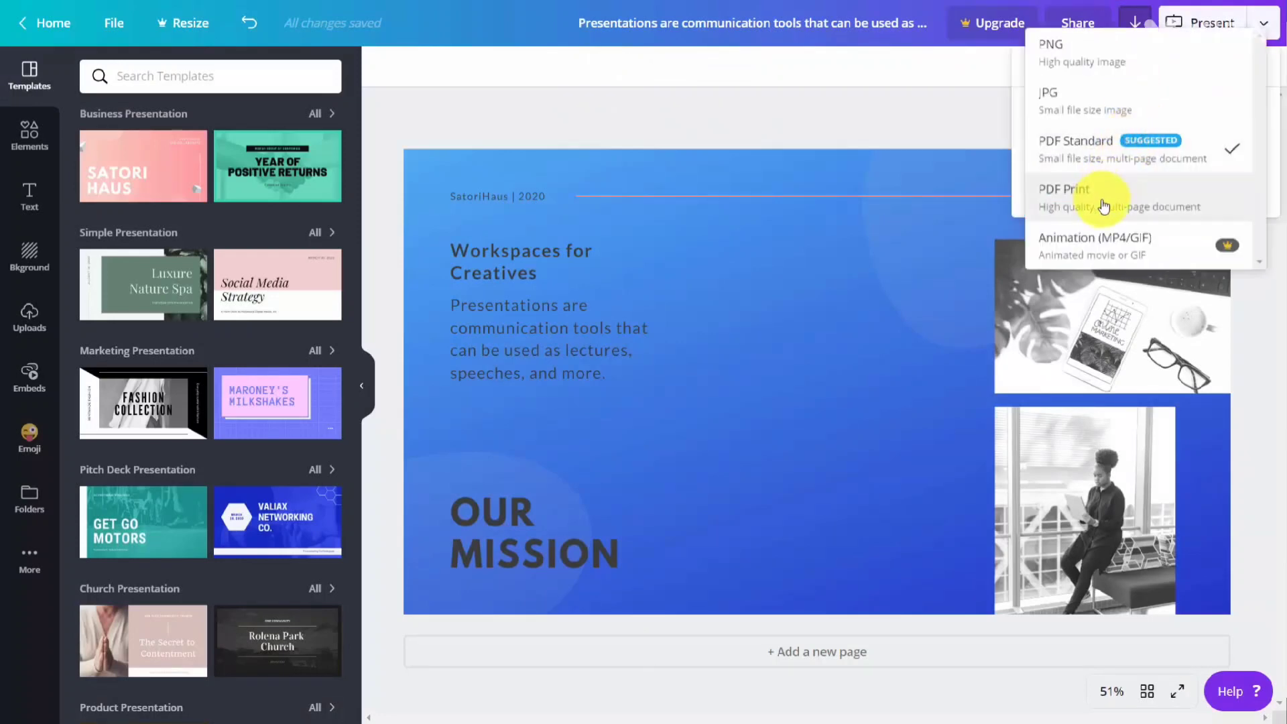
{"action": "left_click", "coordinate": [1103, 202]}
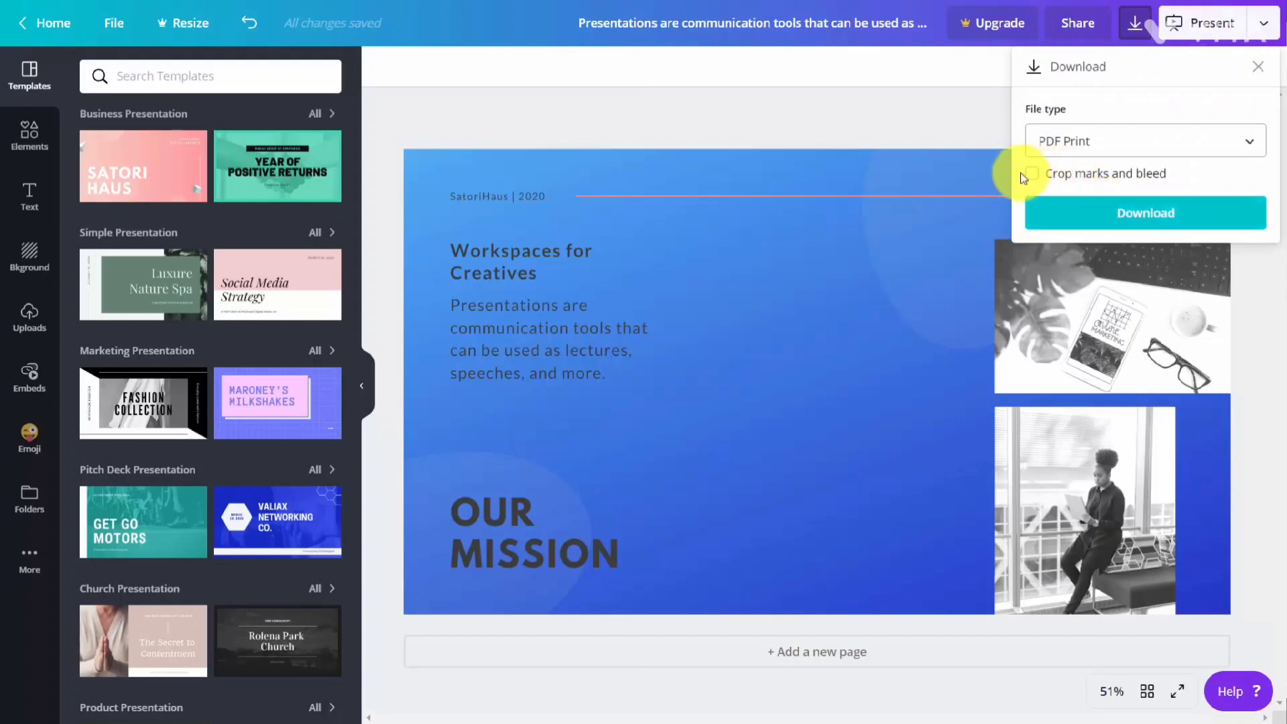
{"action": "left_click", "coordinate": [1124, 215]}
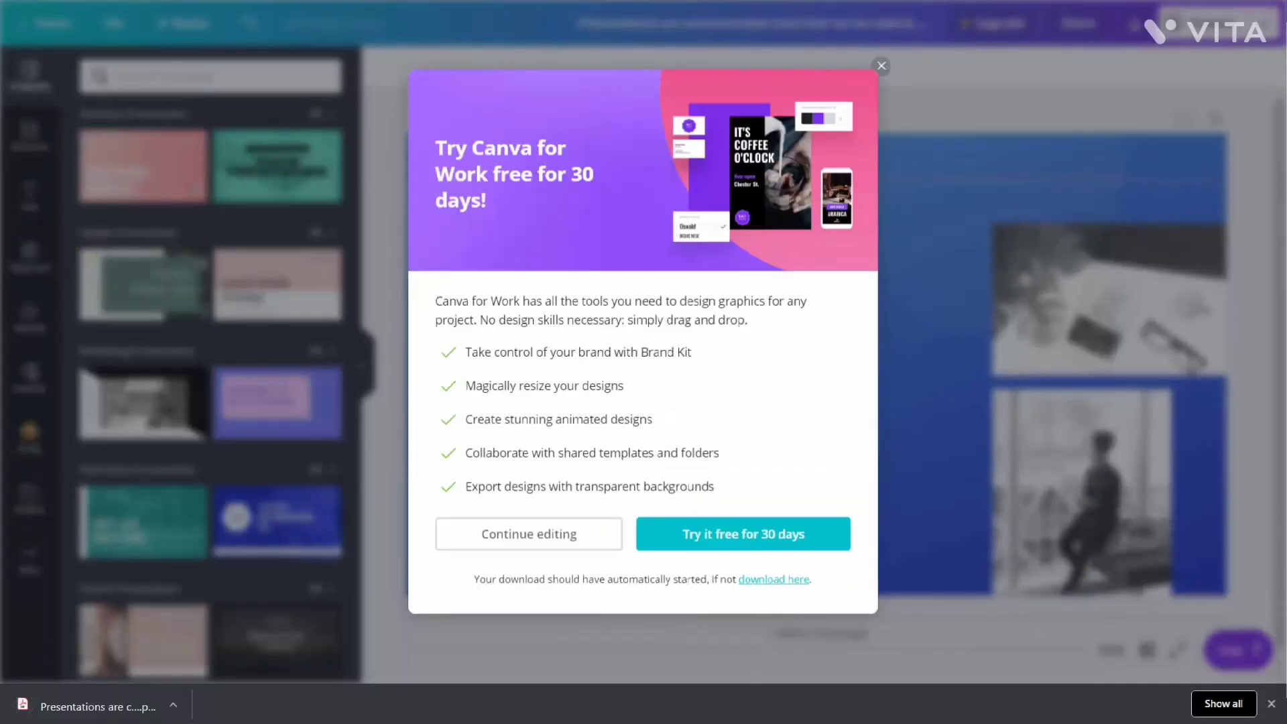
{"action": "left_click", "coordinate": [126, 712]}
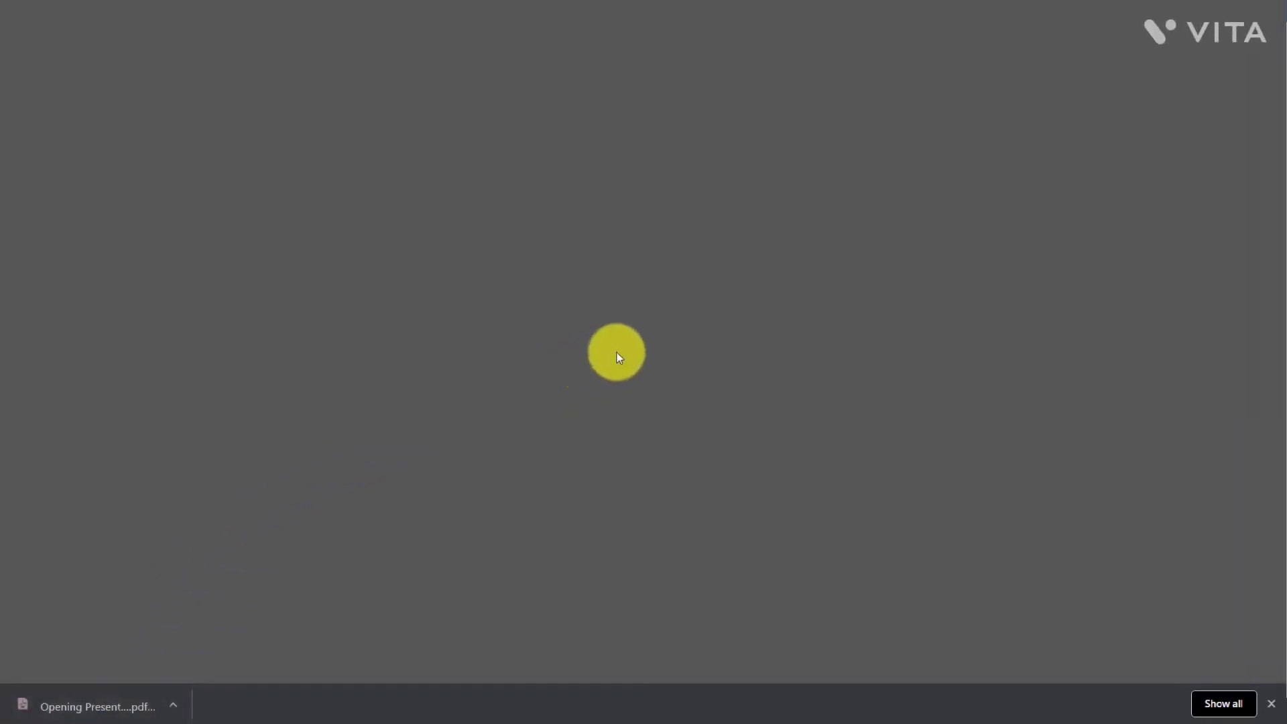